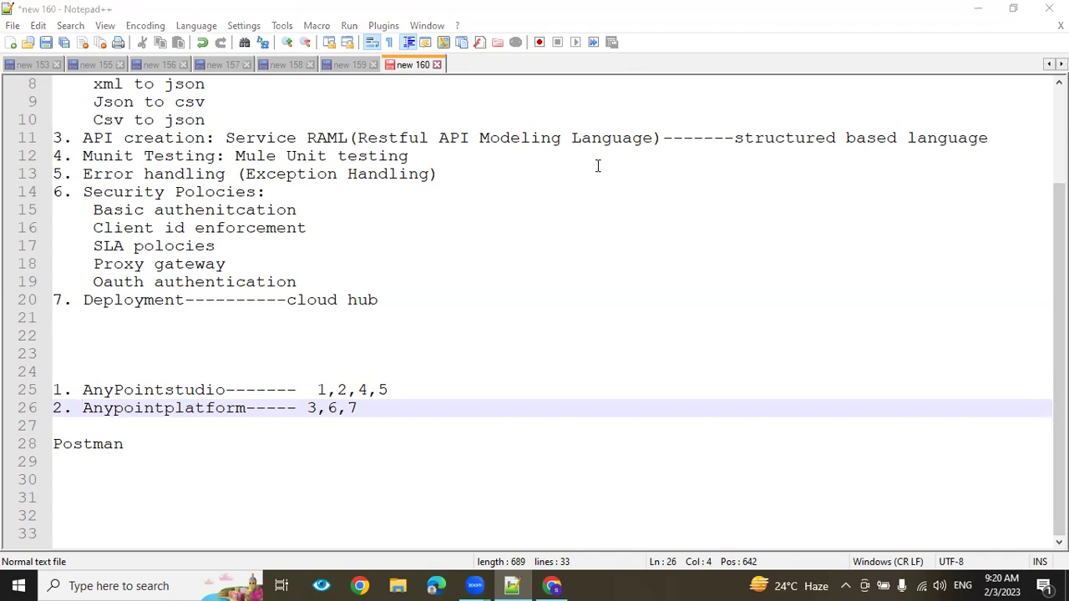
# Select 'AnyPointstudio' on line 25 of the notes, then begin typing 'any' in a new Chrome tab
pyautogui.moveTo(83, 390); pyautogui.dragTo(242, 390)
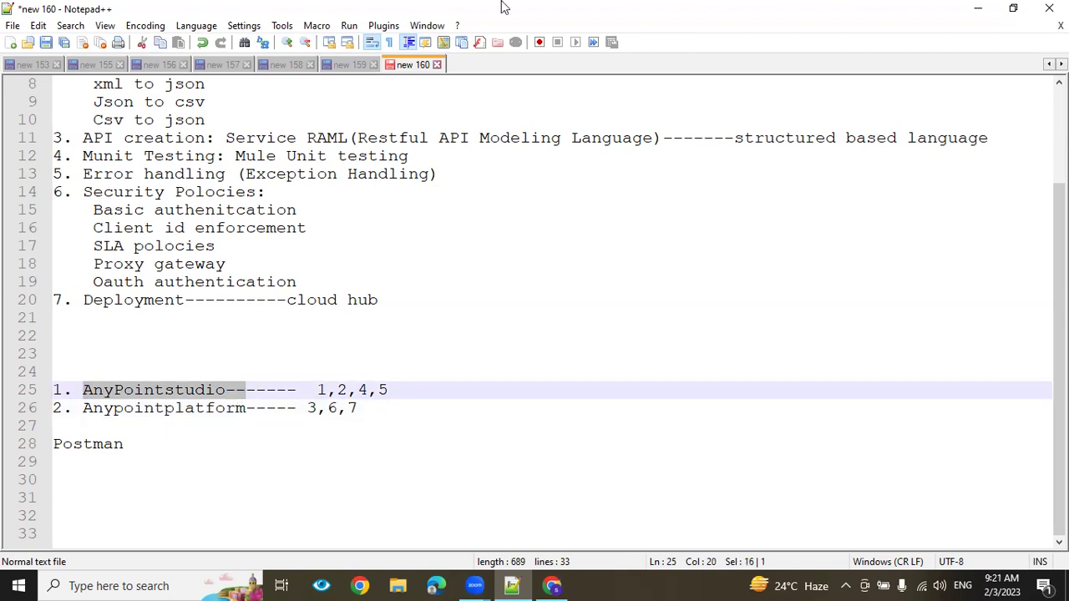
pyautogui.hotkey('alt', 'Tab')
pyautogui.write('any')
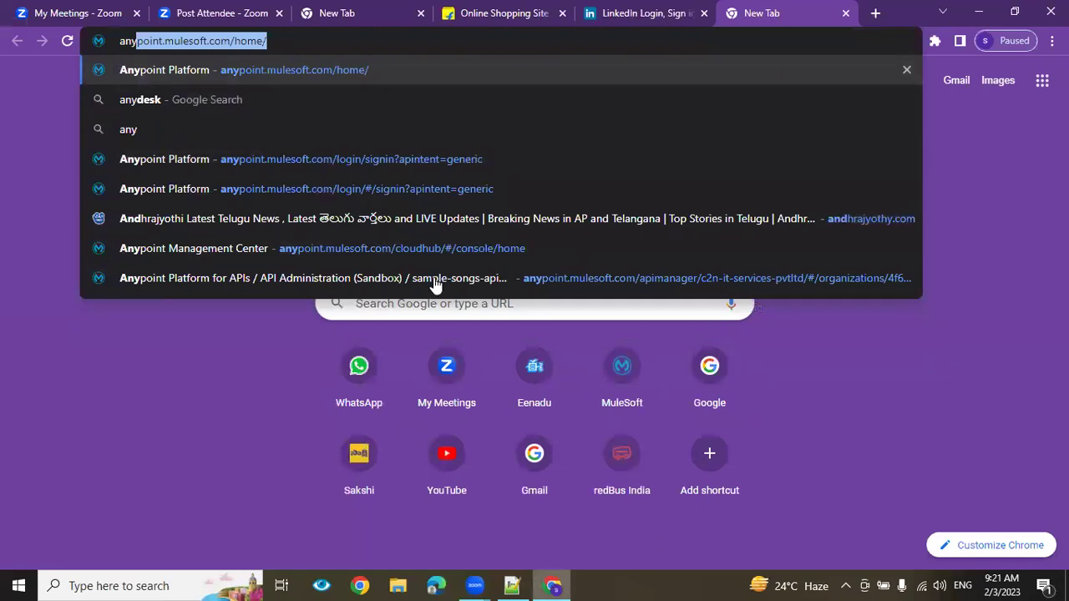
# Search Google for 'anypoint studio download' and open MuleSoft's Download Anypoint Studio & Mule page
pyautogui.write('pointstudio')
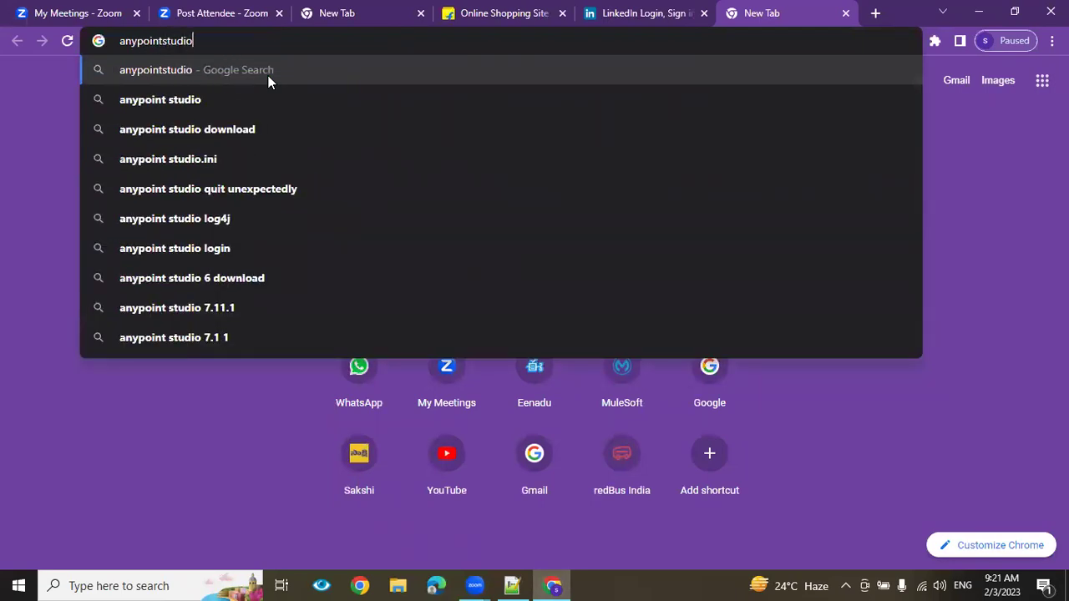
pyautogui.write('do')
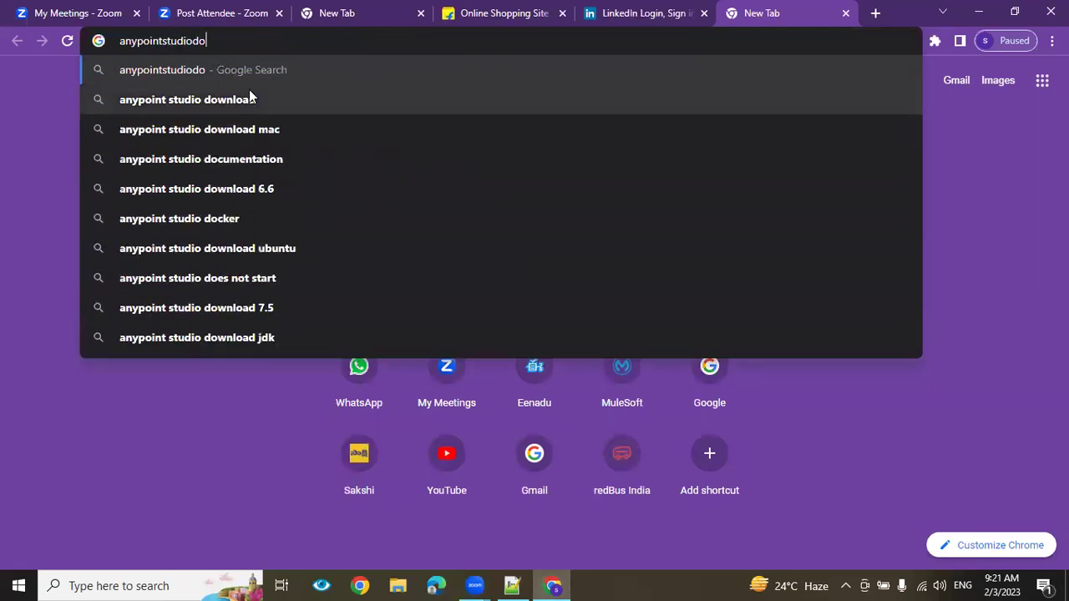
pyautogui.click(248, 97)
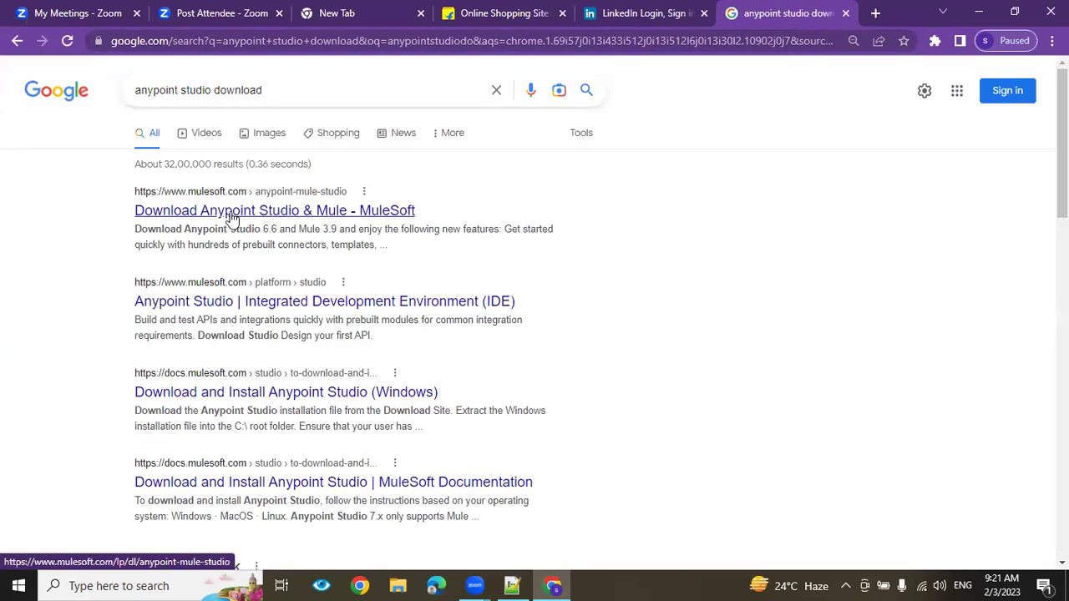
pyautogui.click(233, 216)
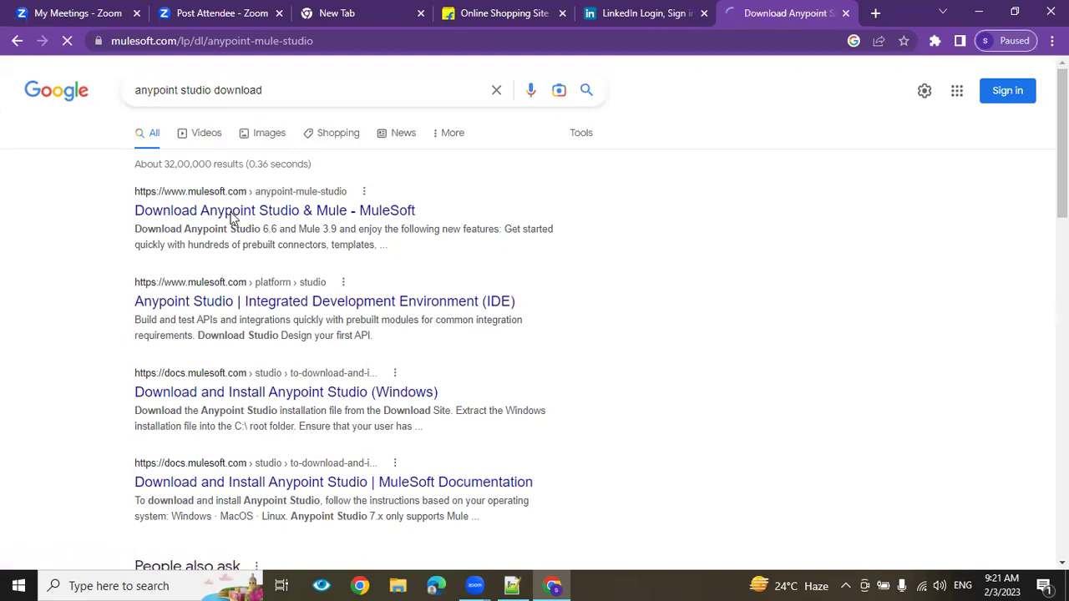
pyautogui.scroll(-4, 296, 328)
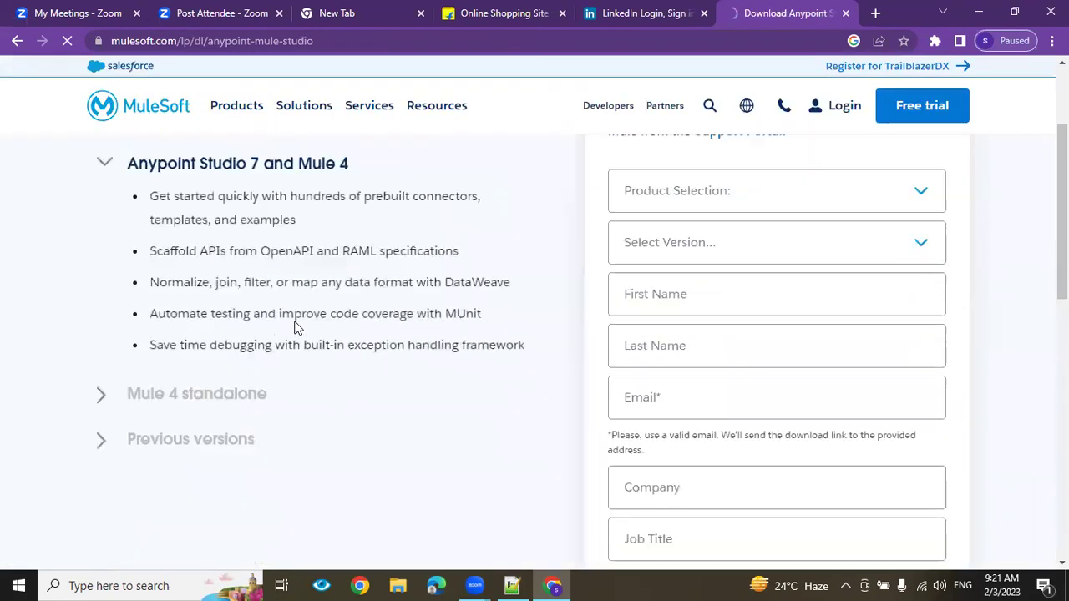
pyautogui.scroll(3, 298, 342)
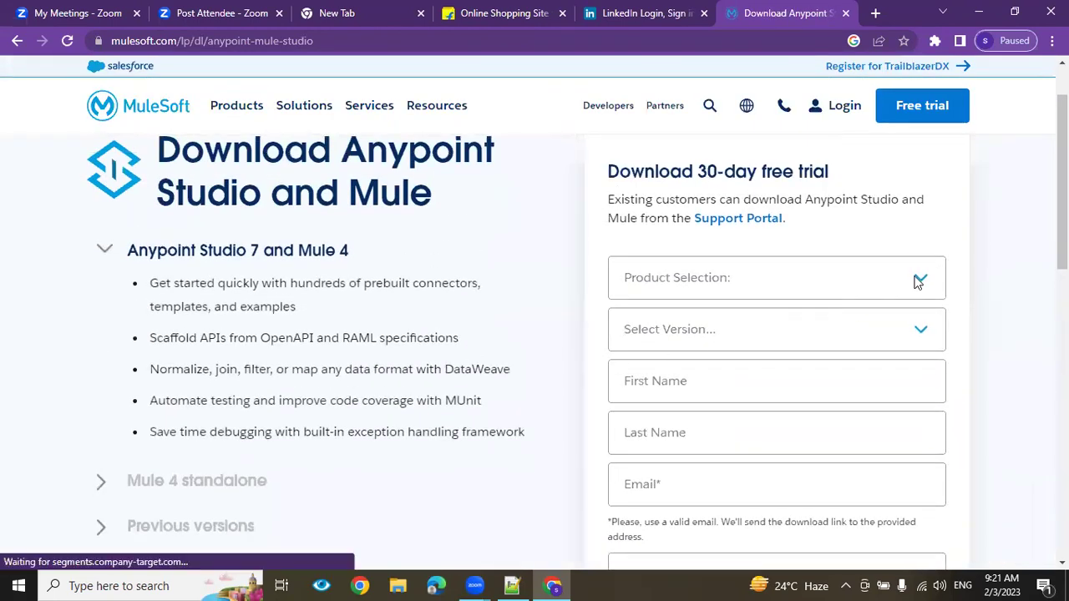
# Set the download form to Mule and Studio, Latest version, and Windows
pyautogui.click(918, 281)
pyautogui.click(676, 326)
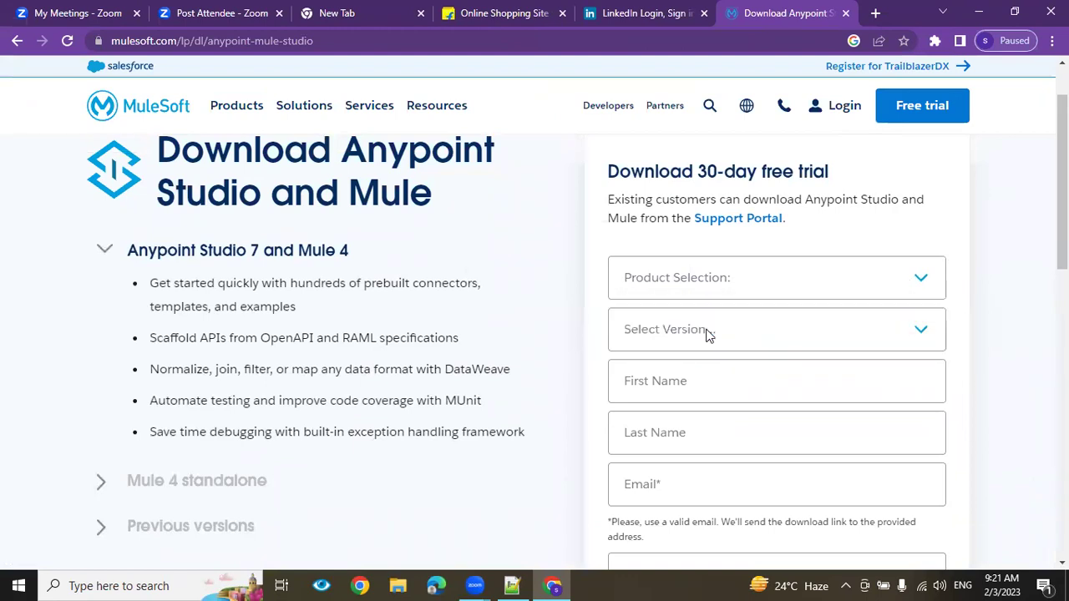
pyautogui.click(928, 334)
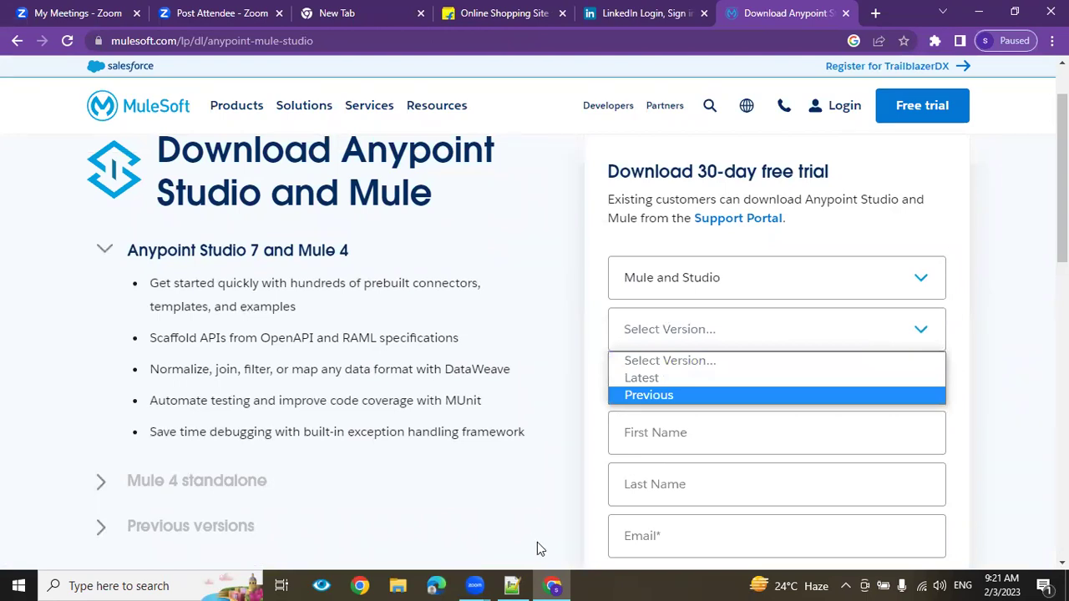
pyautogui.click(596, 281)
pyautogui.click(914, 334)
pyautogui.click(640, 377)
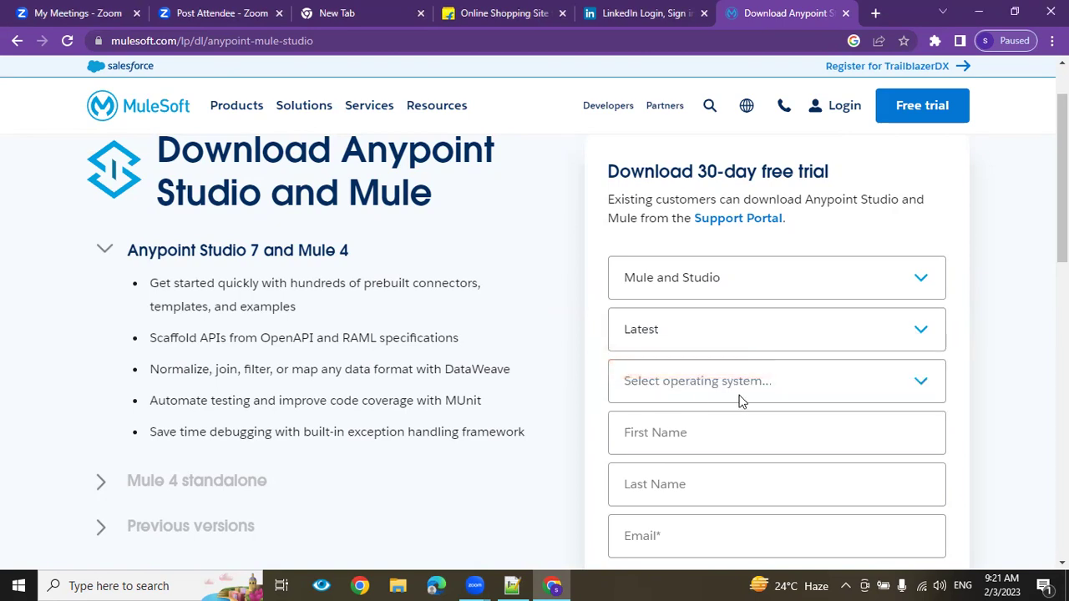
pyautogui.click(923, 382)
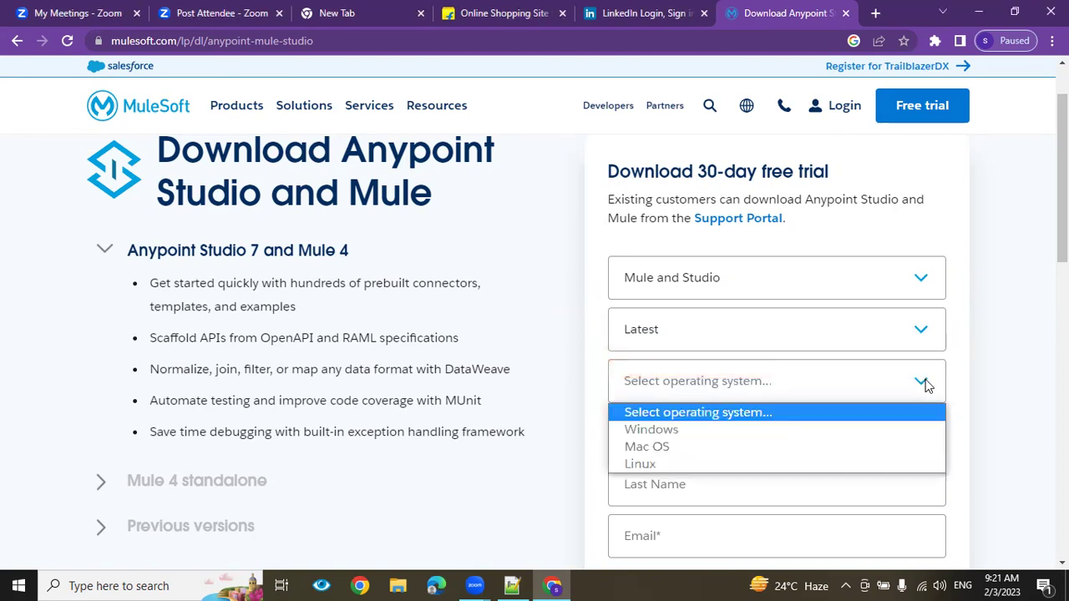
pyautogui.click(690, 433)
# Autofill the first and last name and accept the licence agreement and privacy policy
pyautogui.scroll(-2, 618, 393)
pyautogui.click(681, 266)
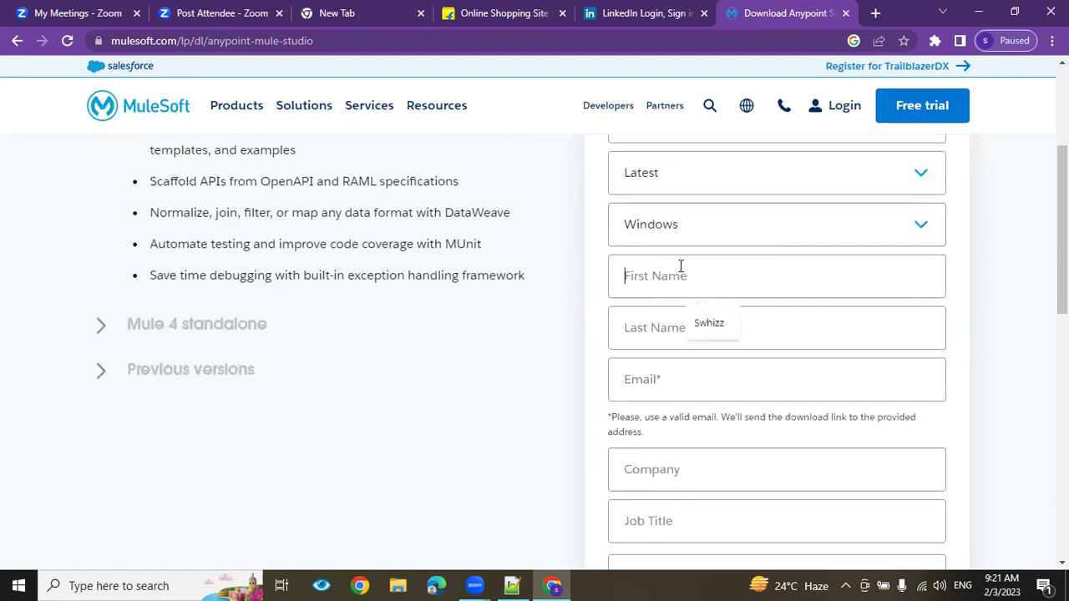
pyautogui.click(707, 330)
pyautogui.click(683, 341)
pyautogui.click(692, 376)
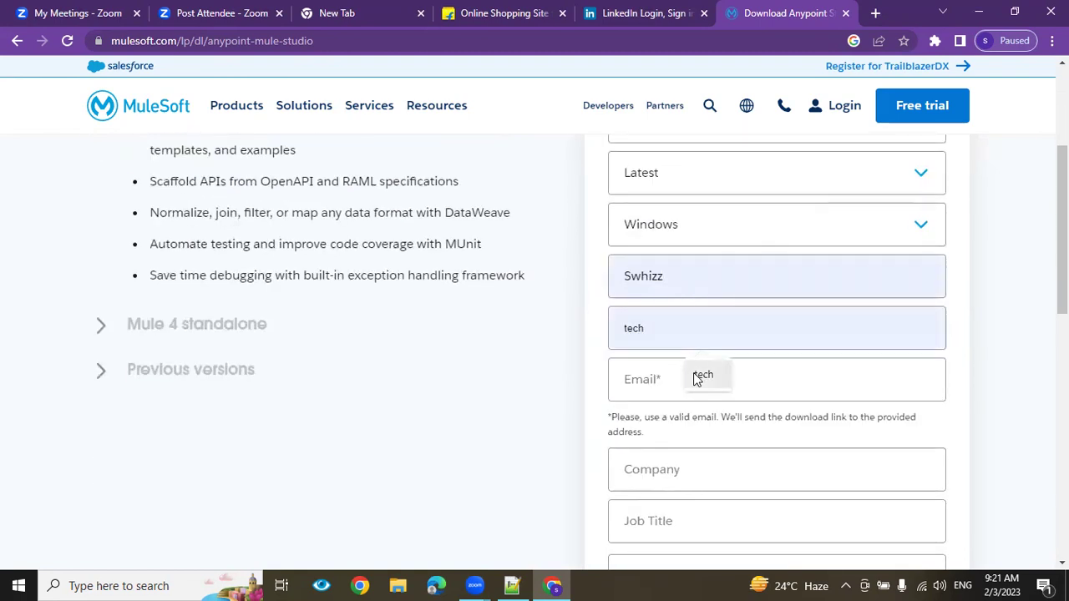
pyautogui.click(659, 391)
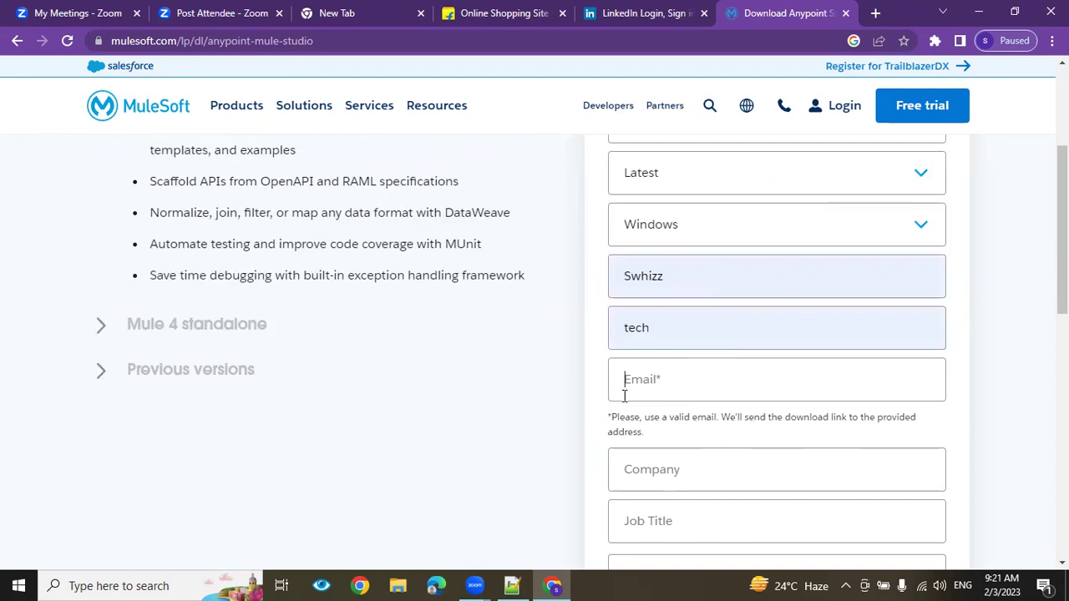
pyautogui.scroll(-1, 734, 368)
pyautogui.scroll(-2, 734, 367)
pyautogui.click(675, 314)
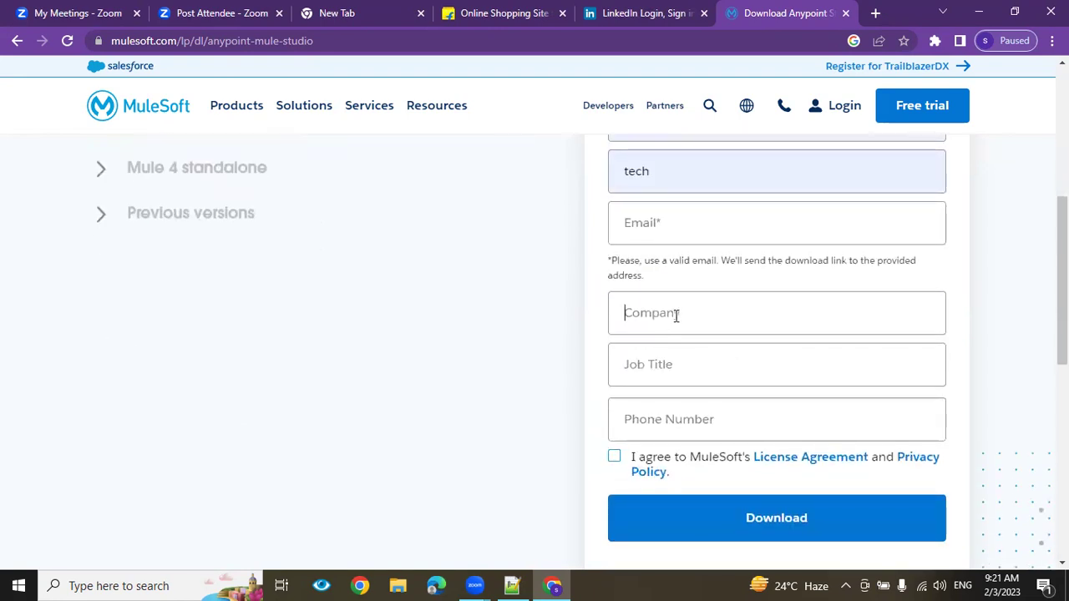
pyautogui.click(614, 457)
pyautogui.scroll(-2, 762, 424)
pyautogui.scroll(1, 678, 229)
pyautogui.click(637, 238)
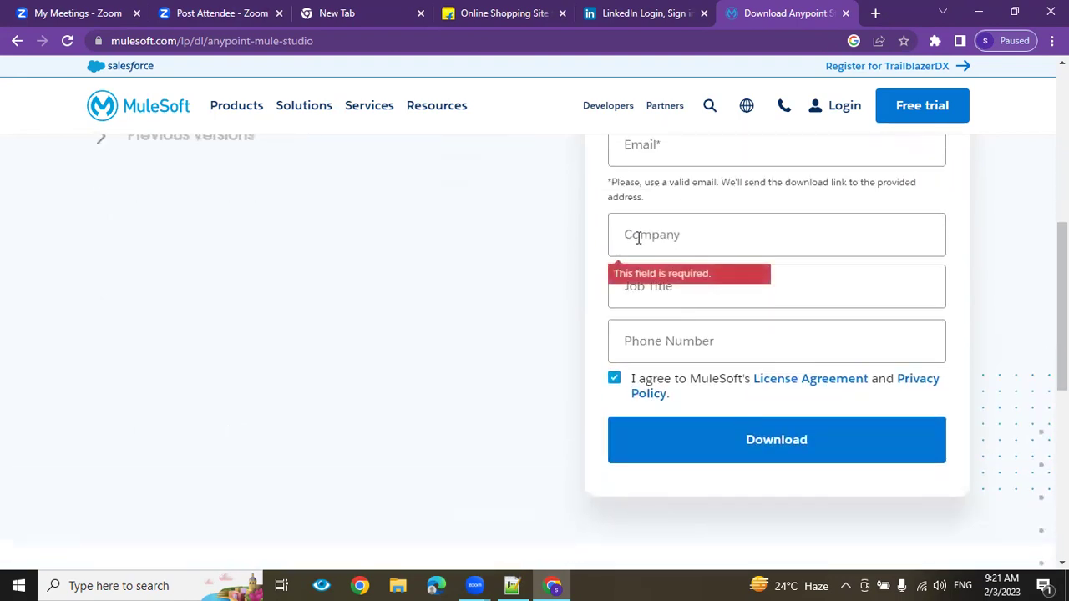
# Enter the company name, job title 'developer' and a phone number in the download form
pyautogui.write('S')
pyautogui.press('Num_Lock')
pyautogui.press('BackSpace')
pyautogui.write('swnizz')
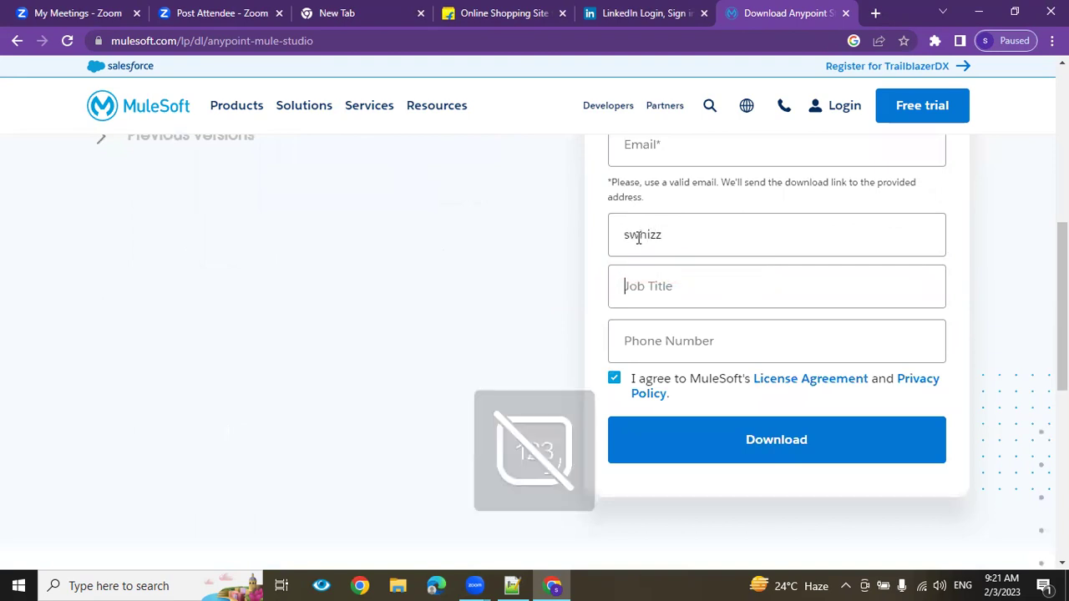
pyautogui.write('developer')
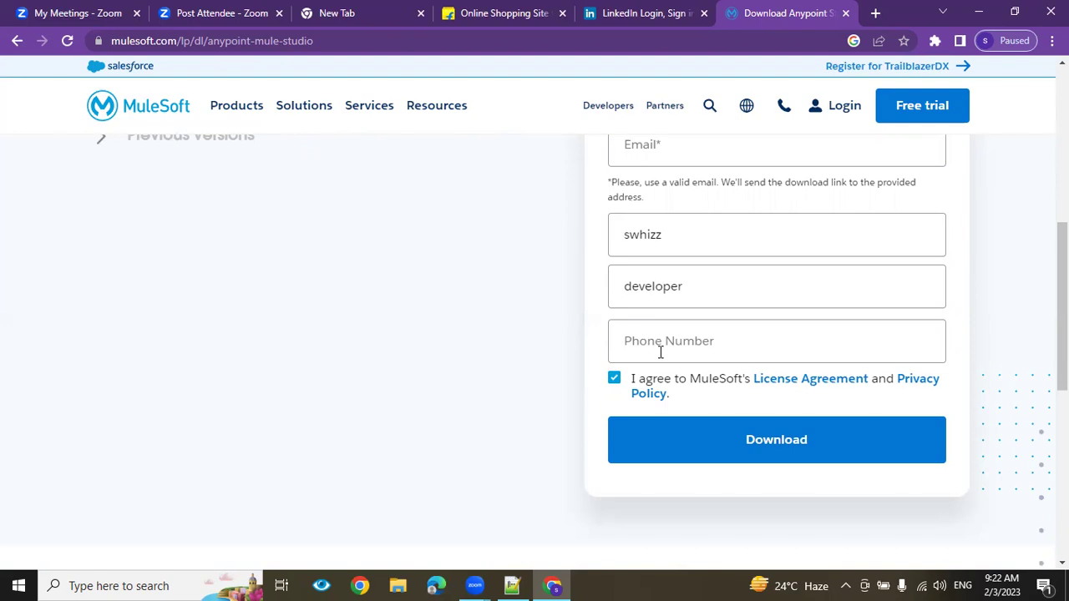
pyautogui.press('Num_Lock')
pyautogui.write('5455')
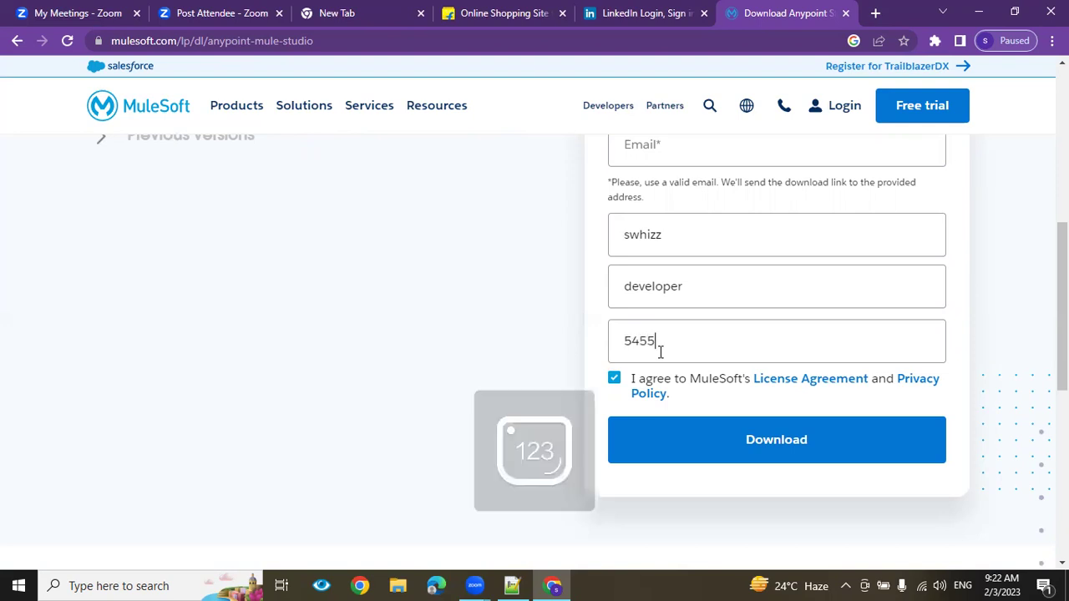
pyautogui.write('55454')
pyautogui.scroll(3, 591, 306)
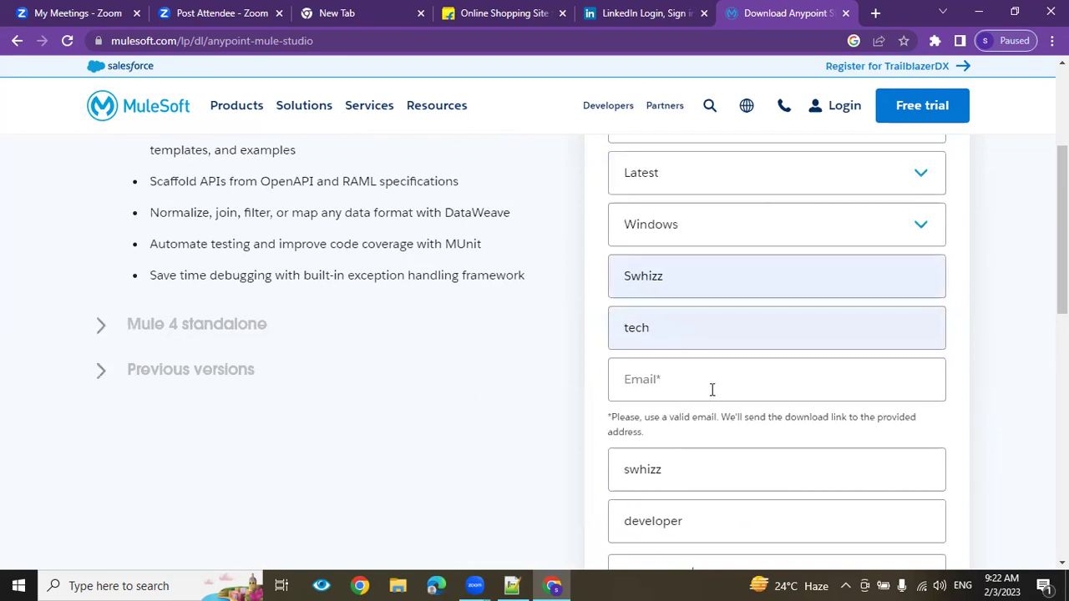
pyautogui.scroll(-3, 712, 389)
pyautogui.click(716, 443)
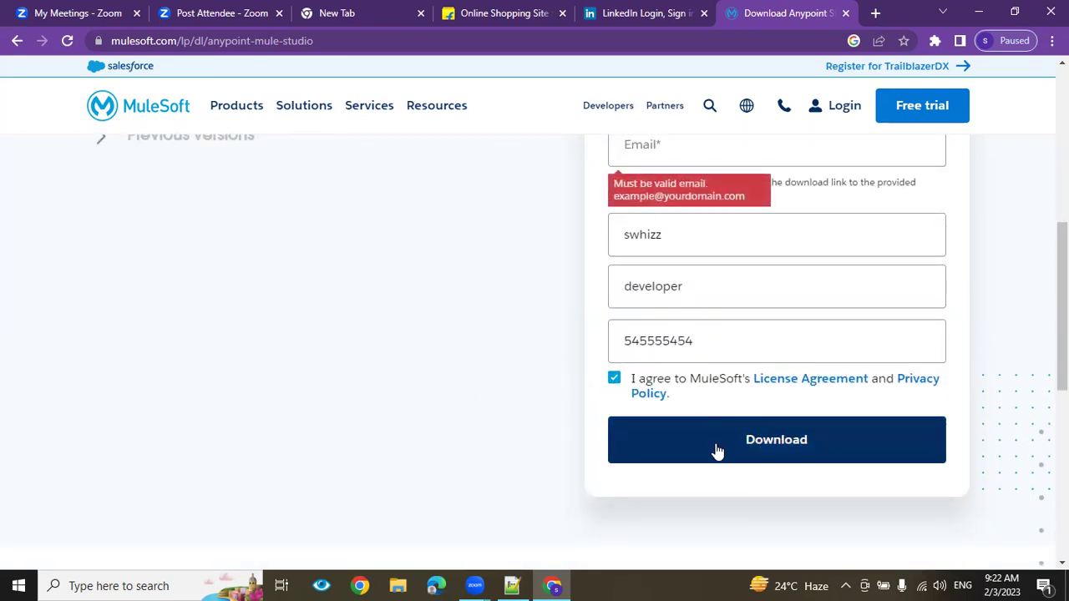
# Add a valid email address and submit the form to reach the Thank you page
pyautogui.scroll(2, 585, 341)
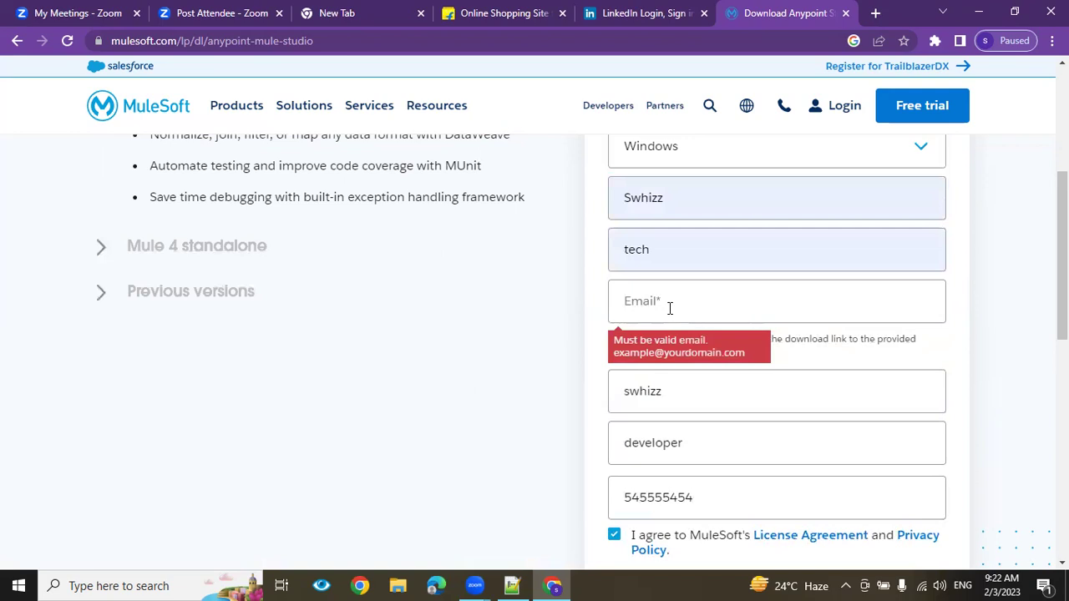
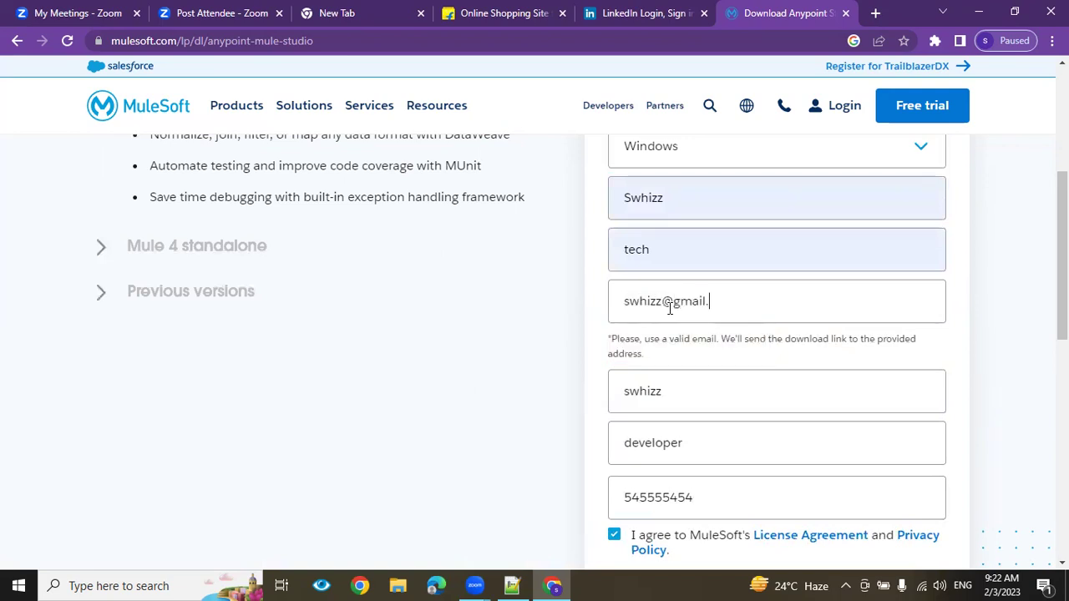
pyautogui.scroll(-3, 776, 340)
pyautogui.click(730, 376)
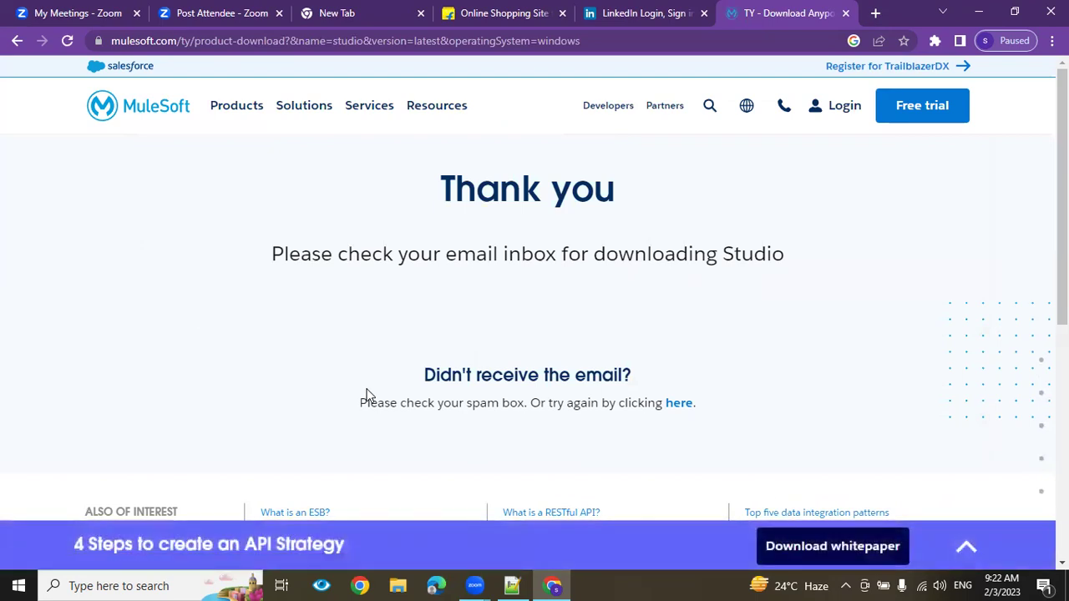
# Request the download email again, then return to the Thank you page
pyautogui.scroll(-3, 367, 394)
pyautogui.scroll(3, 367, 394)
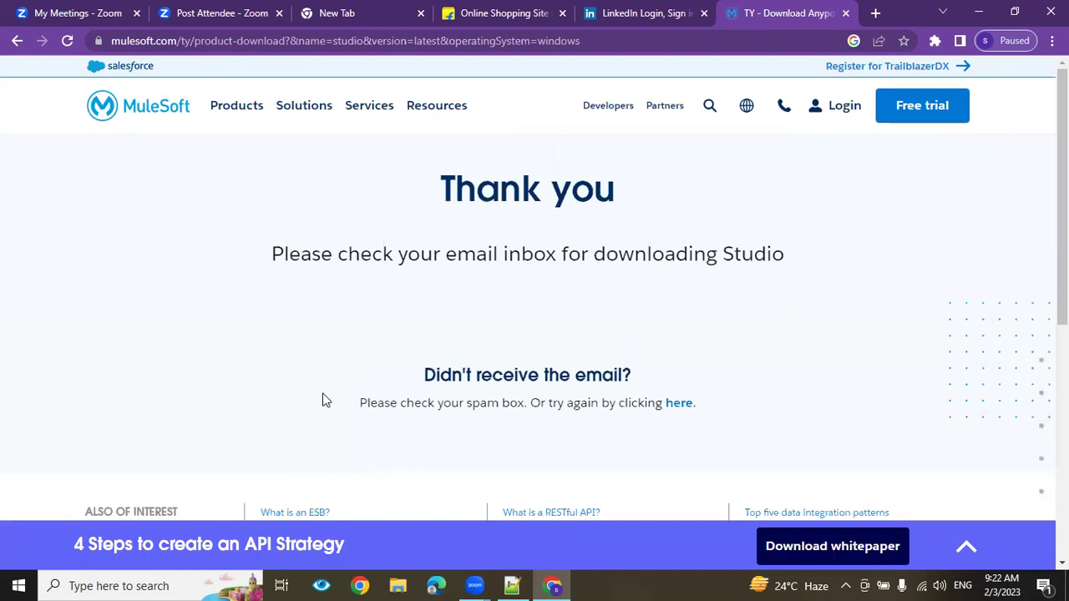
pyautogui.click(678, 411)
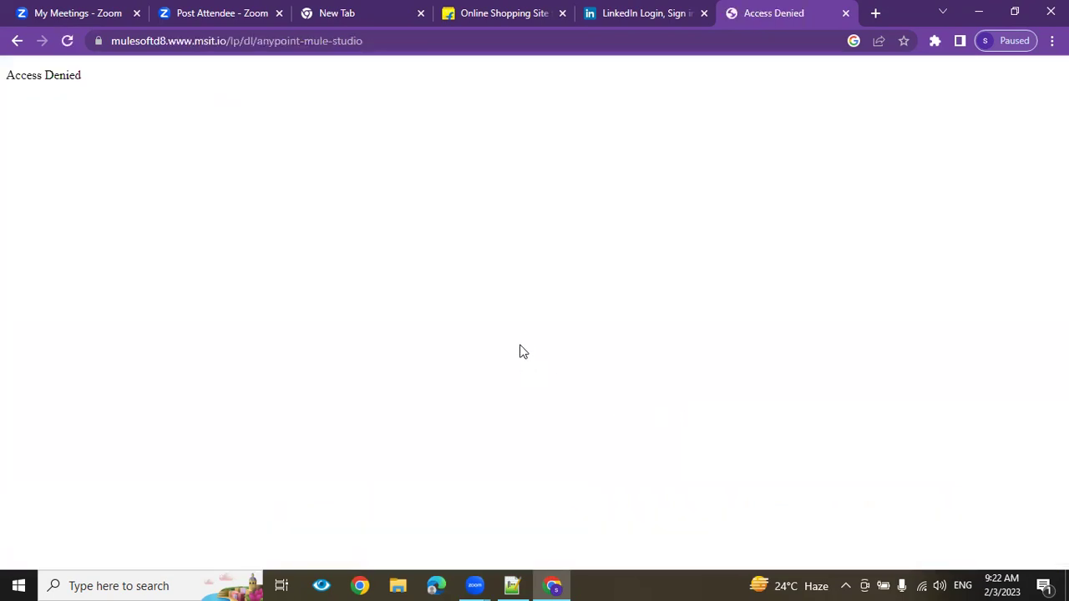
pyautogui.click(18, 40)
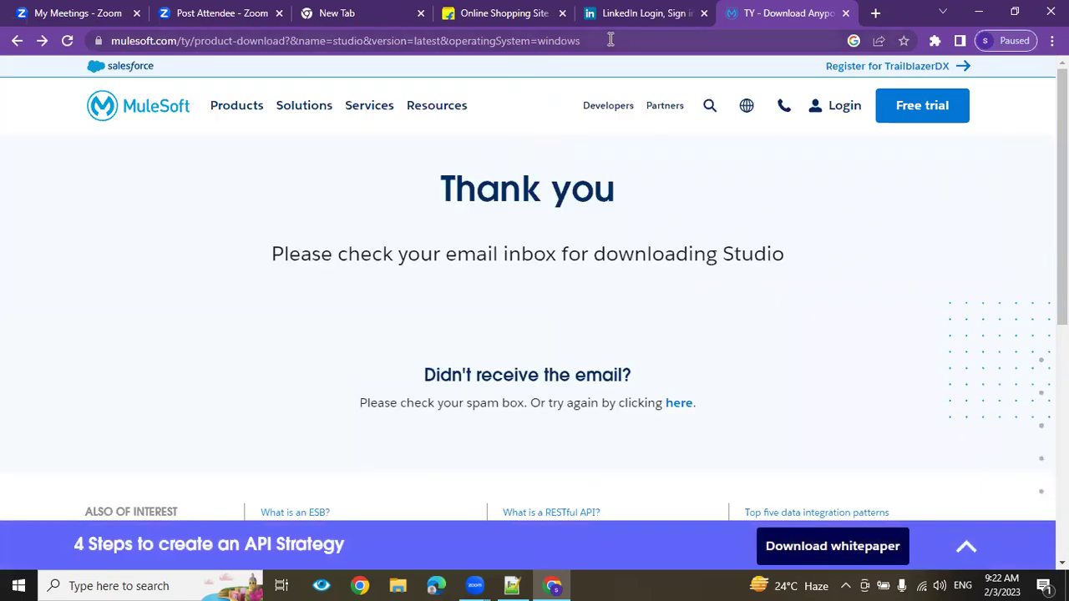
# Close the thank-you tab and search 'anypoint studio download' from a new tab
pyautogui.click(612, 39)
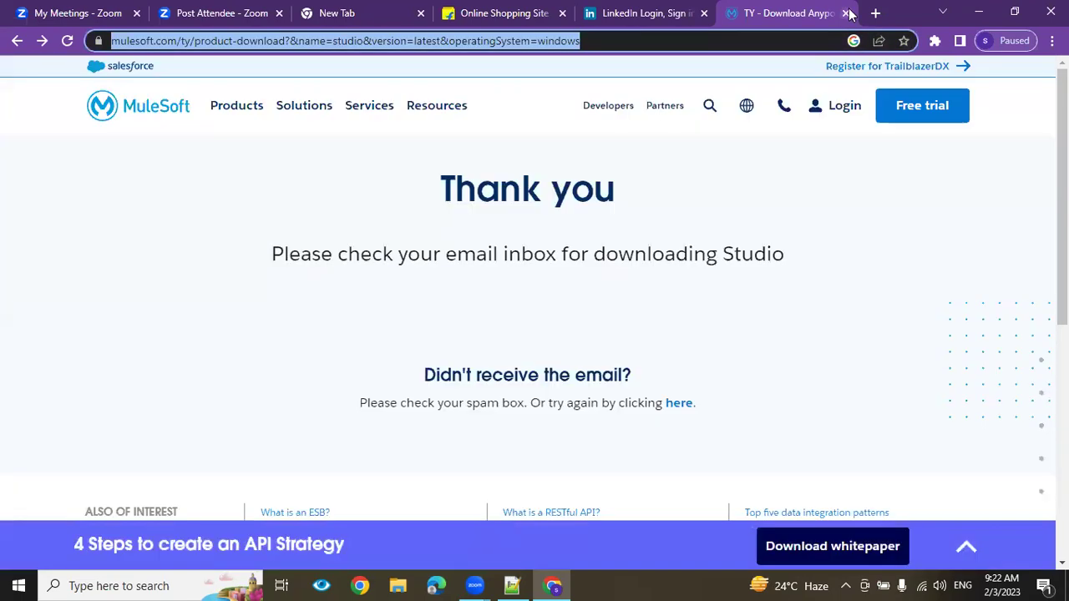
pyautogui.click(847, 14)
pyautogui.click(875, 14)
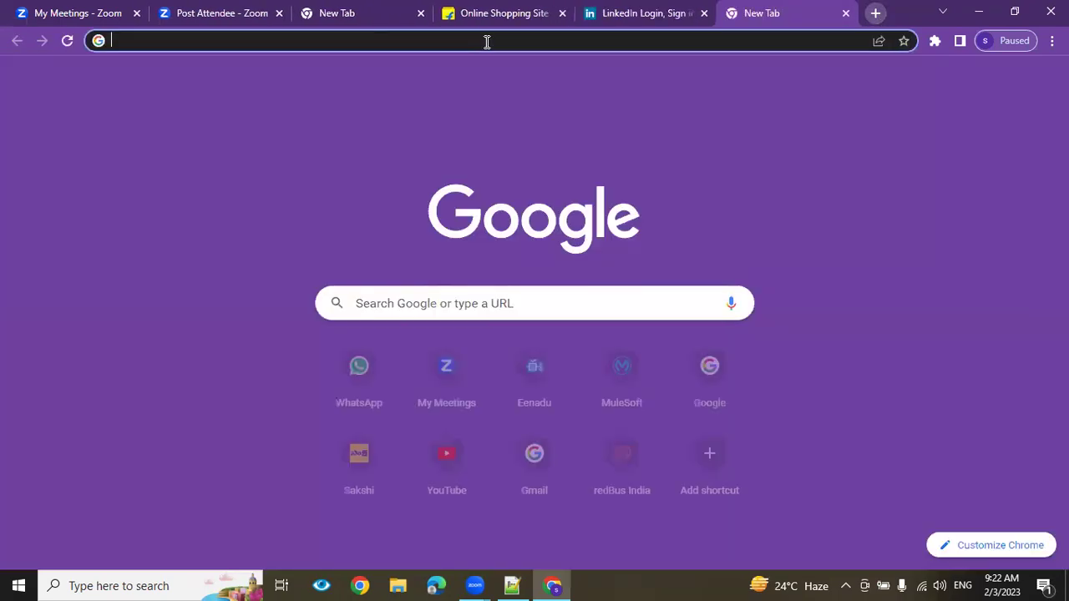
pyautogui.write('anypoint studio download')
pyautogui.press('Return')
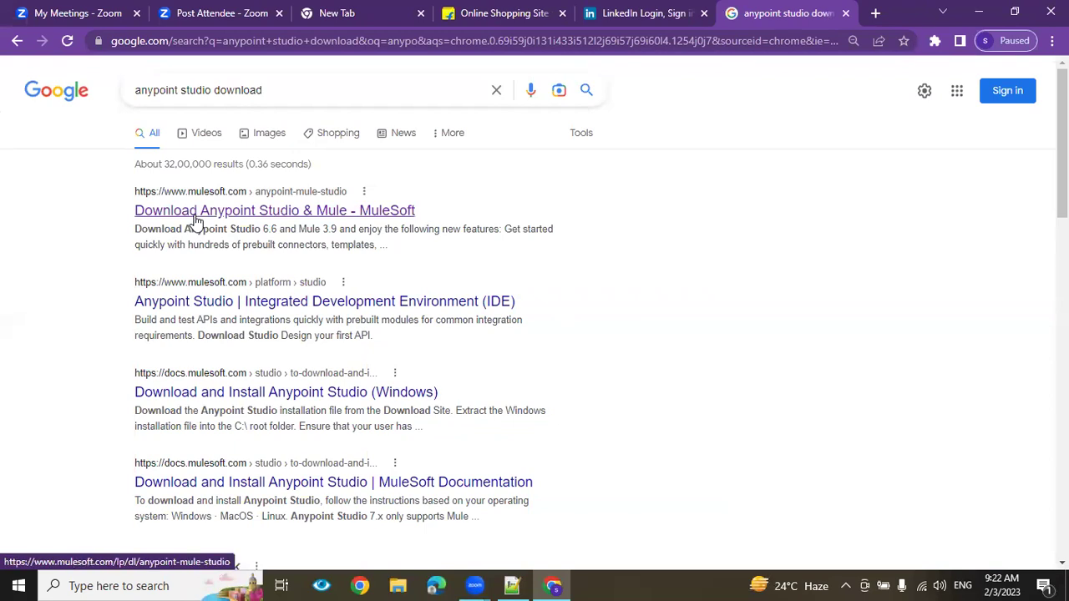
# Open the Download Anypoint Studio & Mule page and expand the Mule 4 standalone and Previous versions details
pyautogui.click(195, 219)
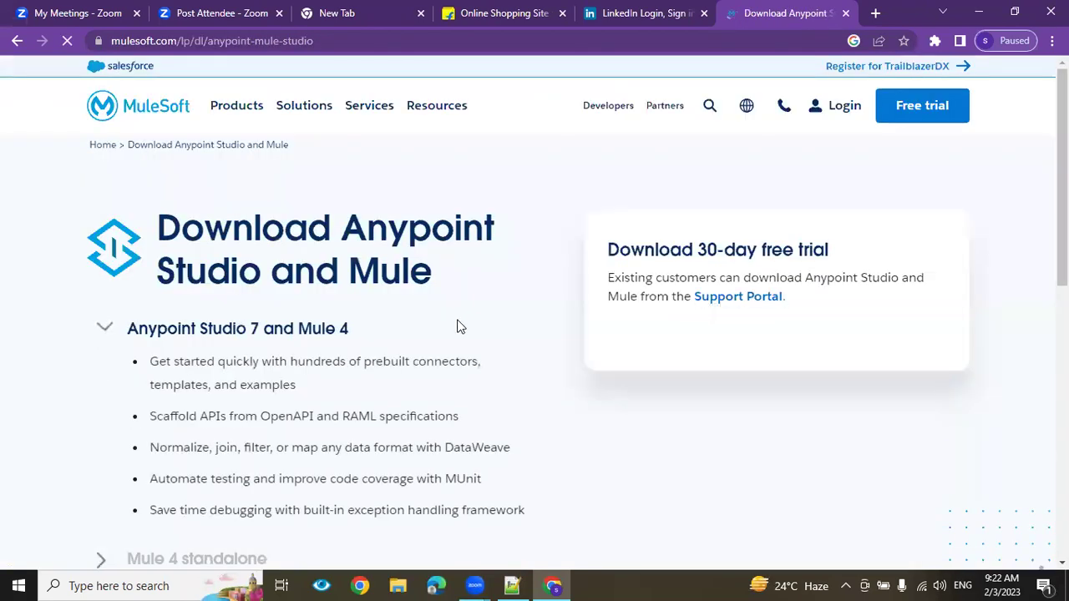
pyautogui.scroll(-4, 133, 337)
pyautogui.scroll(1, 112, 346)
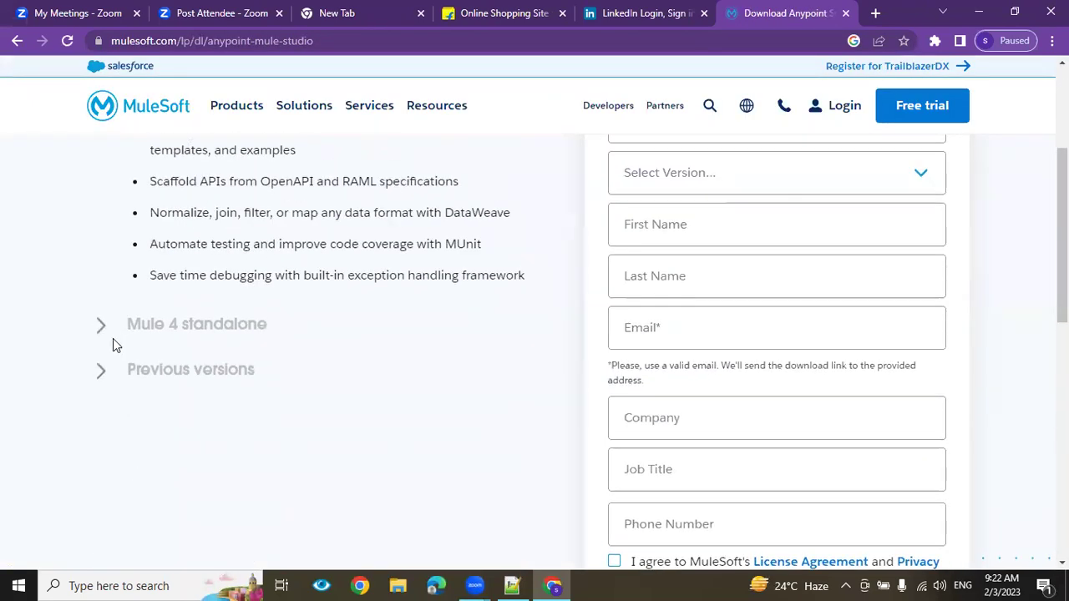
pyautogui.click(96, 326)
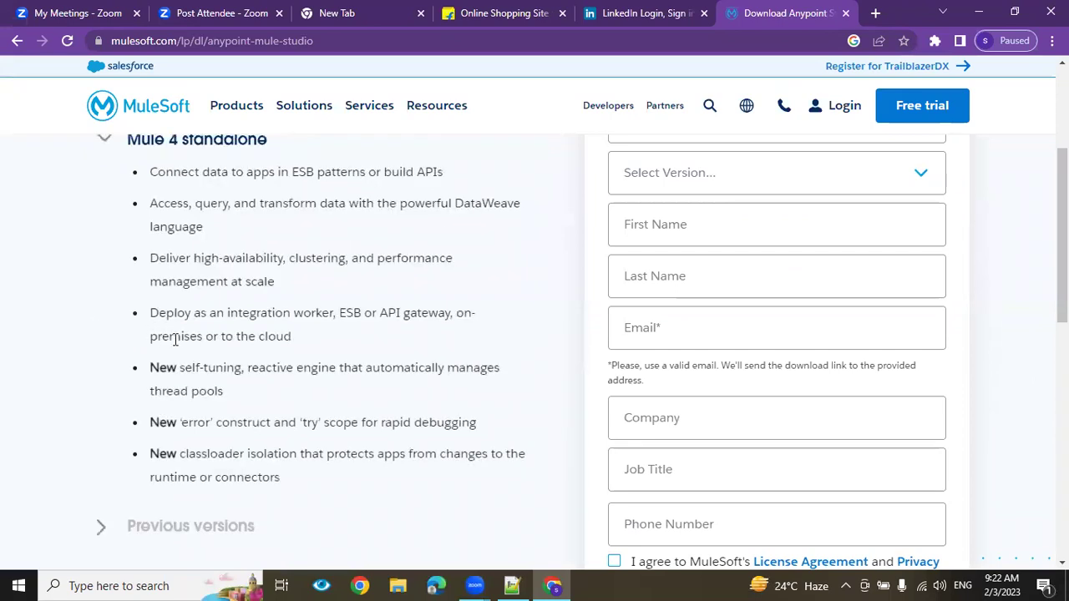
pyautogui.scroll(-3, 167, 338)
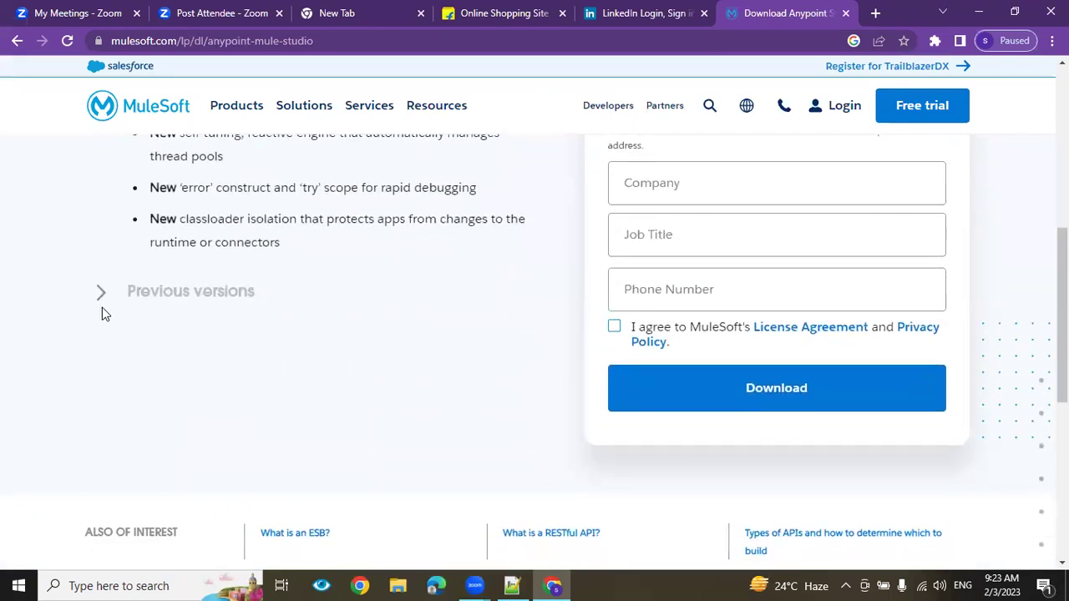
pyautogui.click(101, 292)
pyautogui.scroll(3, 251, 329)
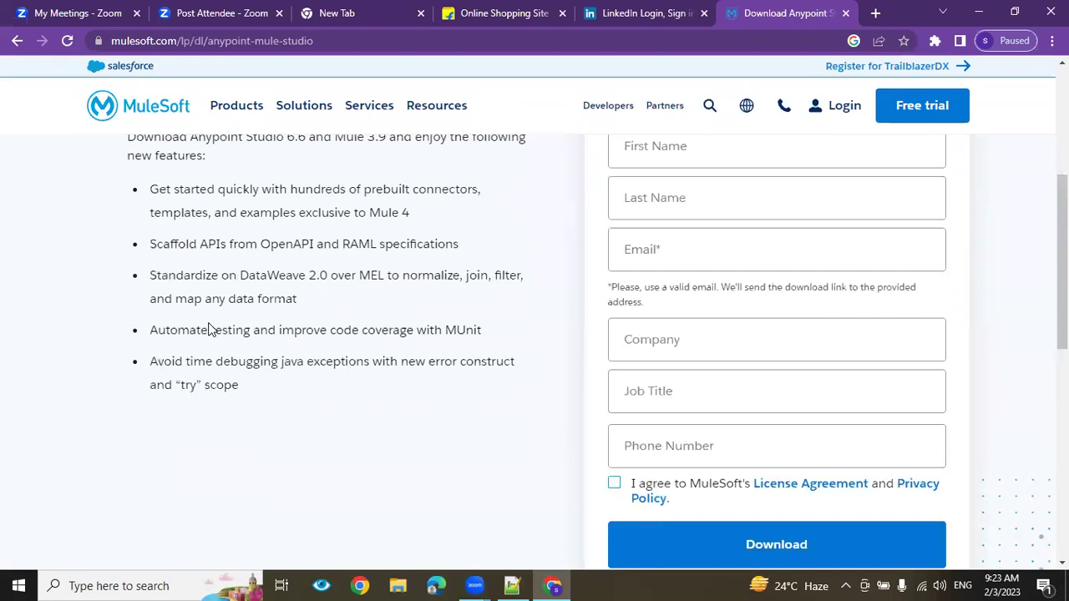
pyautogui.scroll(2, 627, 329)
# Choose Mule and Studio, the Latest version, and Windows in the download form
pyautogui.click(795, 369)
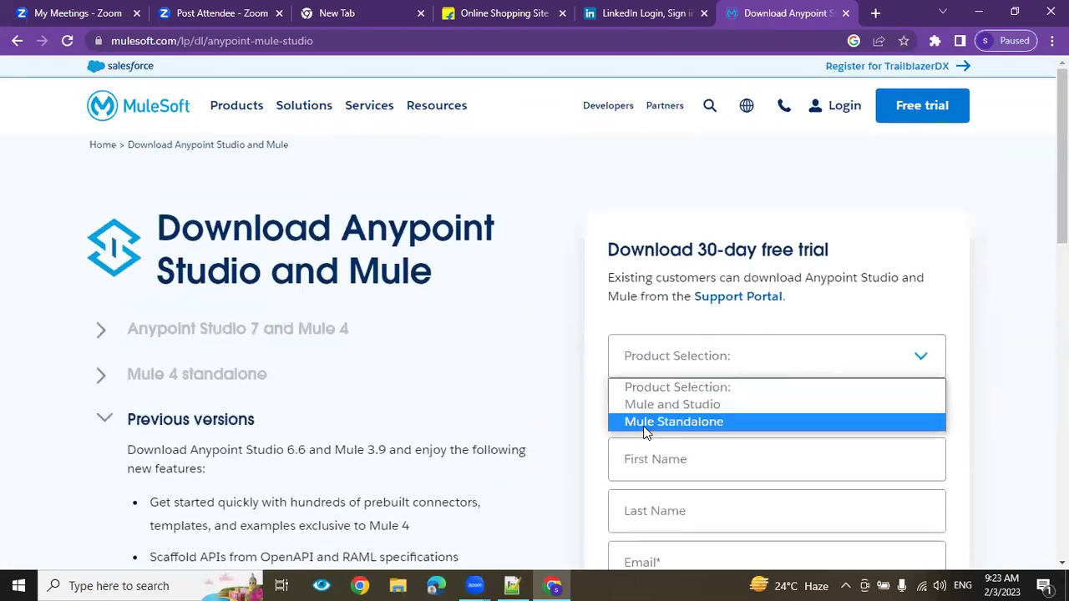
pyautogui.click(662, 404)
pyautogui.scroll(-2, 771, 262)
pyautogui.click(780, 252)
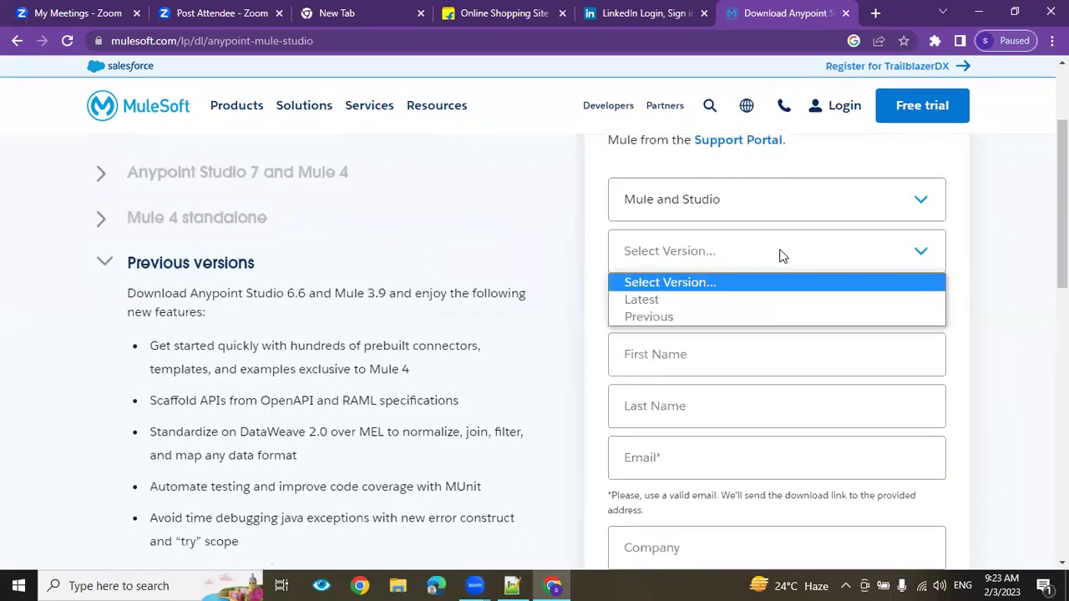
pyautogui.click(676, 301)
pyautogui.click(678, 304)
pyautogui.click(699, 351)
# Fill in the first name, last name, email address and company name
pyautogui.click(695, 360)
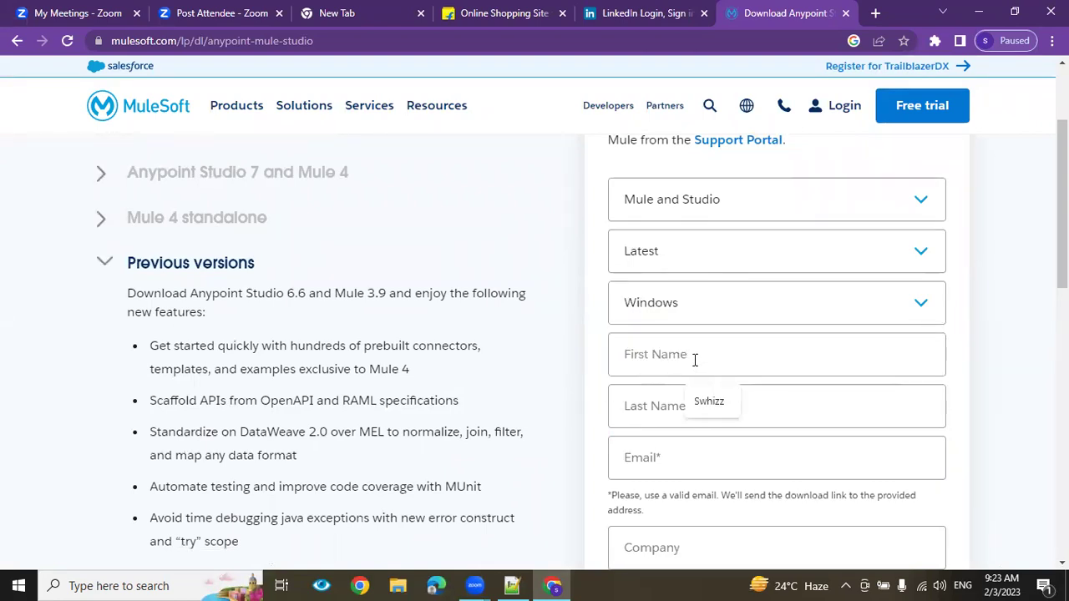
pyautogui.scroll(-1, 608, 375)
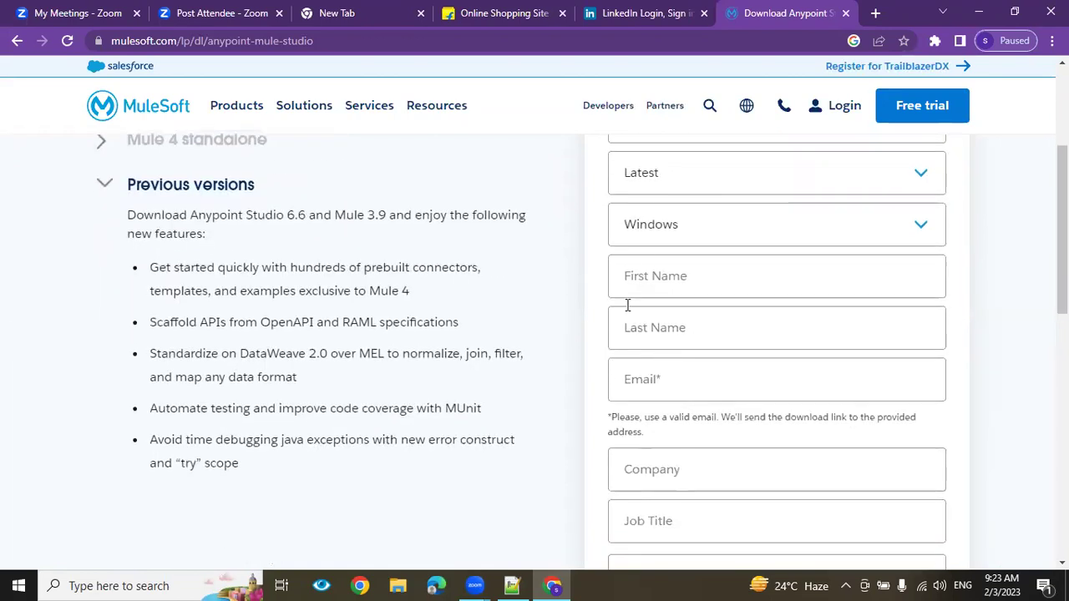
pyautogui.click(660, 279)
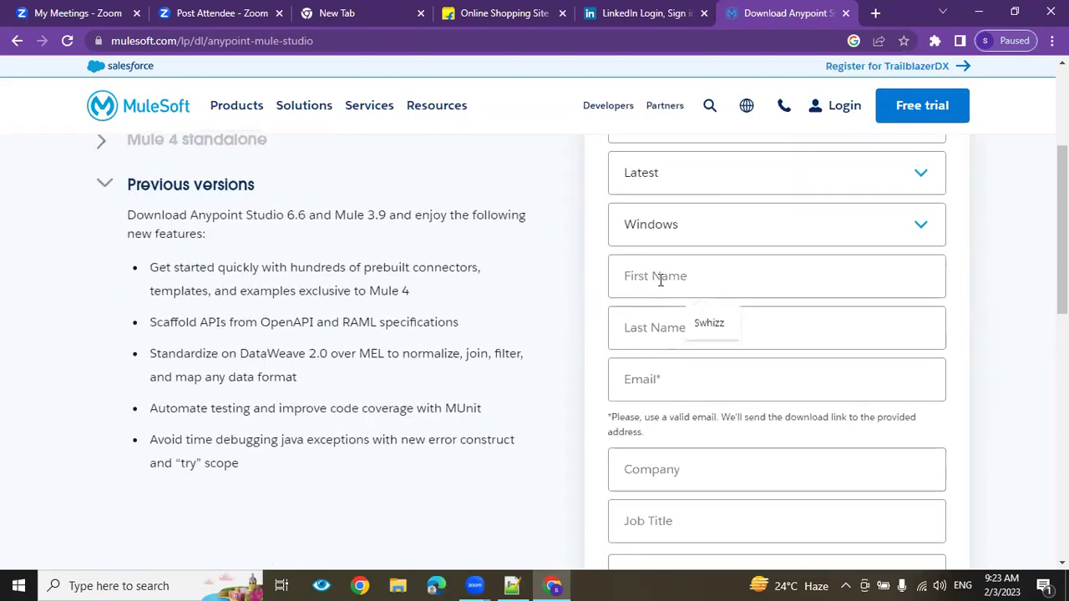
pyautogui.press('Tab')
pyautogui.press('Tab')
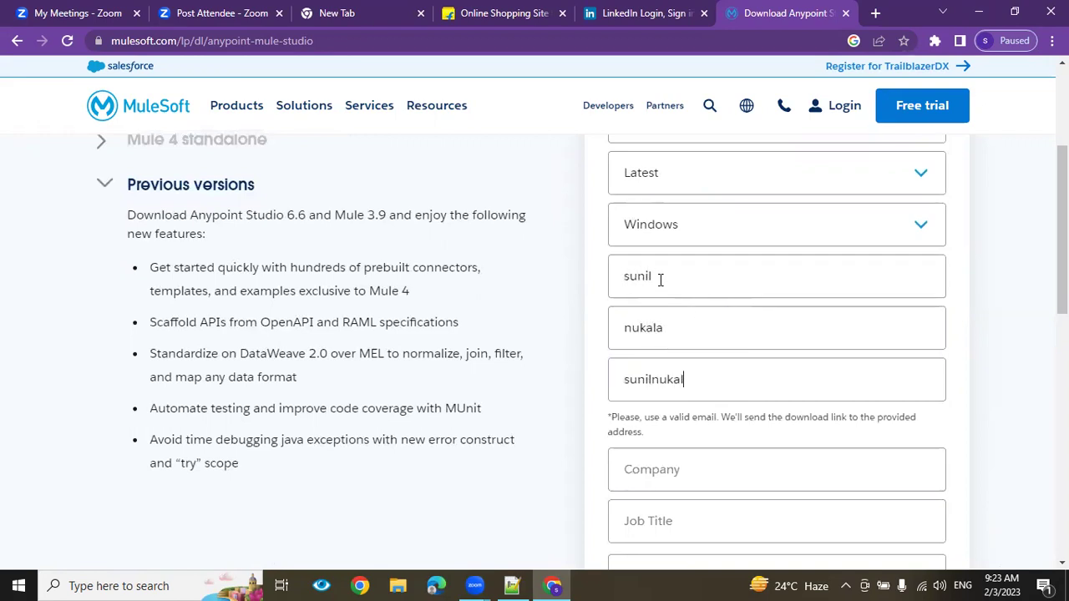
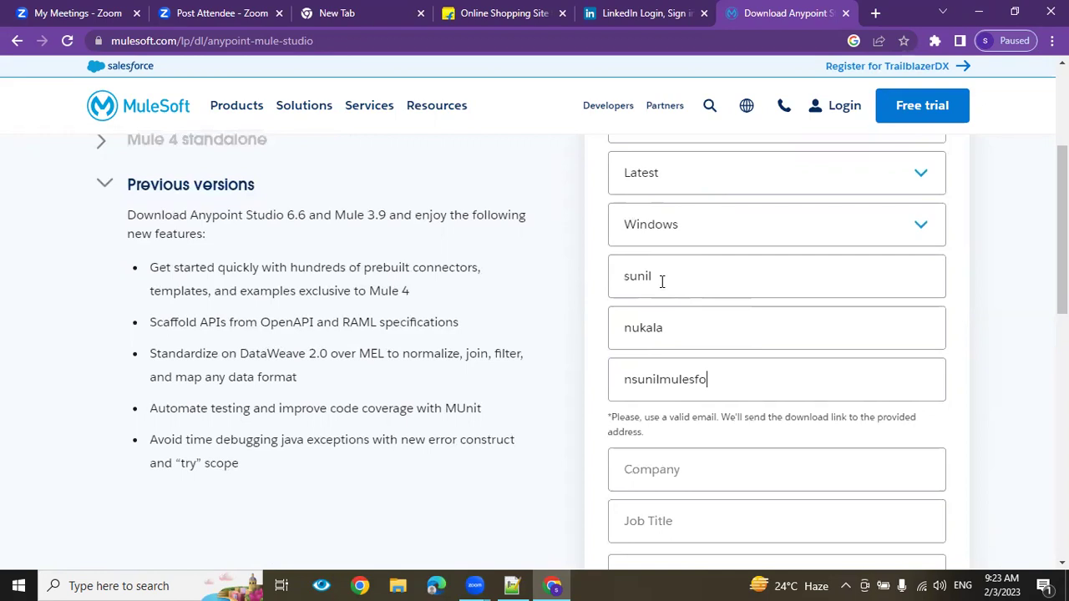
pyautogui.press('Tab')
pyautogui.click(708, 518)
# Enter job title 'developer' and a phone number, accept the licence agreement, and submit
pyautogui.scroll(-2, 693, 491)
pyautogui.click(662, 361)
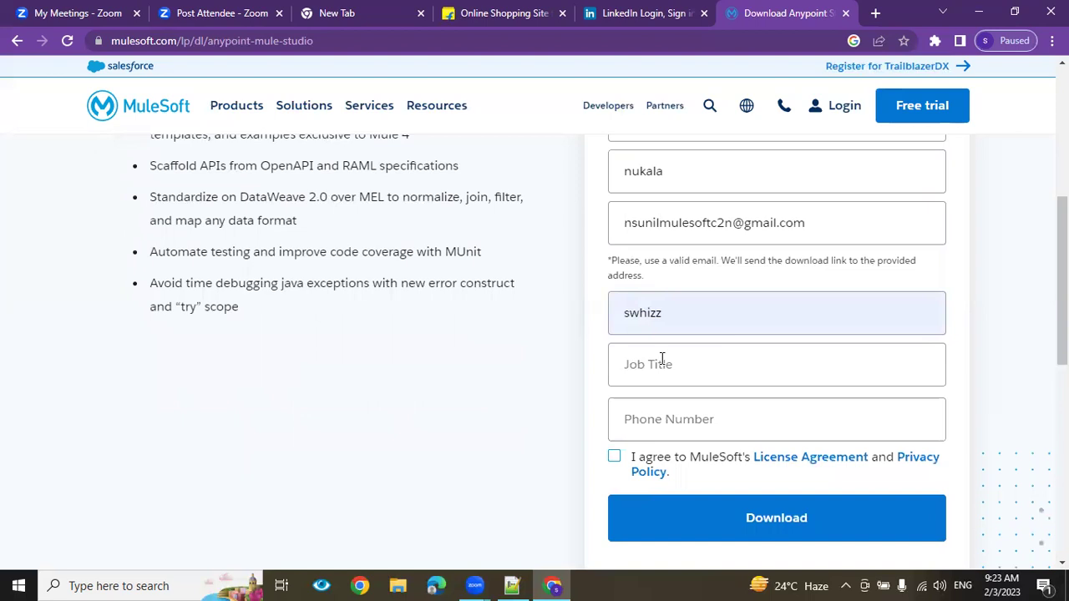
pyautogui.write('developer')
pyautogui.click(657, 425)
pyautogui.click(615, 457)
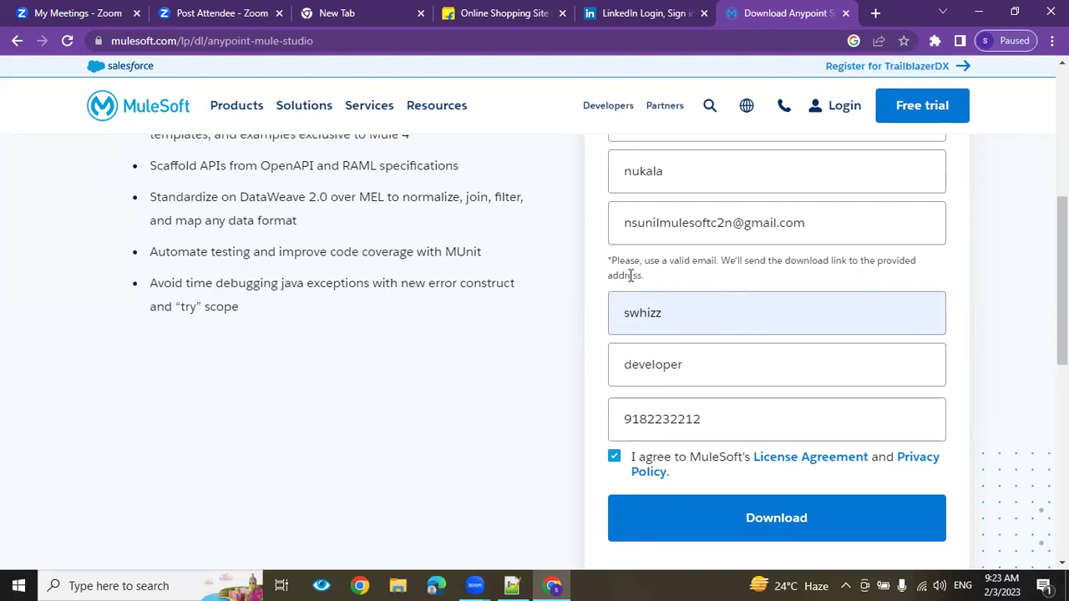
pyautogui.click(766, 527)
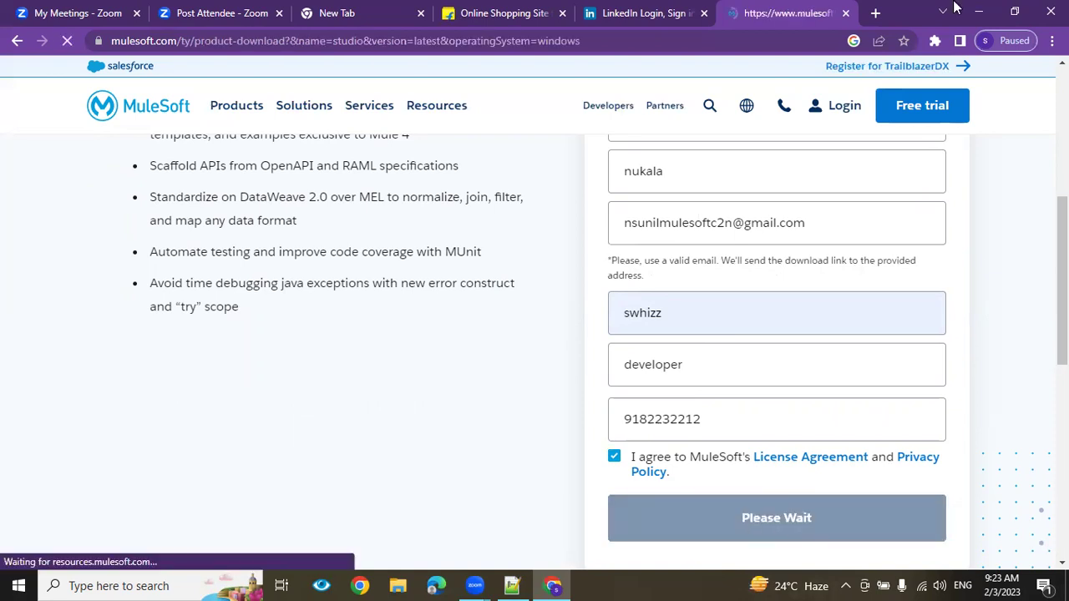
# Switch Chrome to the browser profile that holds the mail account
pyautogui.click(1006, 40)
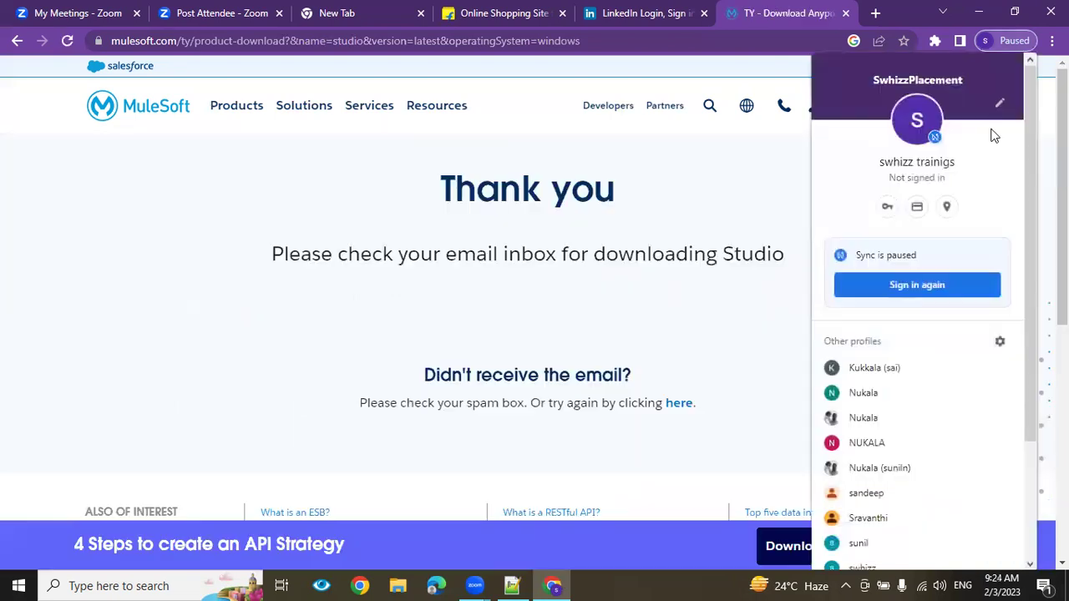
pyautogui.scroll(-2, 881, 399)
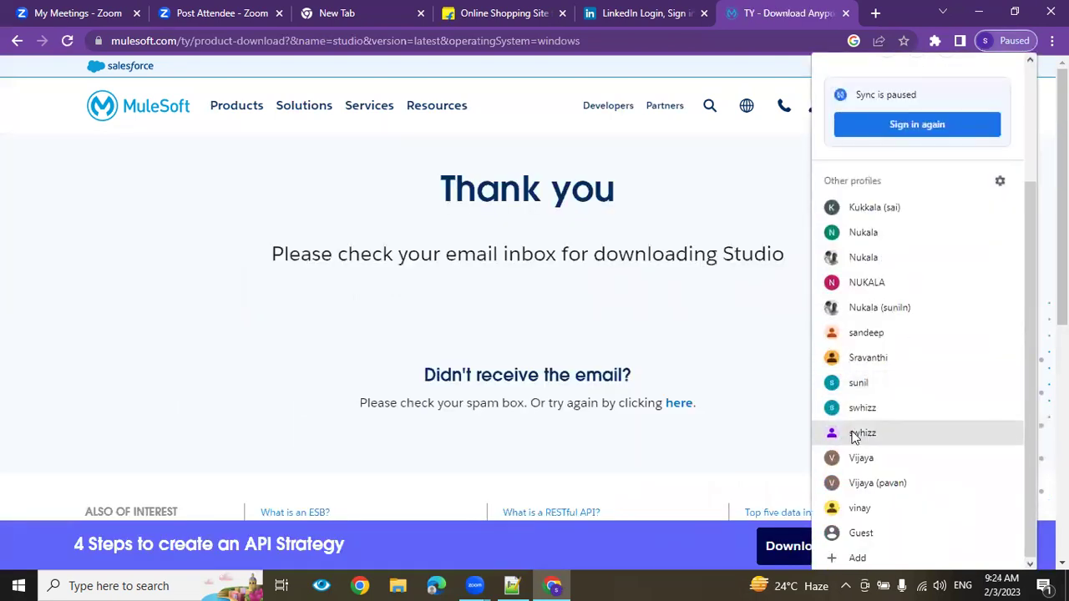
pyautogui.click(890, 416)
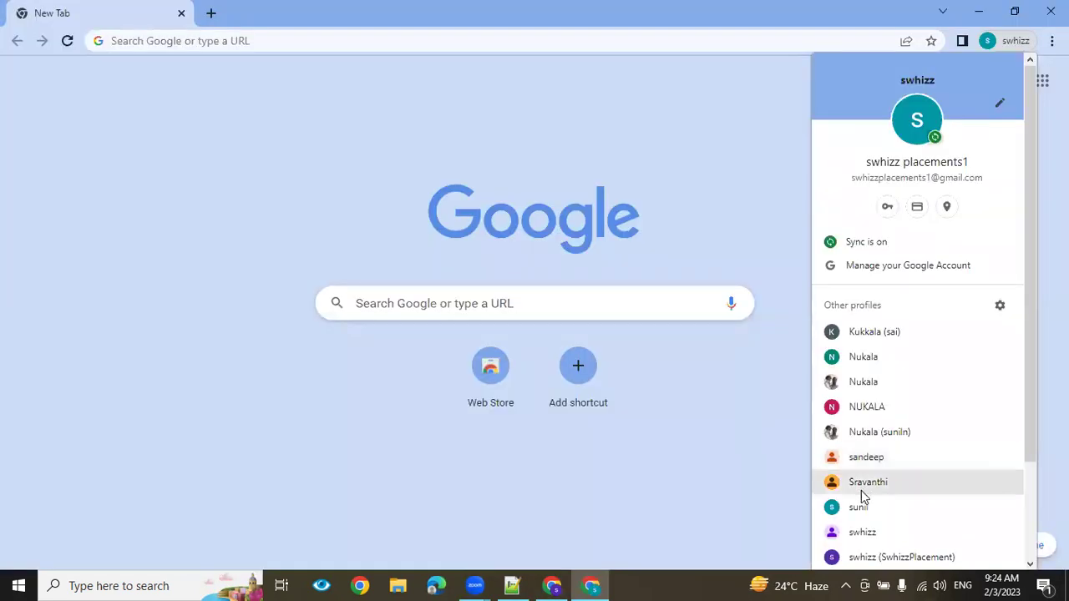
pyautogui.click(871, 506)
# Open Gmail, open MuleSoft's 'Your download link' email, and follow it to the download page
pyautogui.write('g')
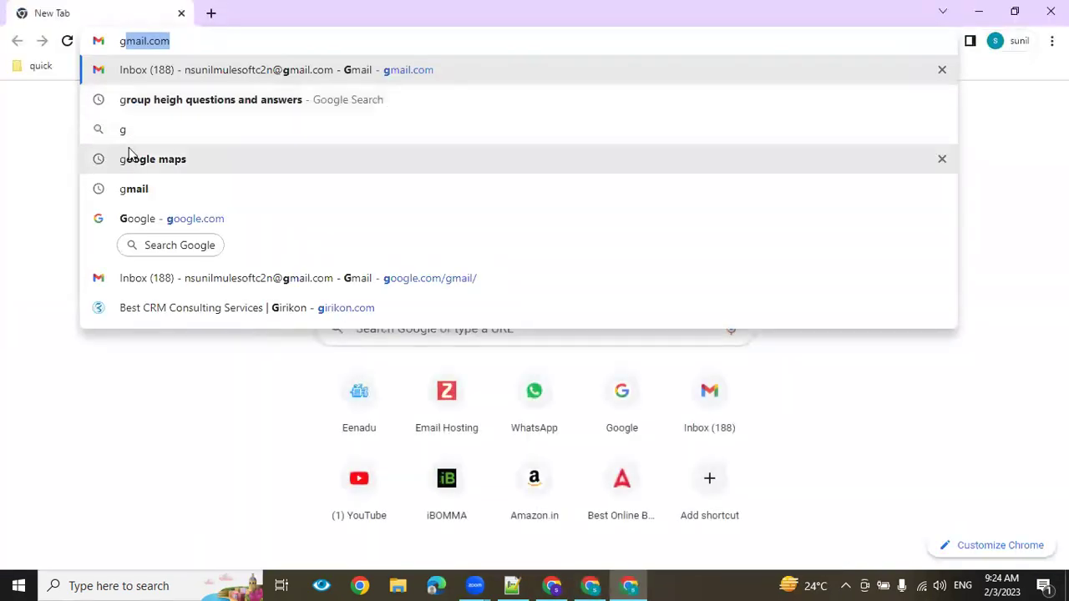
pyautogui.click(296, 195)
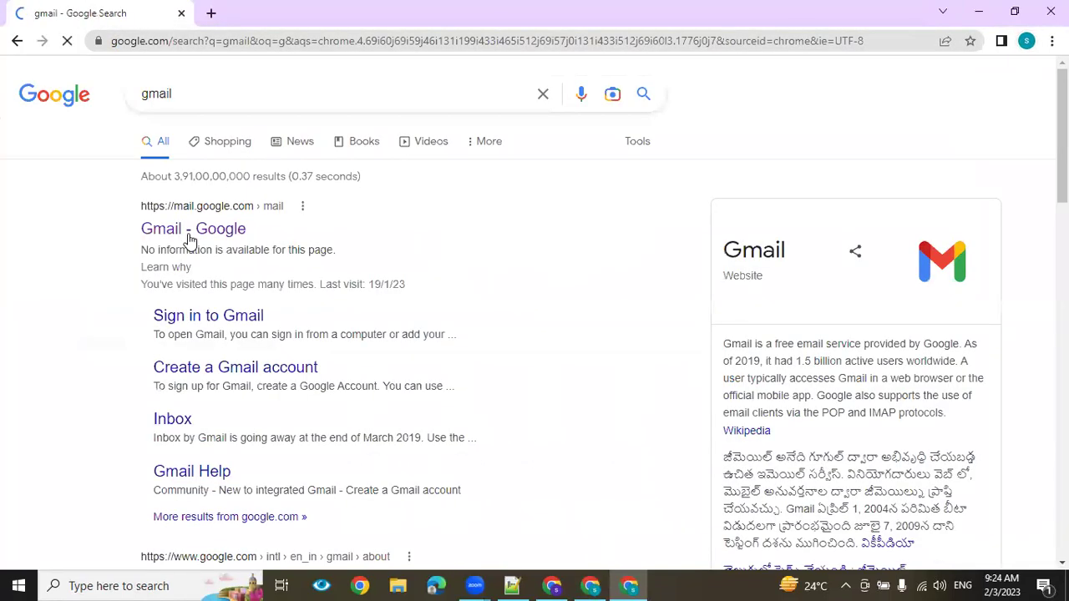
pyautogui.click(193, 234)
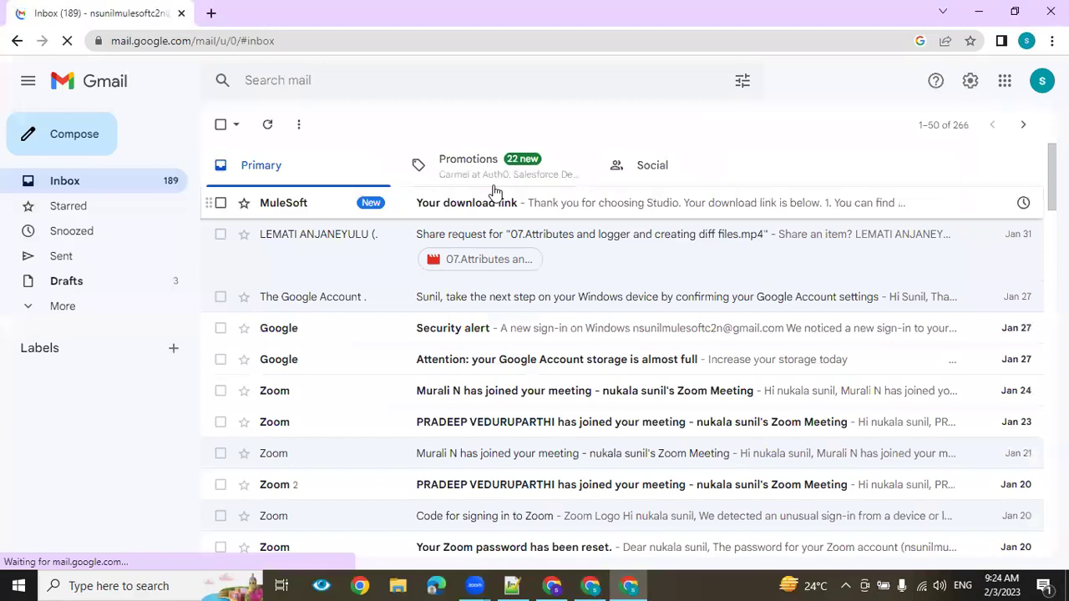
pyautogui.click(485, 205)
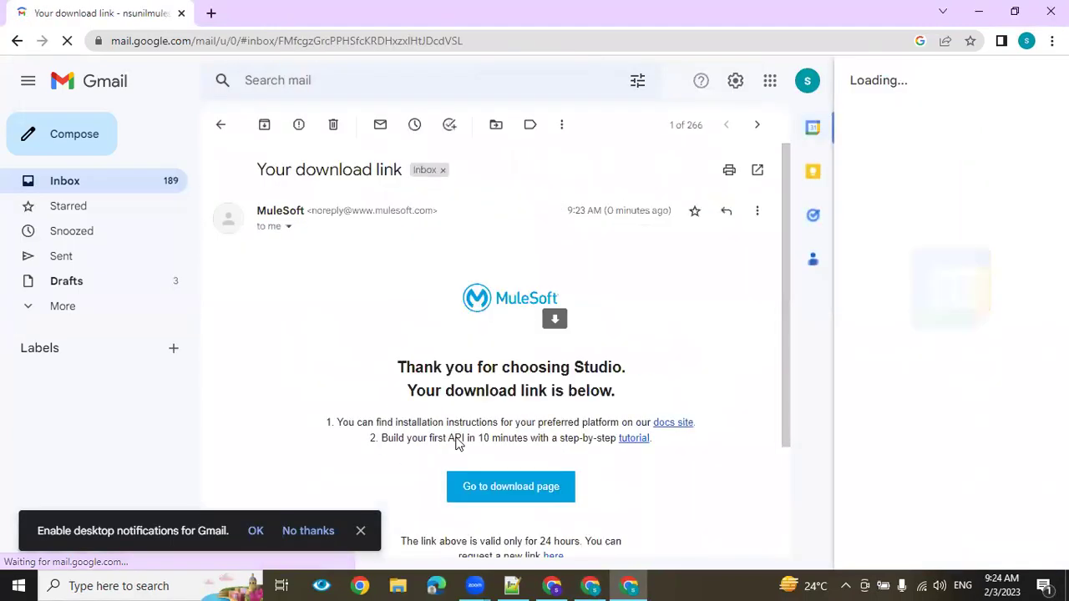
pyautogui.scroll(-2, 442, 410)
pyautogui.click(502, 334)
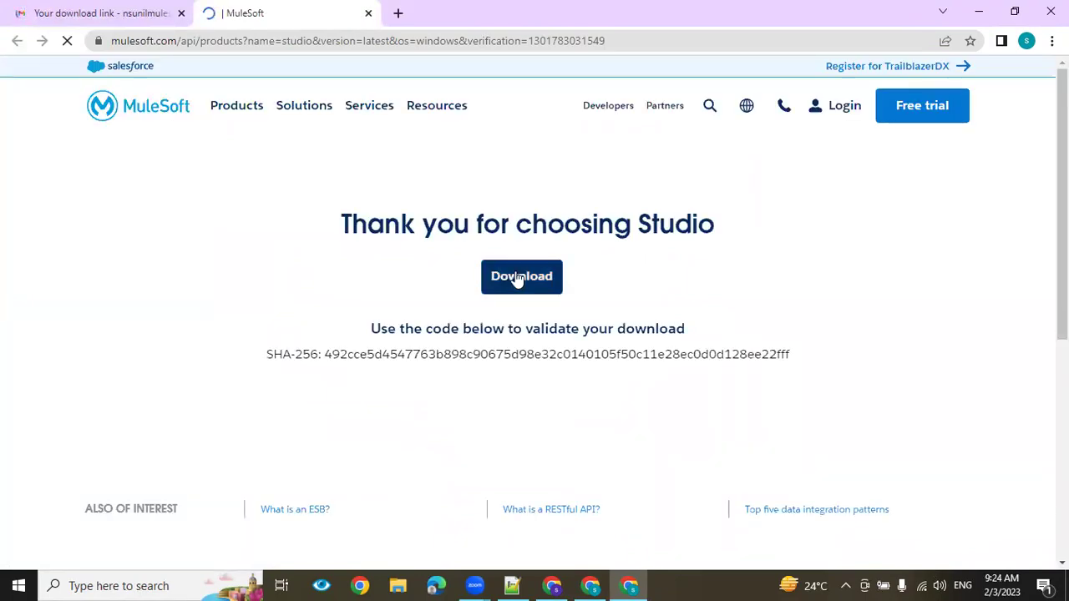
# Start the AnypointStudio-7.14.0-win64.zip download, view it on Chrome's downloads page, and return to the notes
pyautogui.click(521, 280)
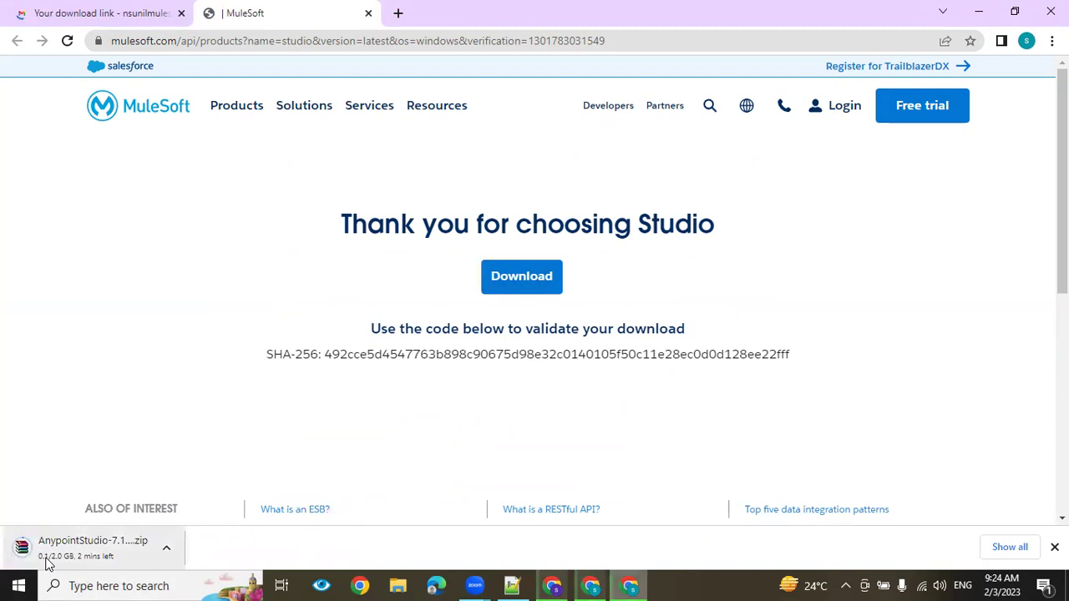
pyautogui.rightClick(104, 554)
pyautogui.click(104, 554)
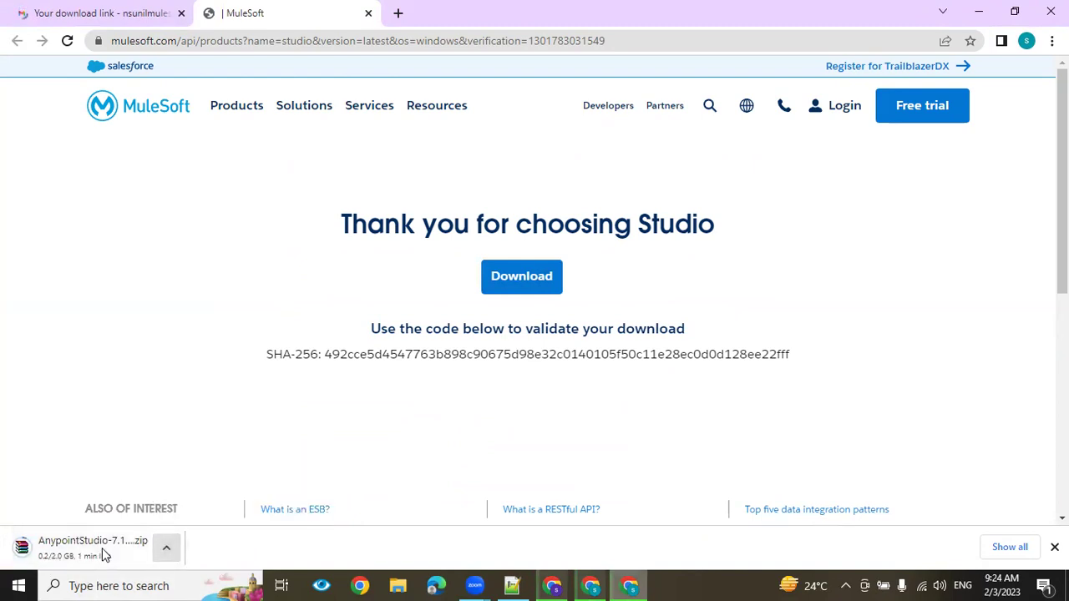
pyautogui.click(1008, 547)
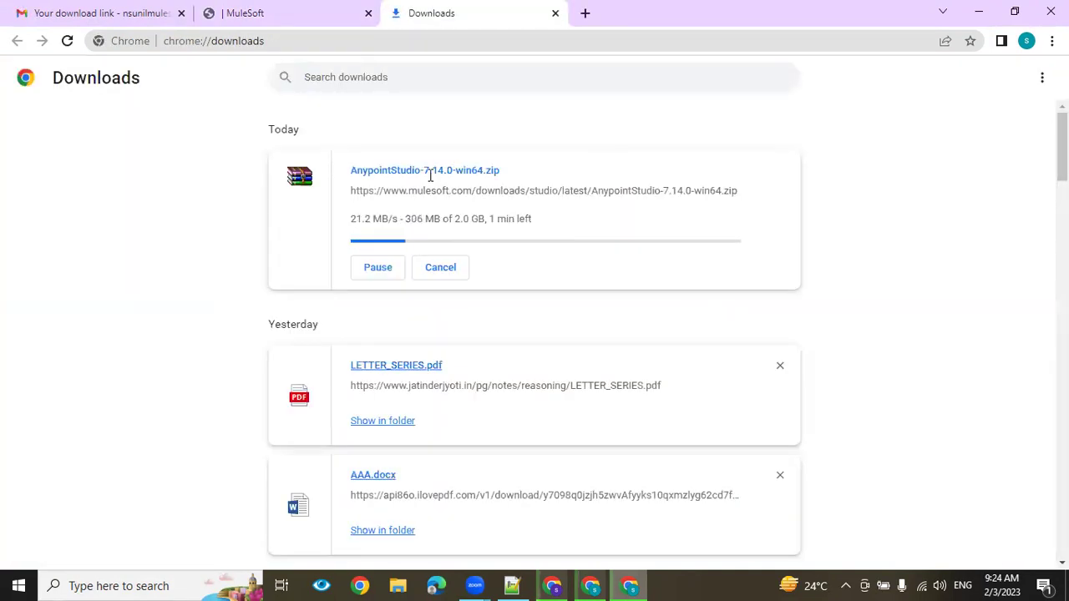
pyautogui.click(512, 586)
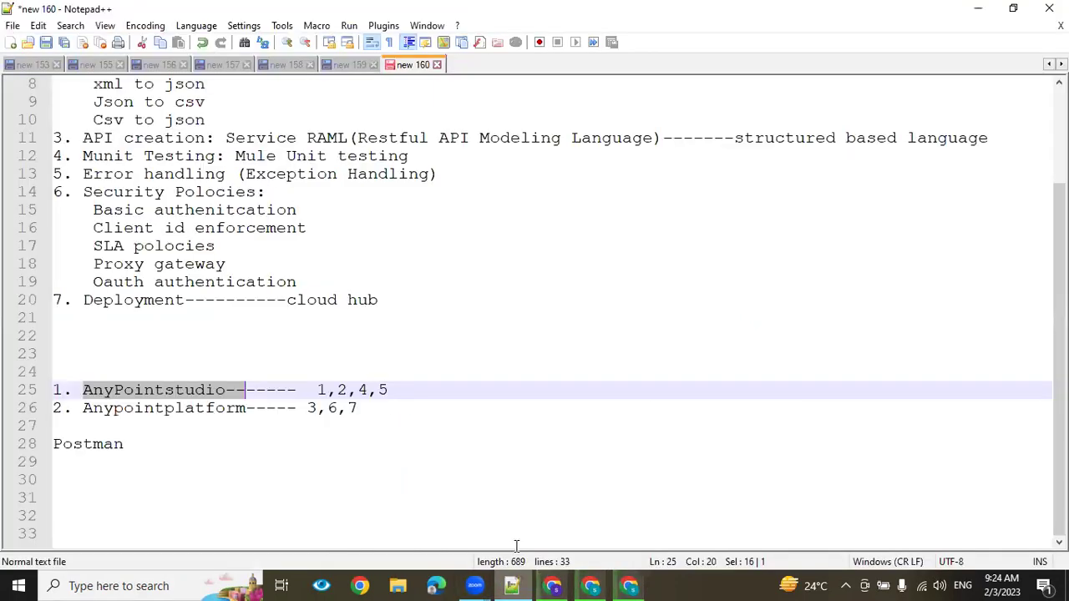
# Append '------------7.14.0' to the AnyPointstudio entry on line 25
pyautogui.click(427, 390)
pyautogui.write('--------')
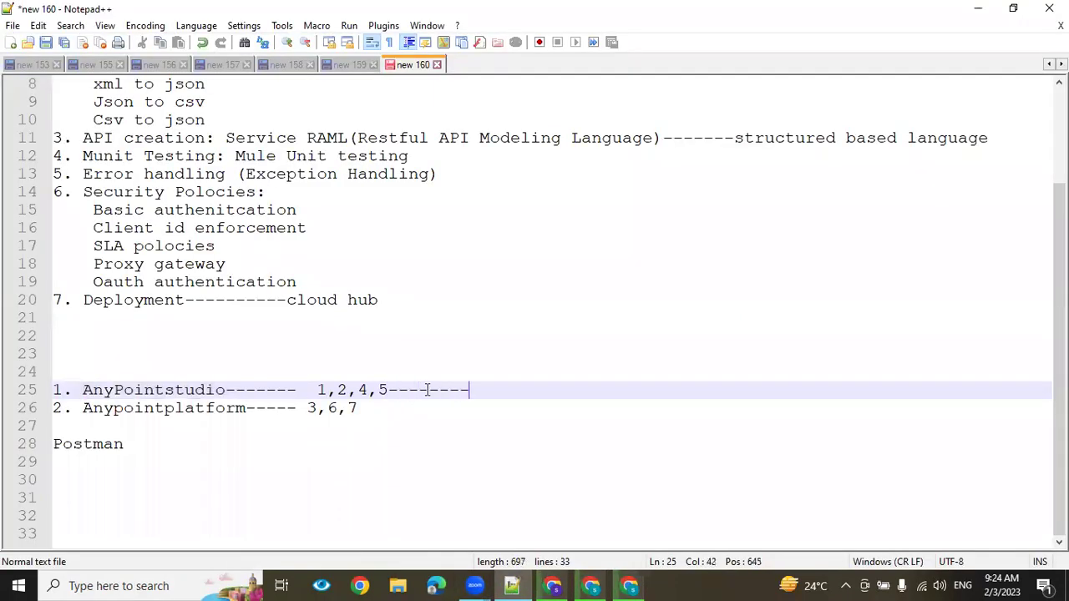
pyautogui.write('----7.14.0')
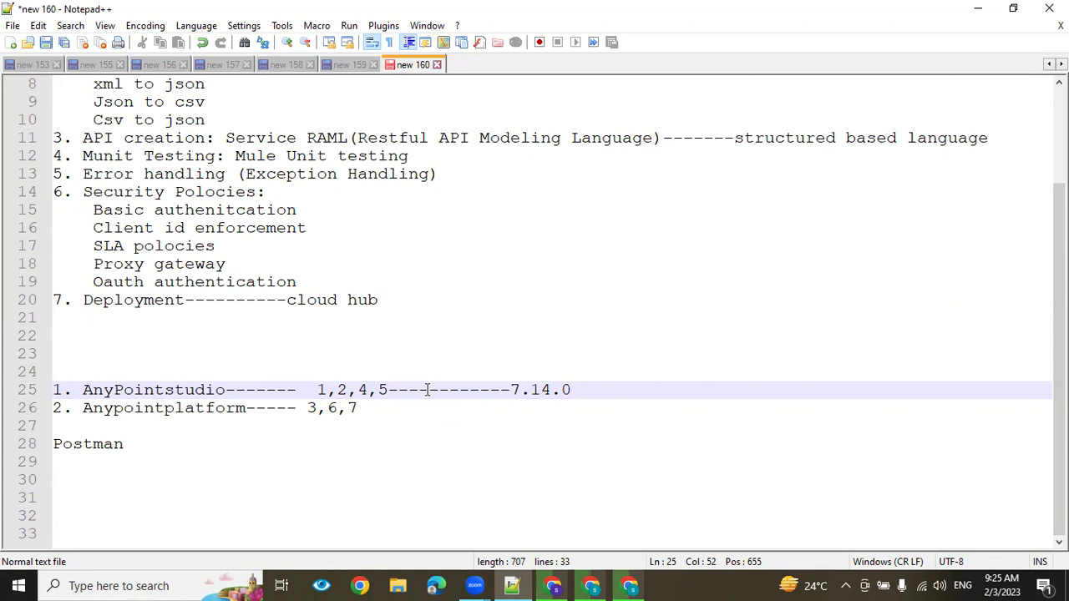
pyautogui.click(517, 390)
pyautogui.moveTo(518, 390); pyautogui.dragTo(607, 391)
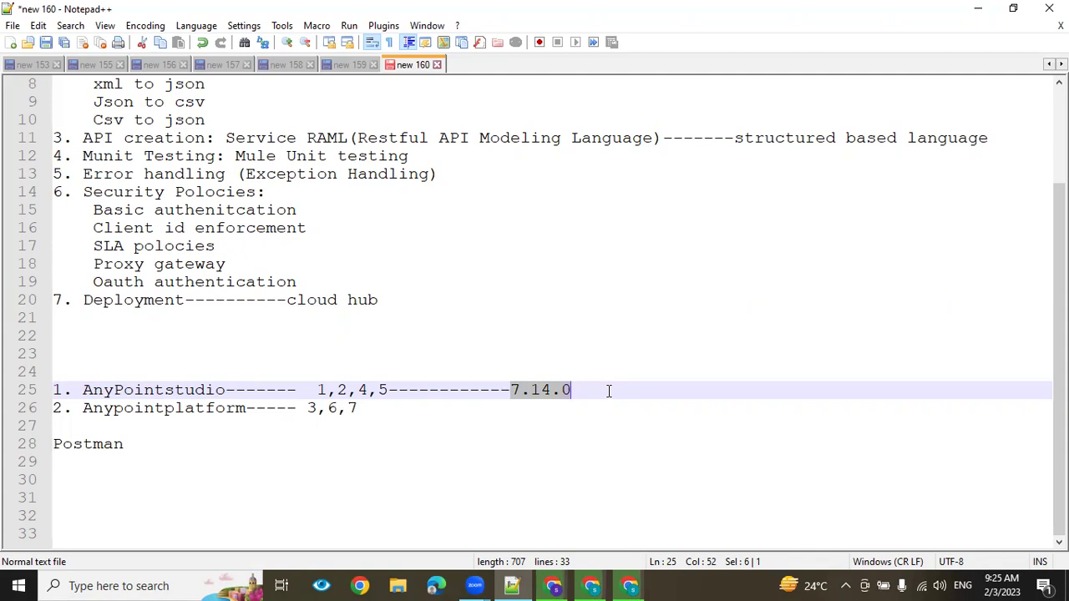
# Add dashes to the end of line 26 and append '-----4.4' to line 25
pyautogui.click(390, 409)
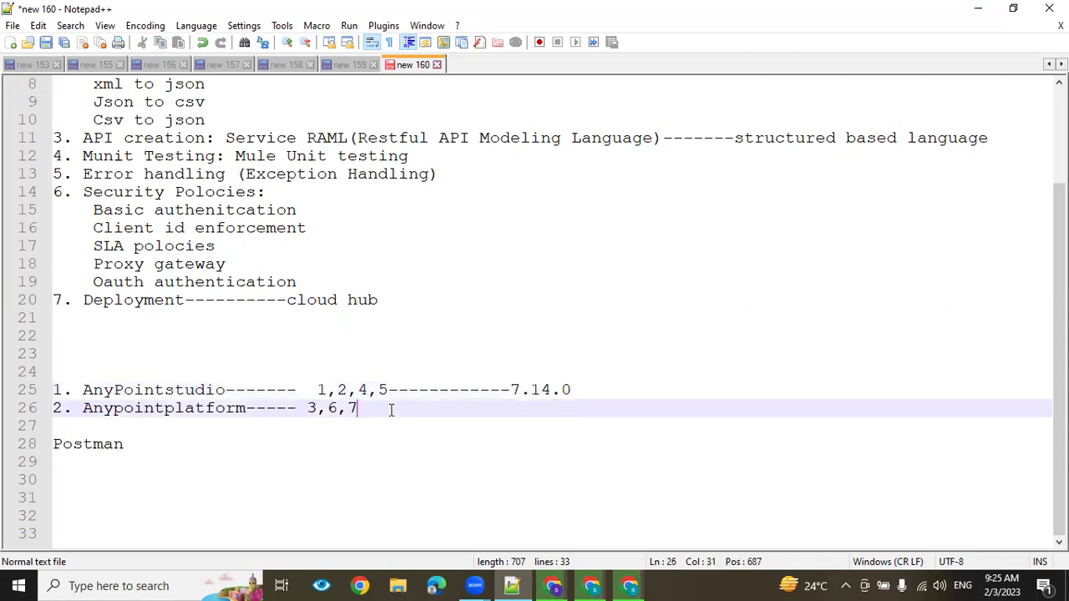
pyautogui.write('----------')
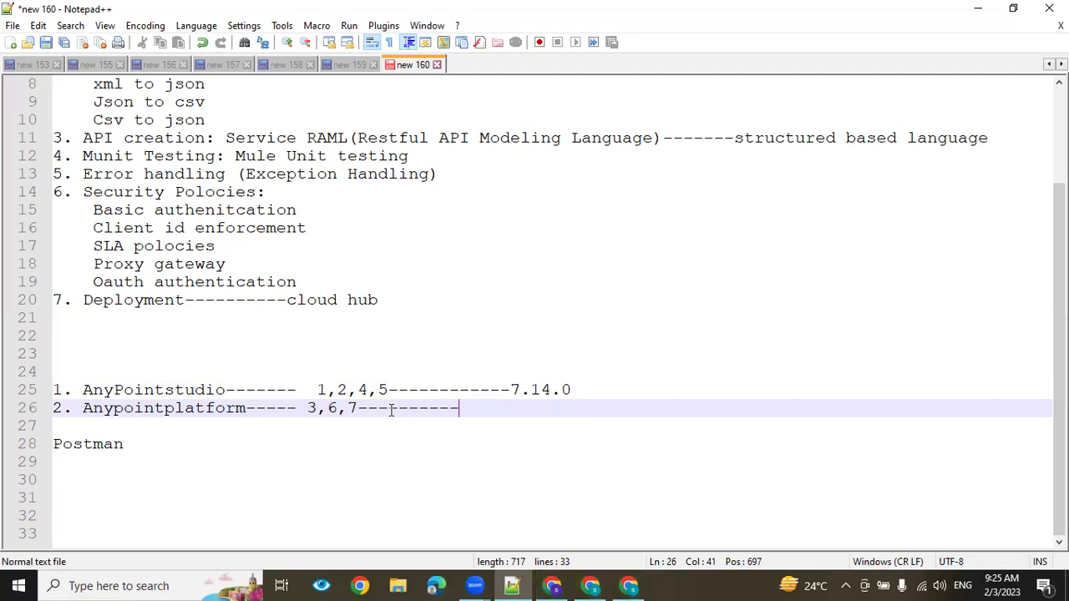
pyautogui.click(610, 391)
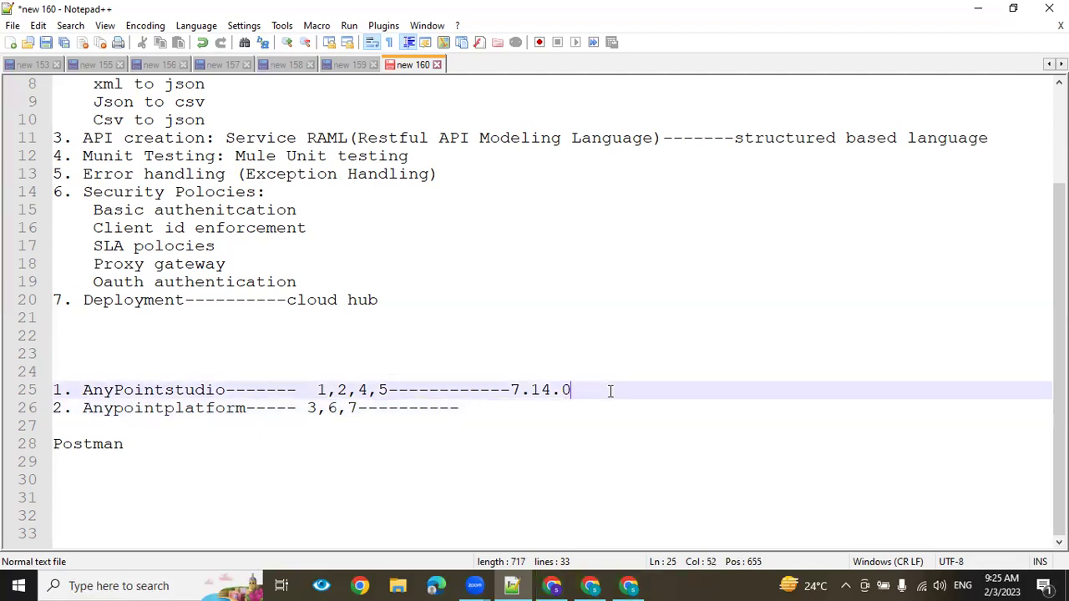
pyautogui.write('------')
pyautogui.write('4.4')
pyautogui.moveTo(623, 390); pyautogui.dragTo(663, 390)
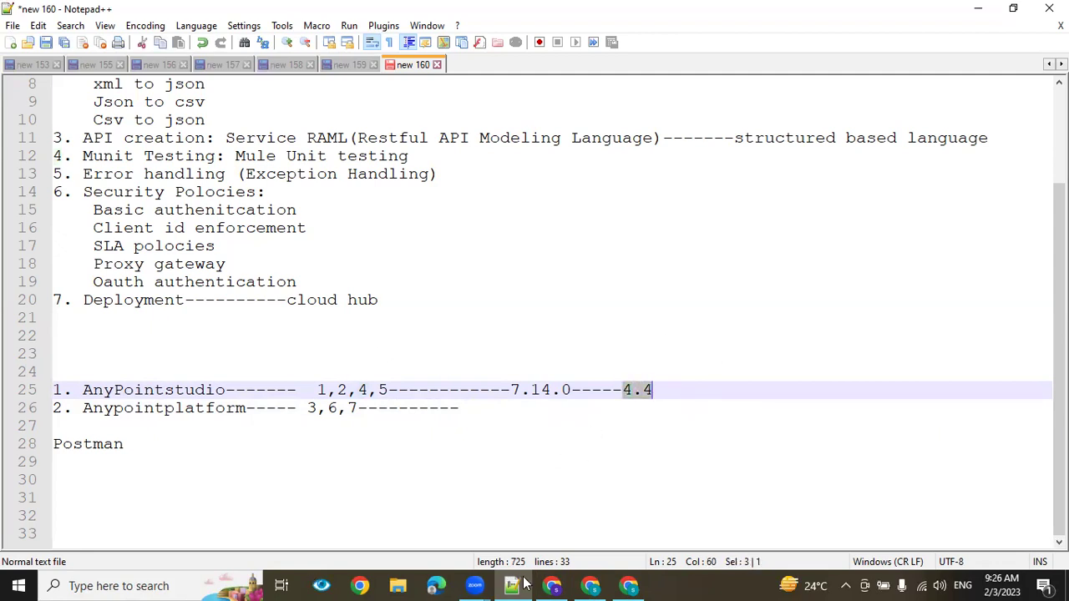
pyautogui.click(631, 586)
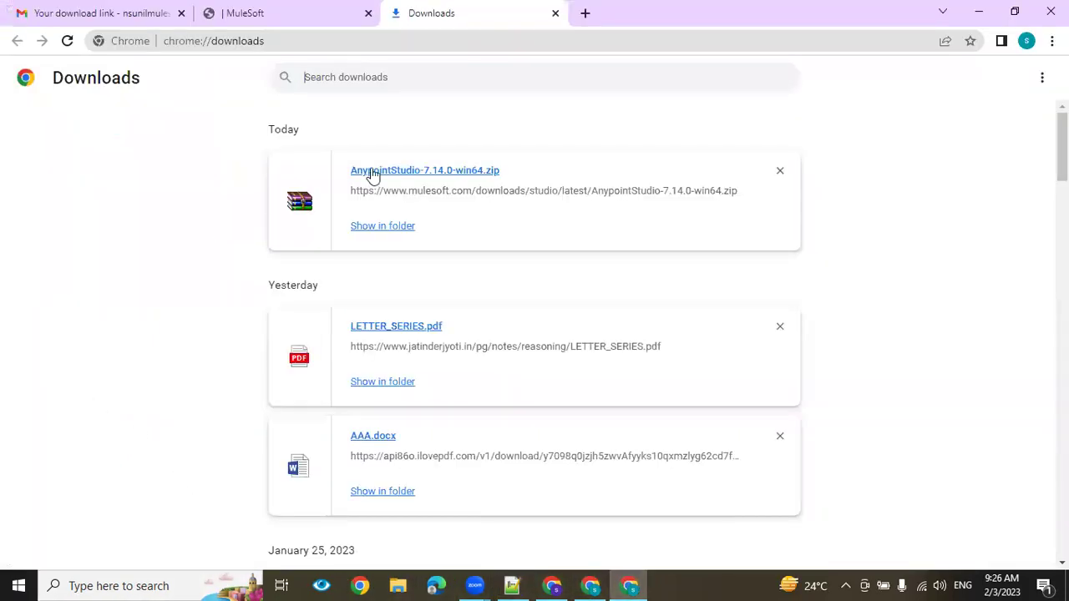
# Show the AnypointStudio-7.14.0-win64 zip in the Downloads folder, cancelling an accidental rename
pyautogui.click(377, 225)
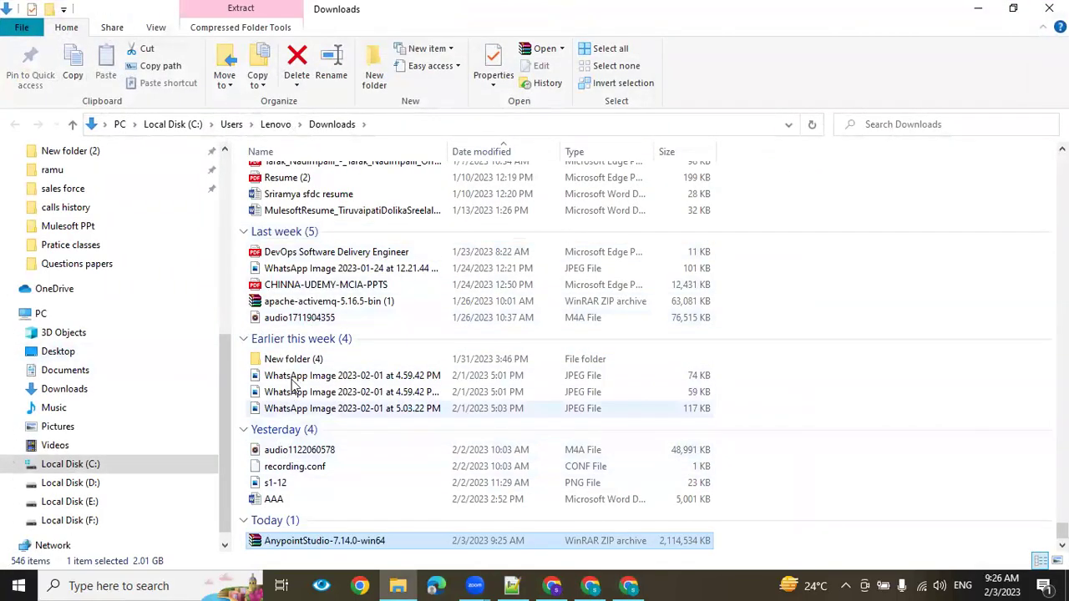
pyautogui.scroll(-1, 294, 385)
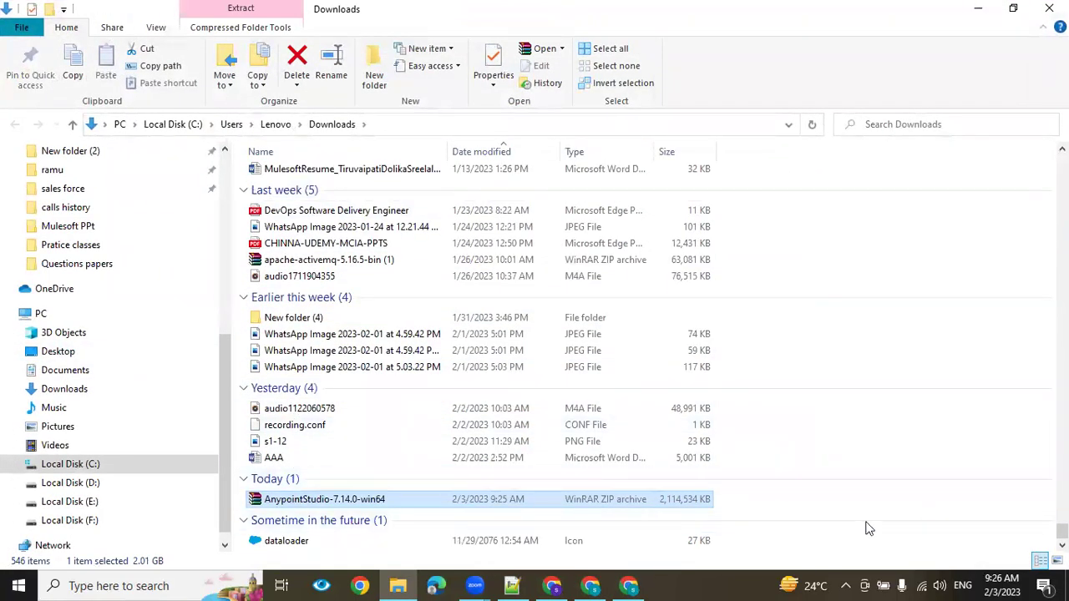
pyautogui.click(280, 501)
pyautogui.press('BackSpace')
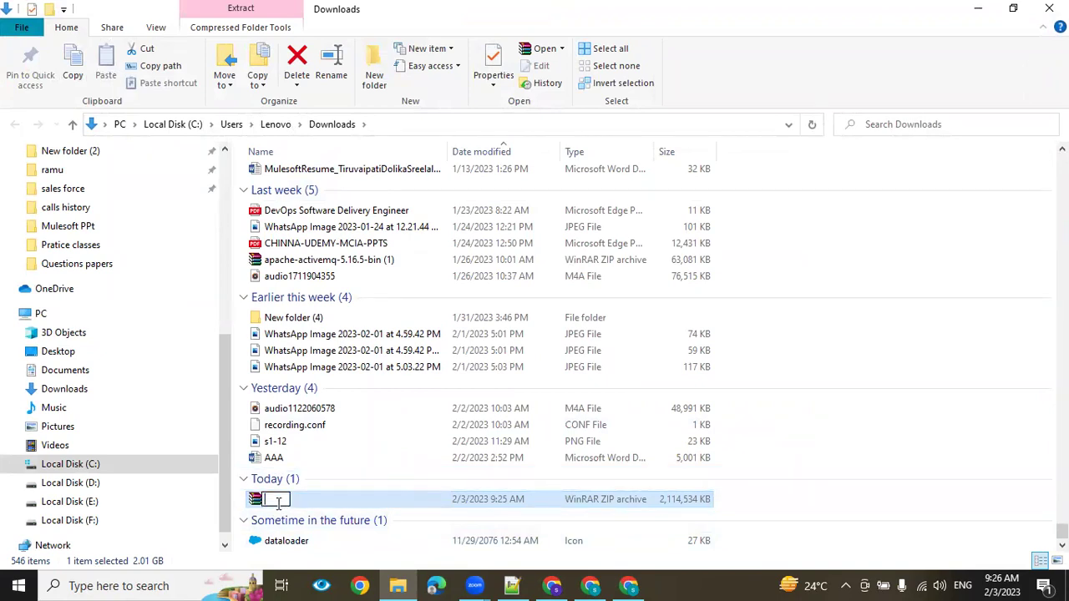
pyautogui.click(883, 510)
pyautogui.click(276, 501)
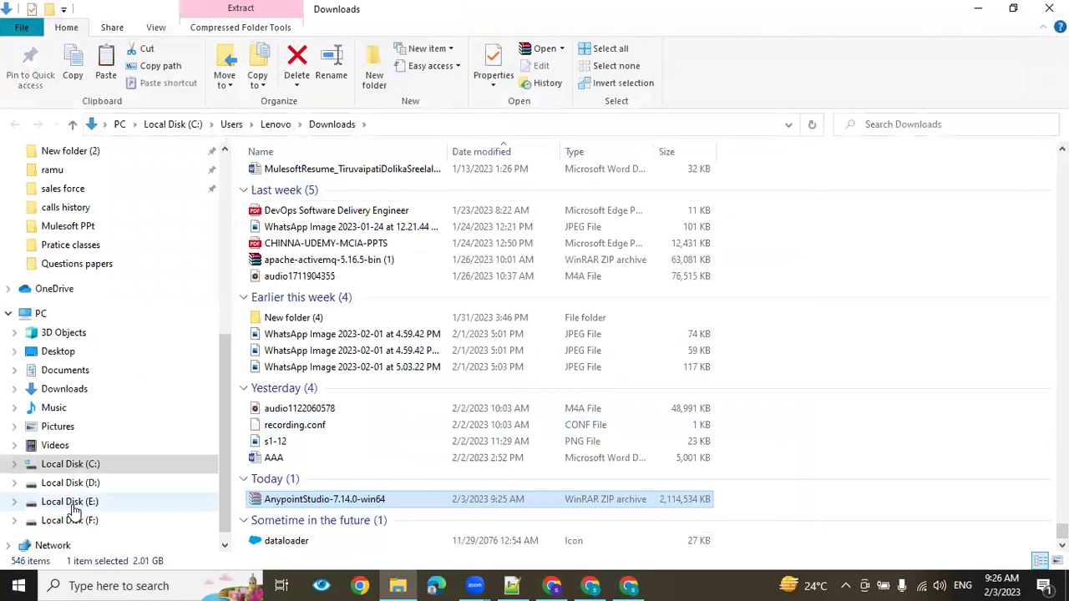
# Open Local Disk (E:), briefly going back to Downloads and forward again
pyautogui.click(73, 505)
pyautogui.click(269, 409)
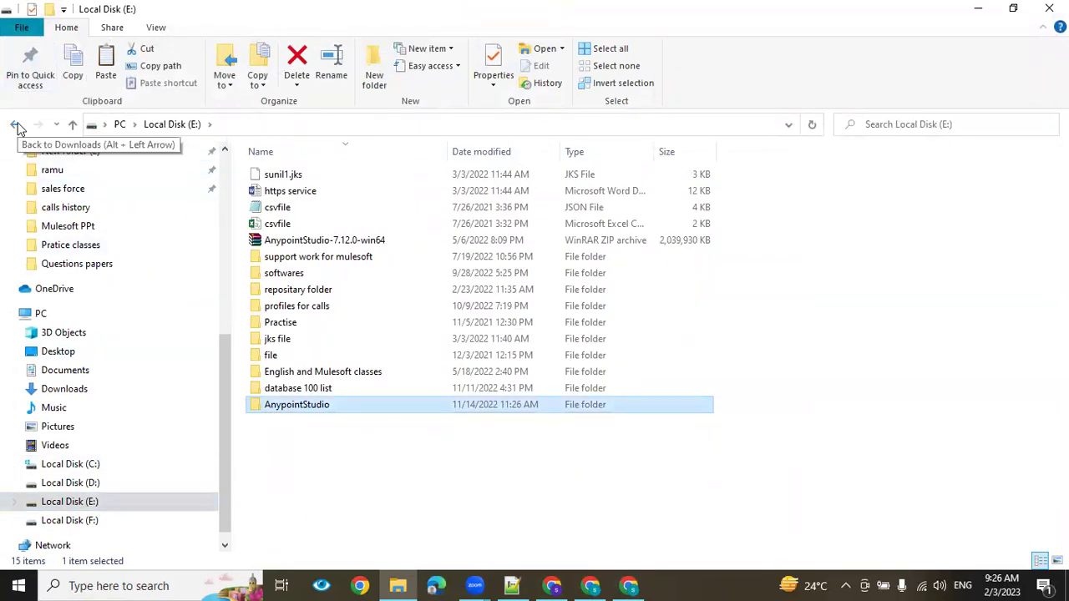
pyautogui.click(17, 125)
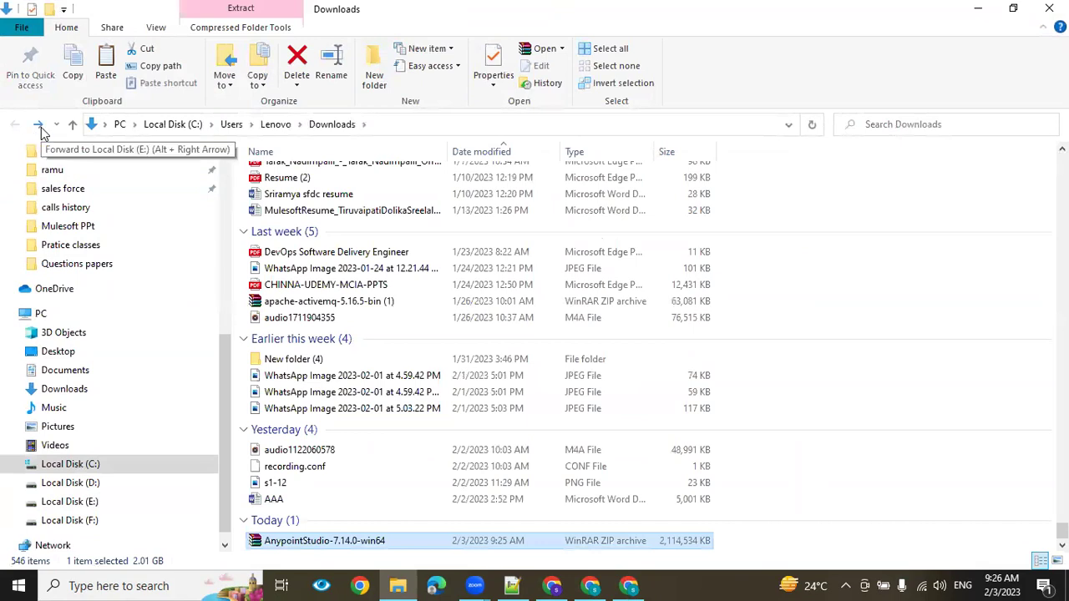
pyautogui.click(39, 125)
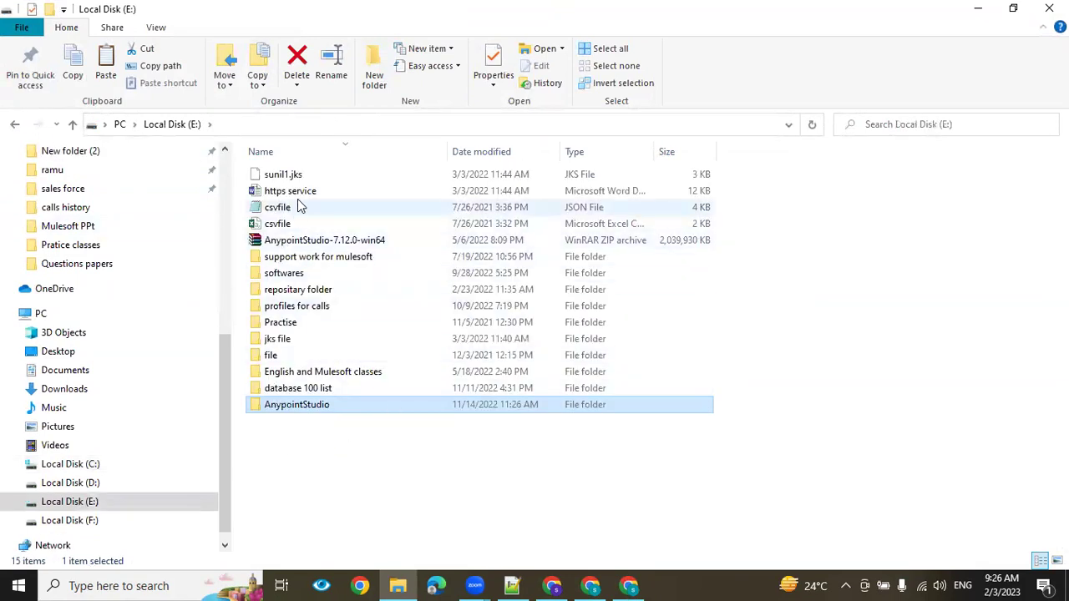
# Open E:\softwares and paste the AnypointStudio-7.14.0-win64 zip there (2,114,534 KB)
pyautogui.doubleClick(280, 273)
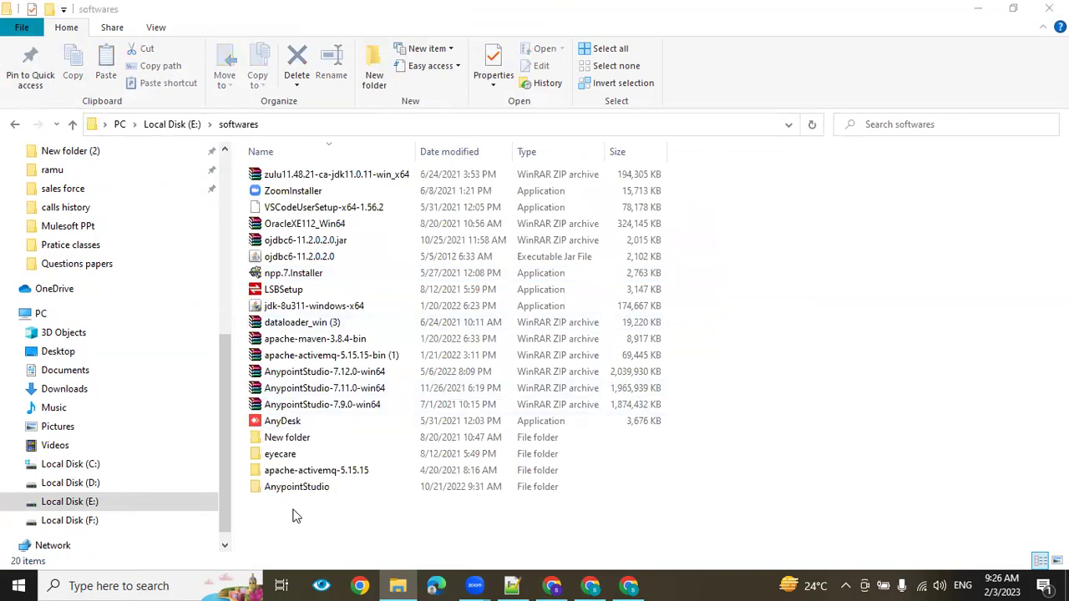
pyautogui.hotkey('ctrl', 'v')
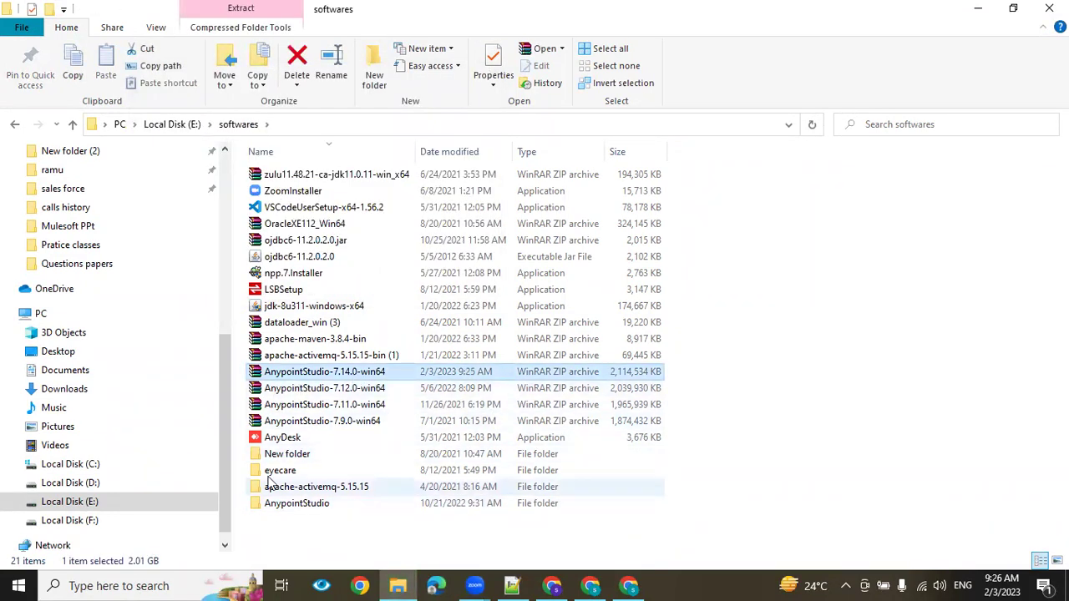
pyautogui.click(276, 503)
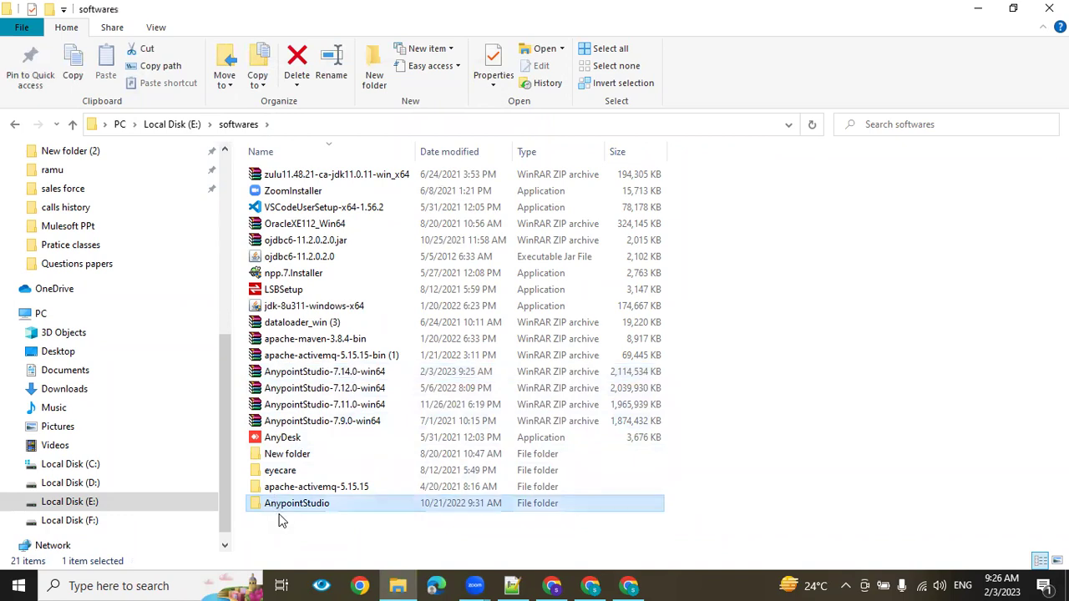
# Permanently delete the old AnypointStudio folder from E:\softwares using Shift+Delete and confirm
pyautogui.rightClick(349, 373)
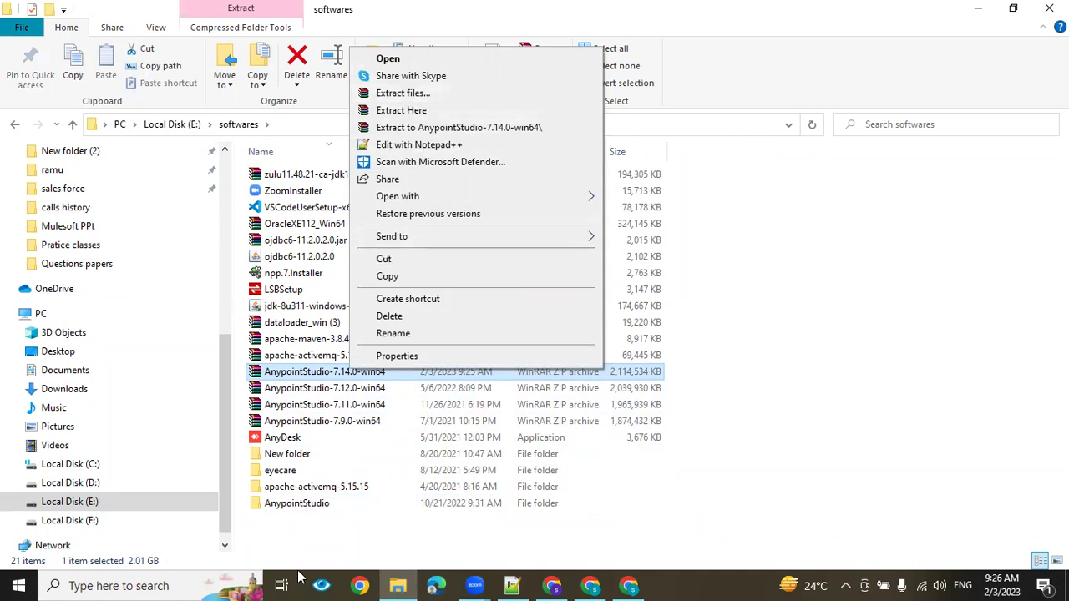
pyautogui.click(288, 534)
pyautogui.click(287, 504)
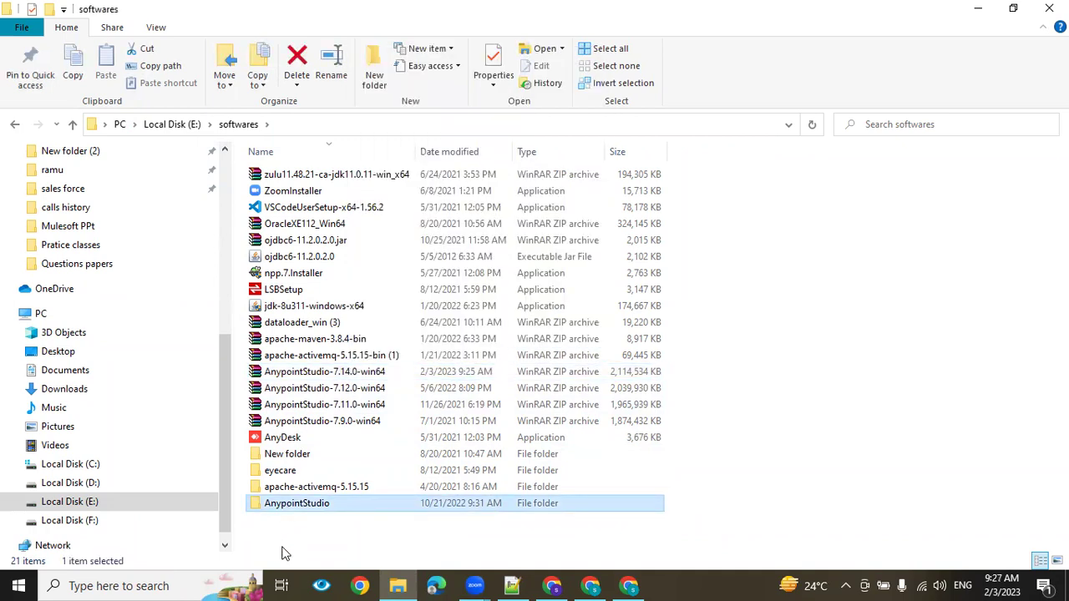
pyautogui.hotkey('shift', 'Delete')
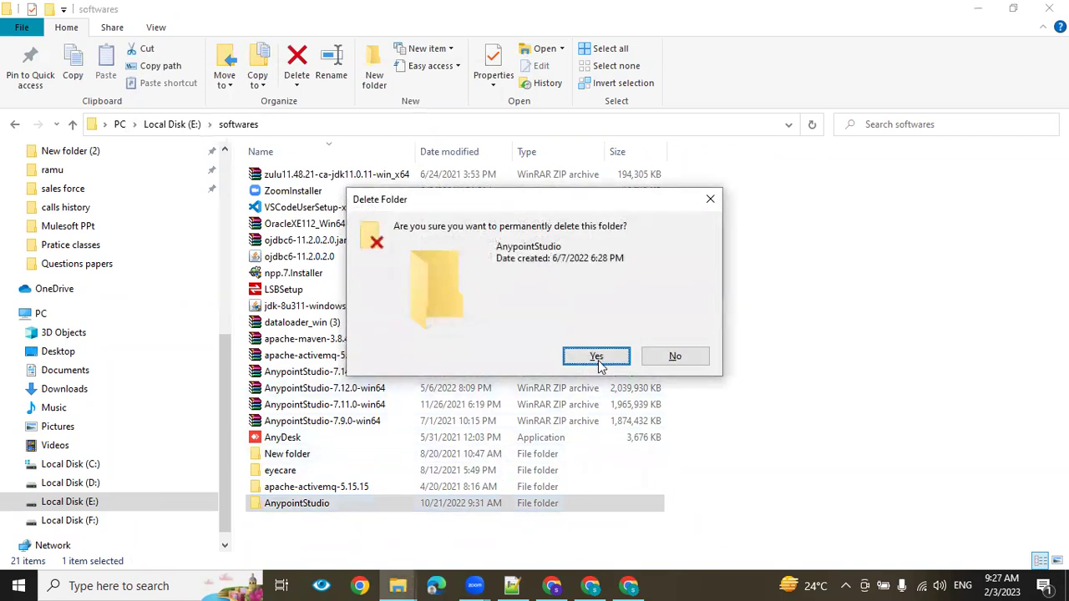
pyautogui.click(596, 357)
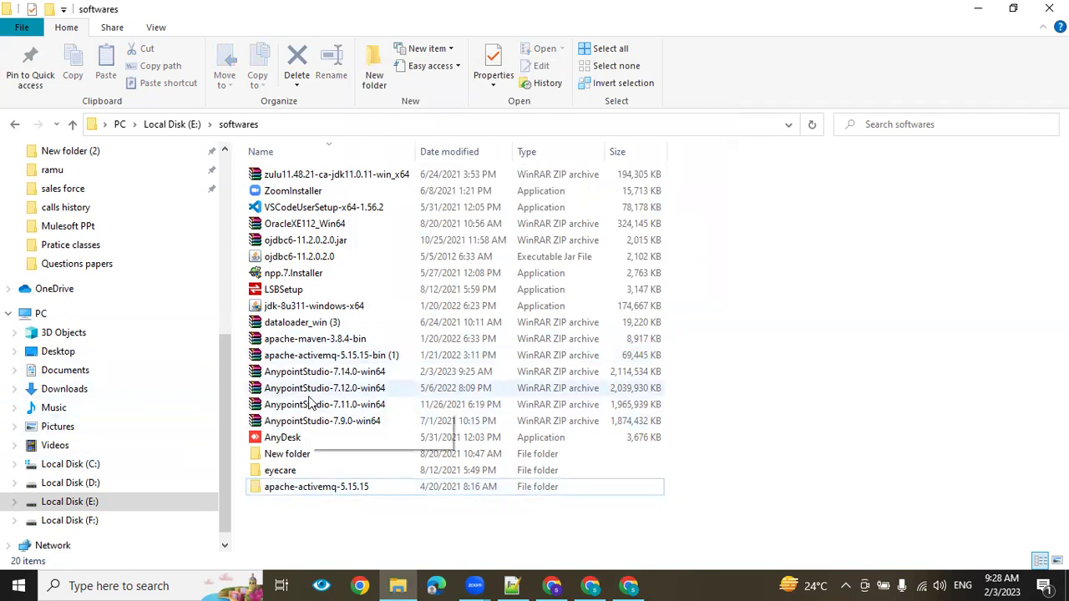
# Extract AnypointStudio-7.14.0-win64.zip here, into a fresh AnypointStudio folder
pyautogui.rightClick(310, 374)
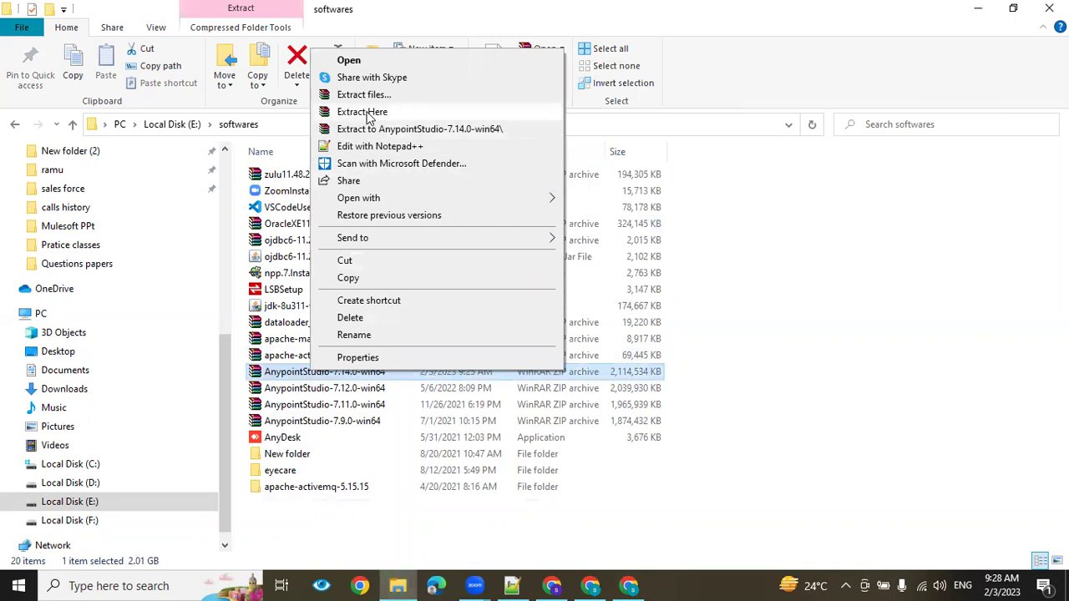
pyautogui.click(362, 112)
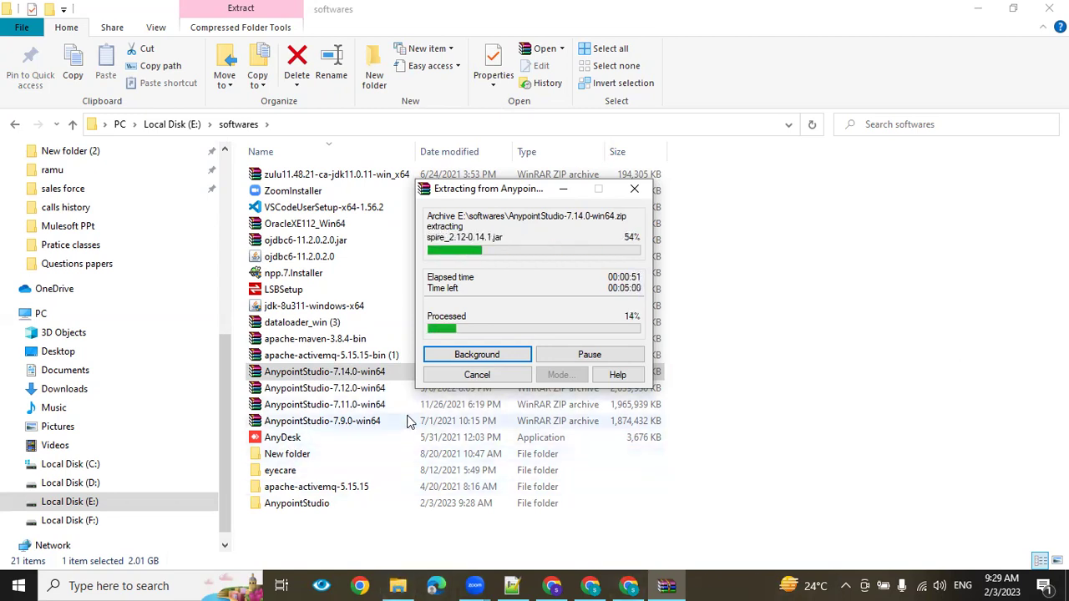
# Return to Local Disk (E:), open the AnypointStudio folder and launch the Anypoint Studio application
pyautogui.click(15, 132)
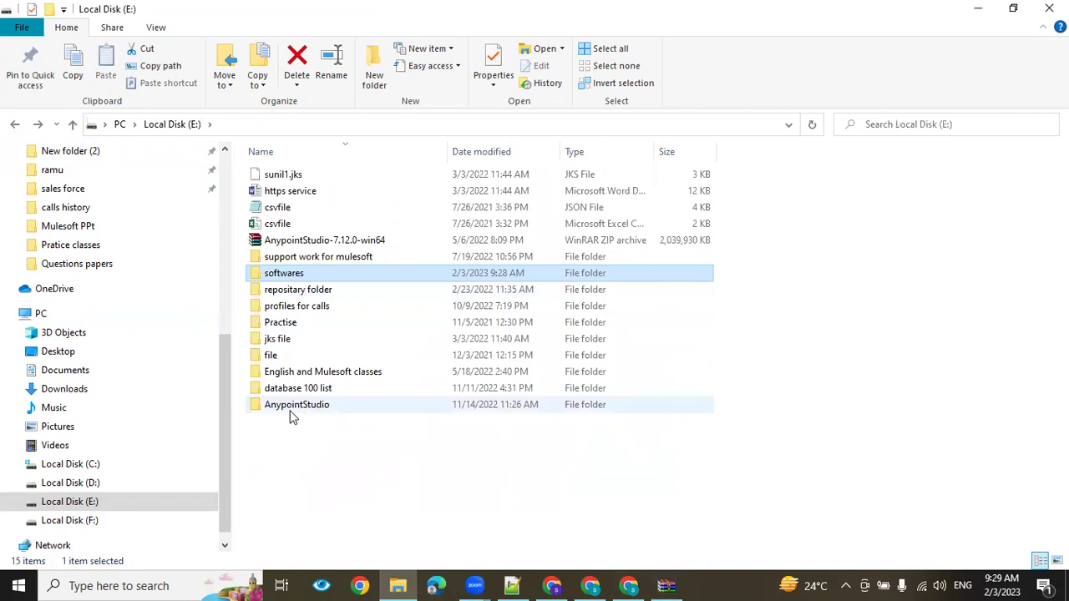
pyautogui.doubleClick(292, 409)
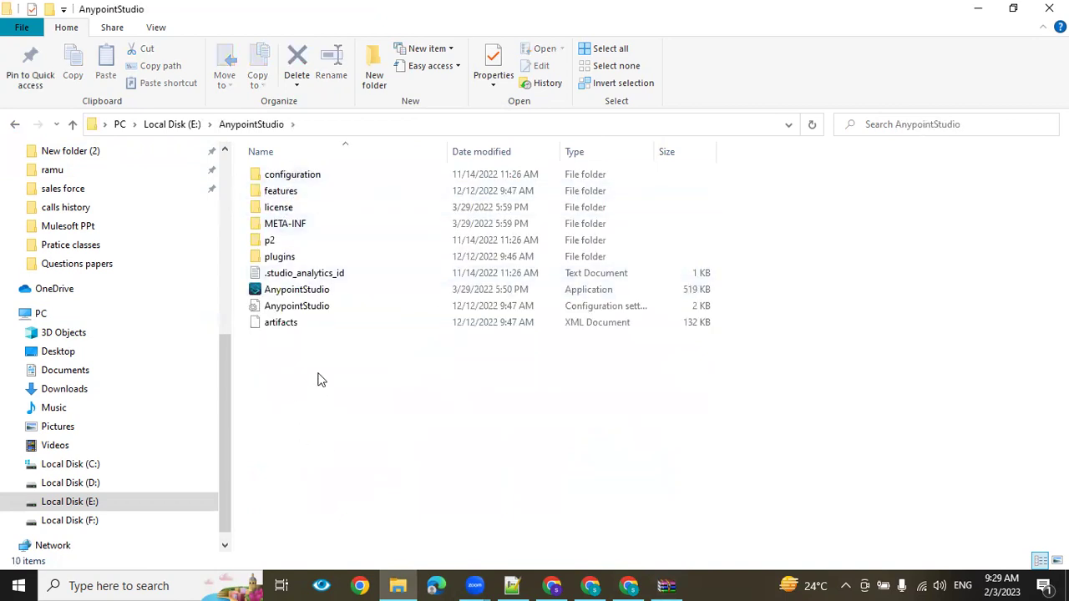
pyautogui.doubleClick(294, 293)
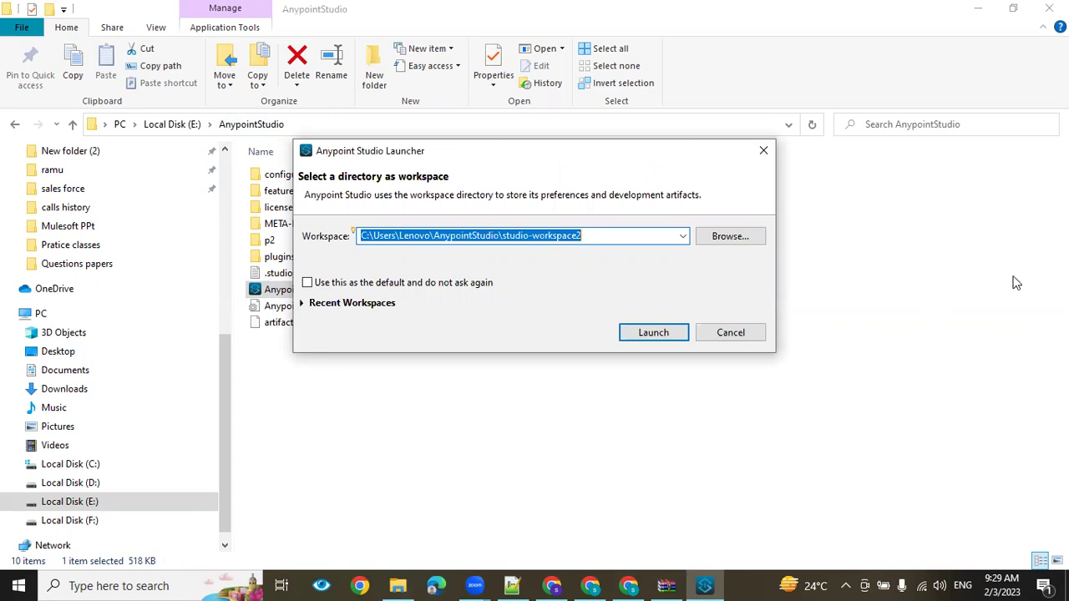
# Launch Studio with the suggested studio-workspace2 workspace, then check the extraction progress
pyautogui.click(606, 236)
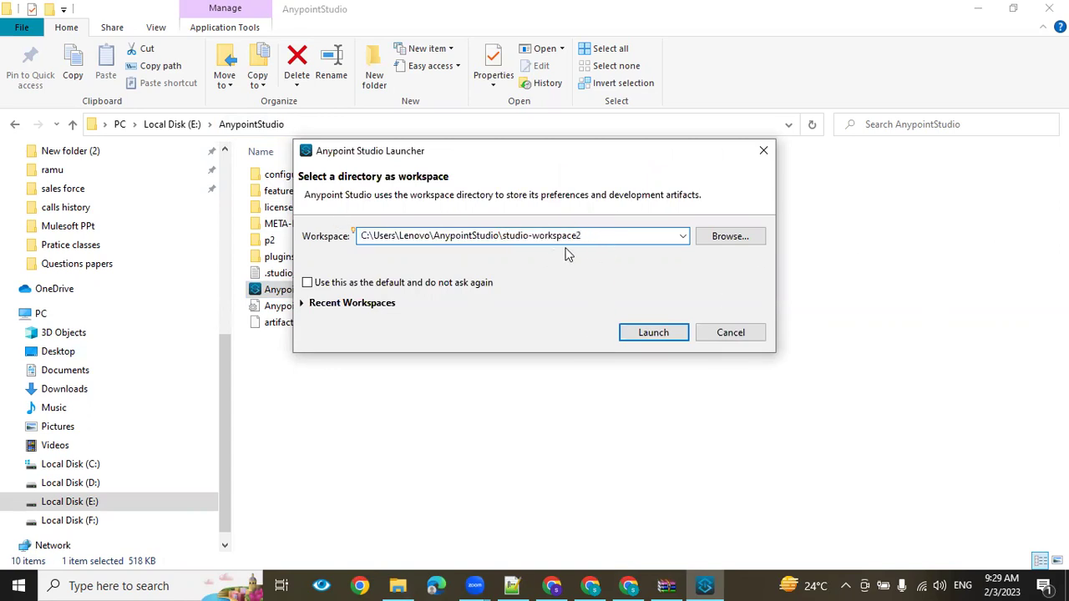
pyautogui.click(654, 334)
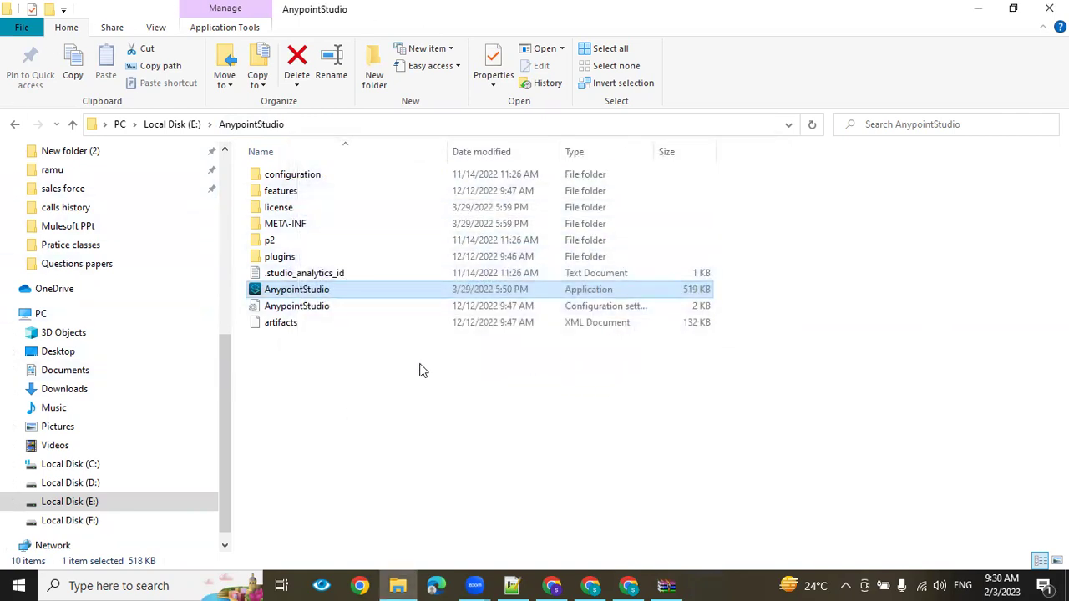
pyautogui.click(666, 585)
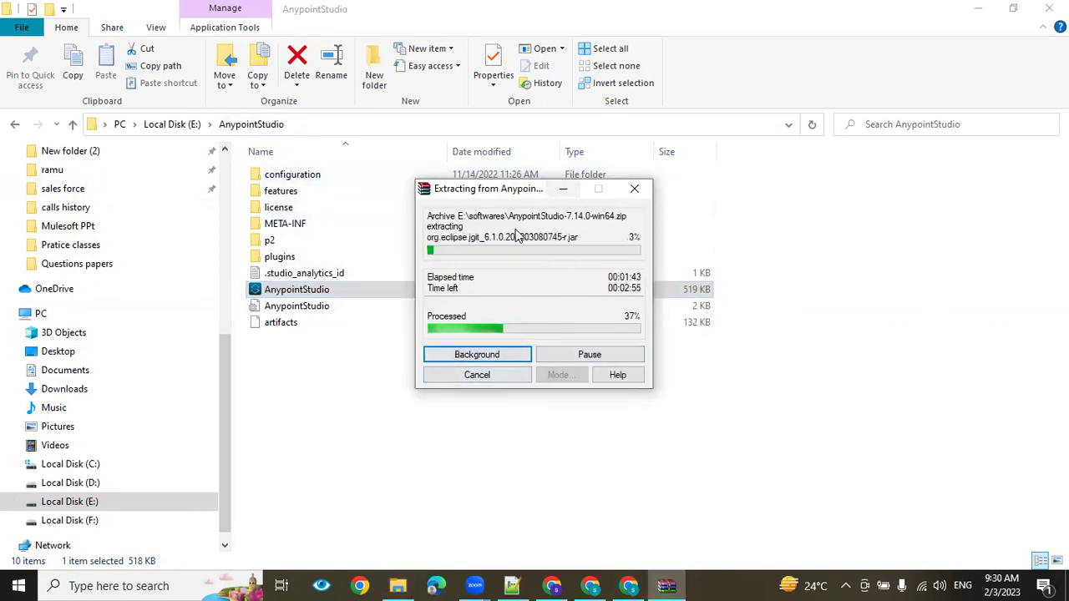
# Hide the WinRAR progress, relaunch Anypoint Studio, and switch between WinRAR and the Studio splash screen
pyautogui.click(563, 189)
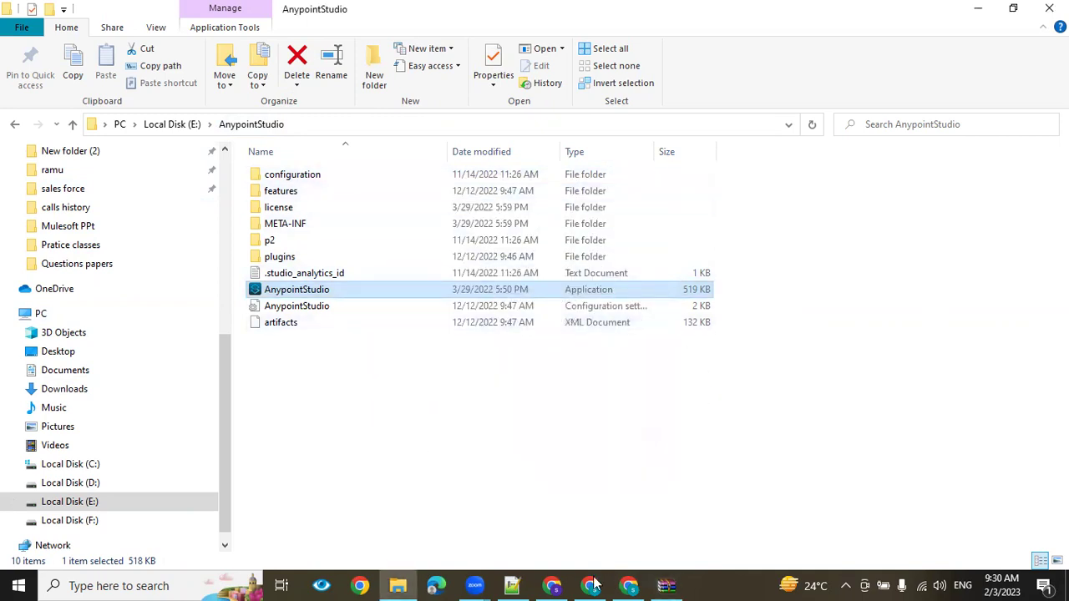
pyautogui.doubleClick(291, 290)
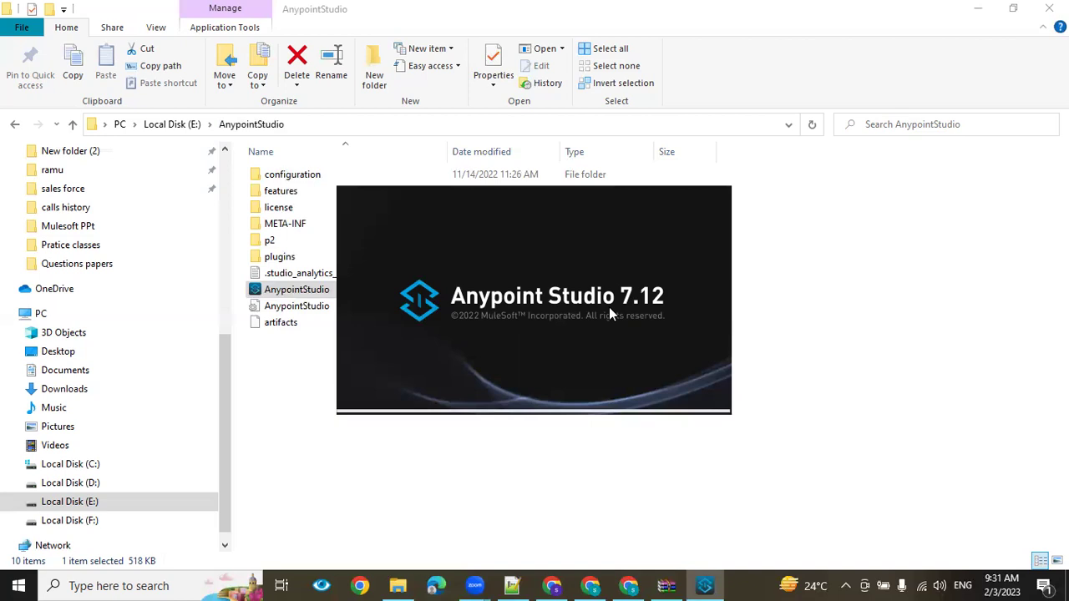
pyautogui.click(666, 585)
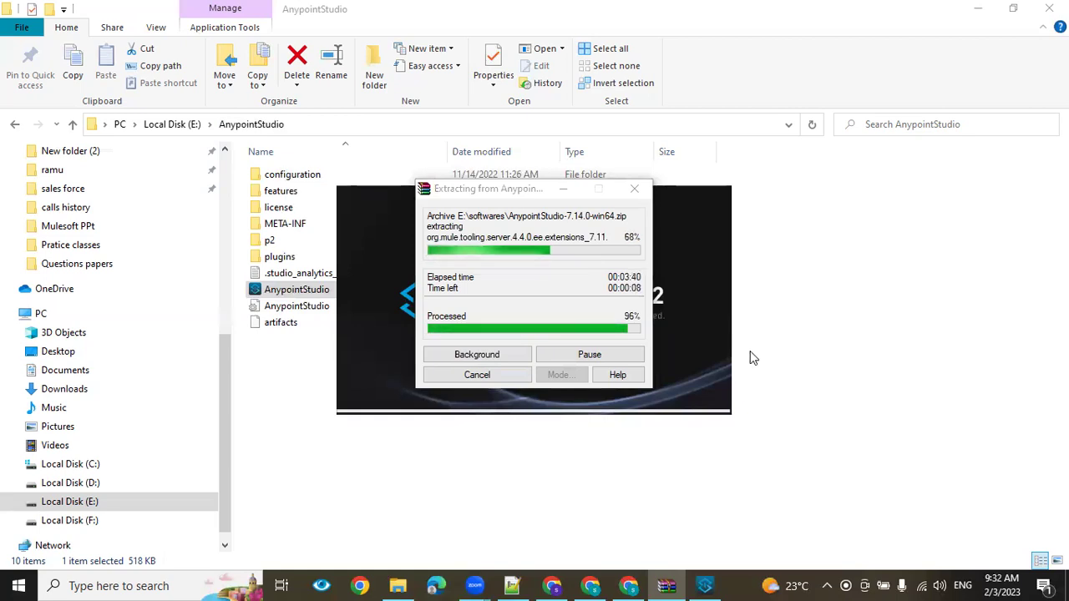
pyautogui.click(781, 318)
pyautogui.click(703, 584)
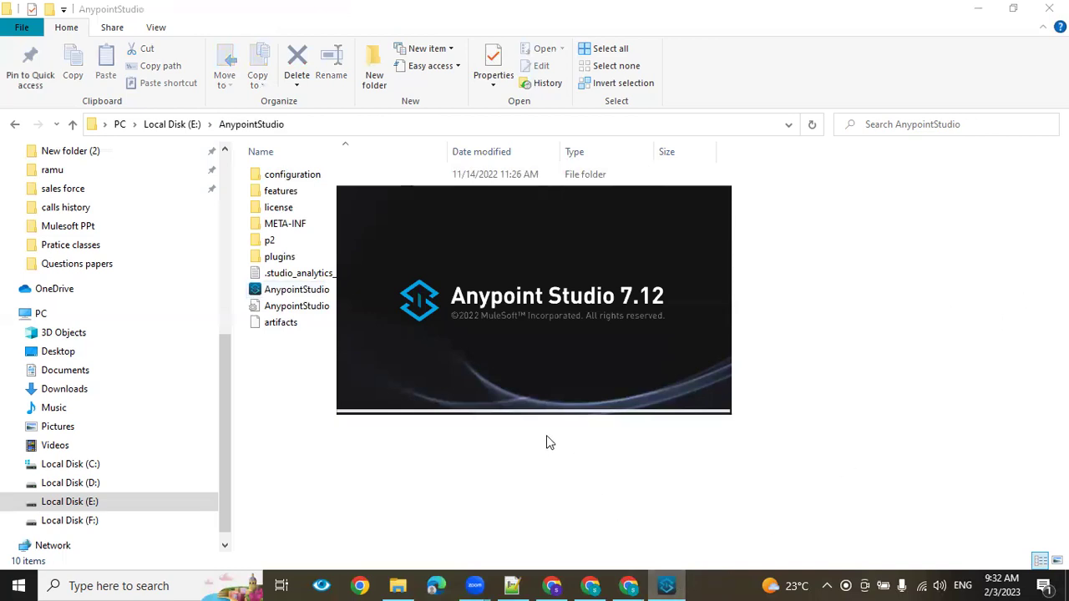
# Bring the Anypoint Studio 7.12 splash screen forward, then show the open Chrome windows
pyautogui.click(664, 584)
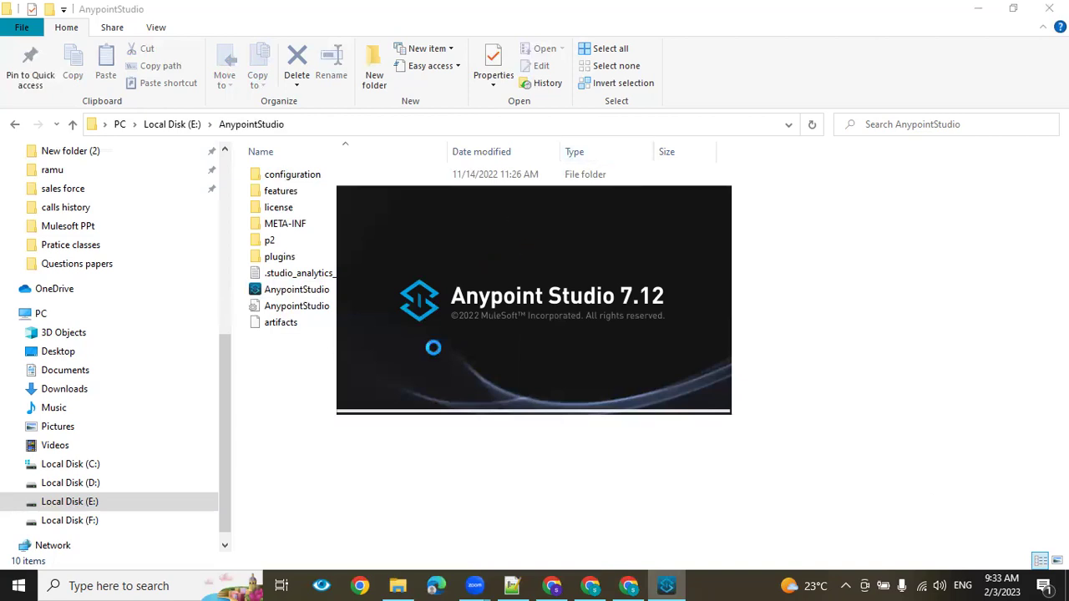
pyautogui.click(623, 584)
# Open mulesoft.com in a new Chrome tab, then minimize both Chrome windows
pyautogui.click(643, 583)
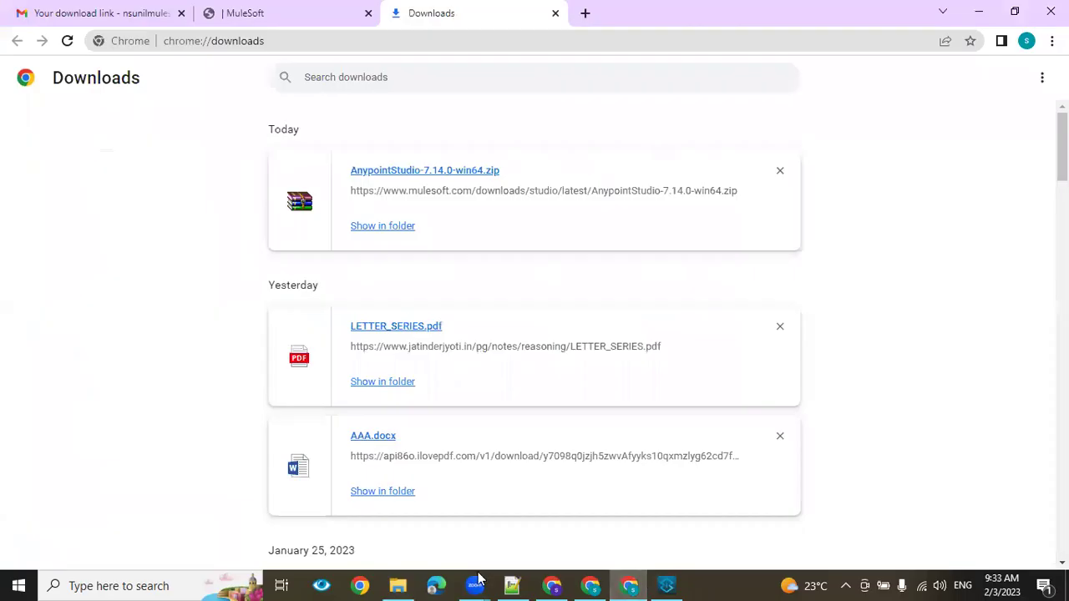
pyautogui.hotkey('ctrl', 't')
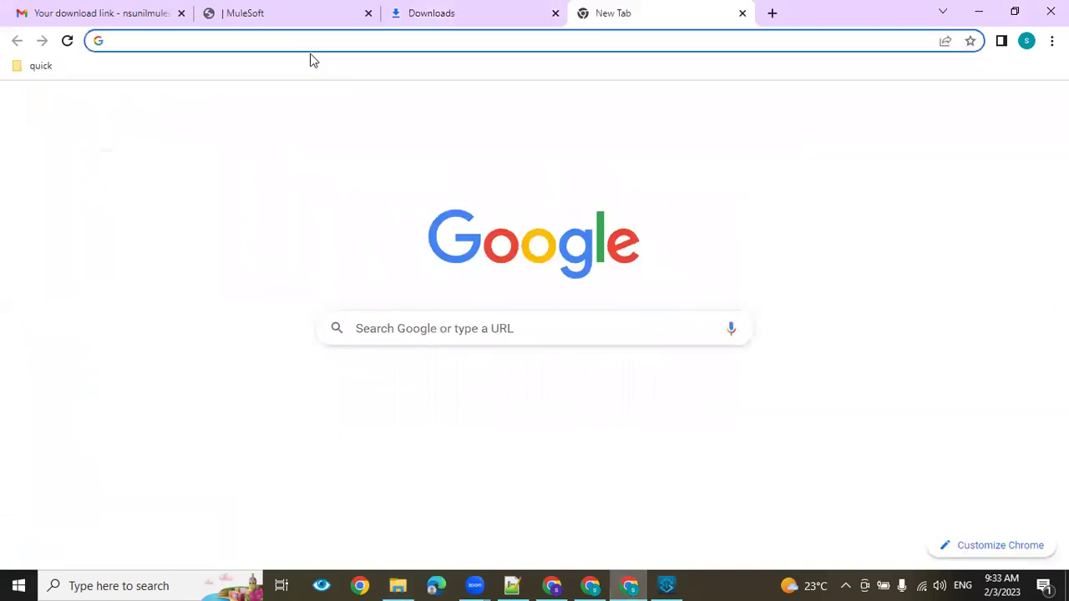
pyautogui.write('mul')
pyautogui.press('Return')
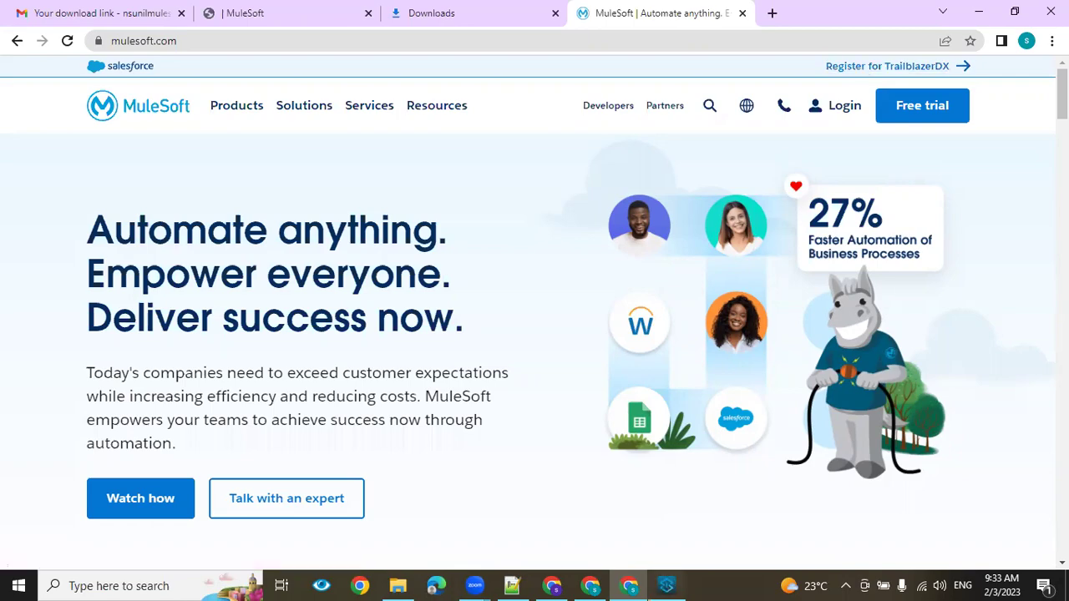
pyautogui.click(979, 13)
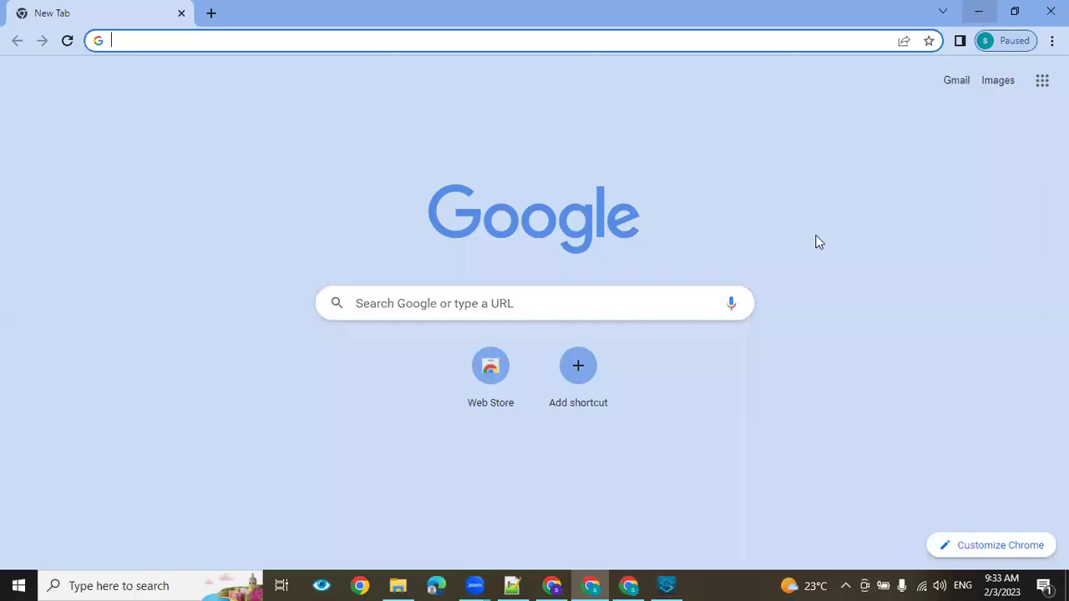
pyautogui.click(979, 15)
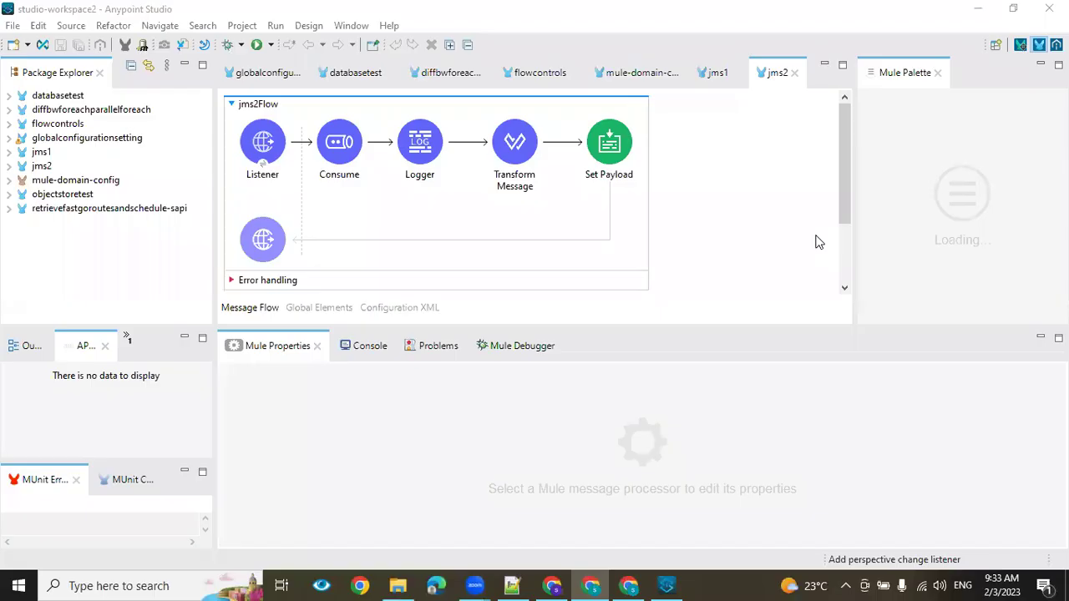
# Clear the desktop, restore Anypoint Studio until the jms2Flow workspace loads, then minimize it
pyautogui.click(980, 13)
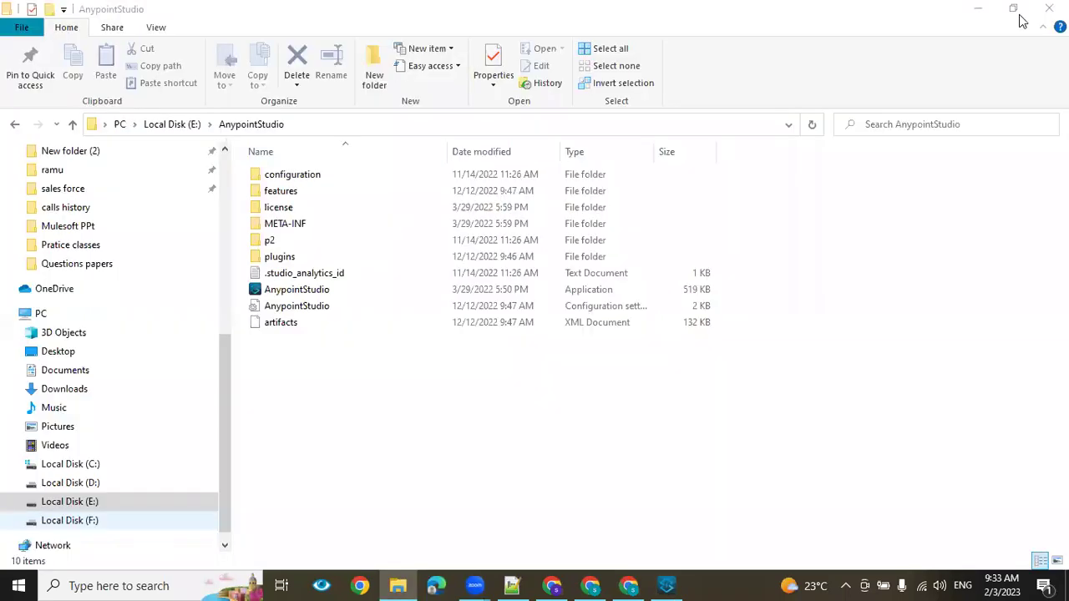
pyautogui.click(981, 11)
pyautogui.click(979, 8)
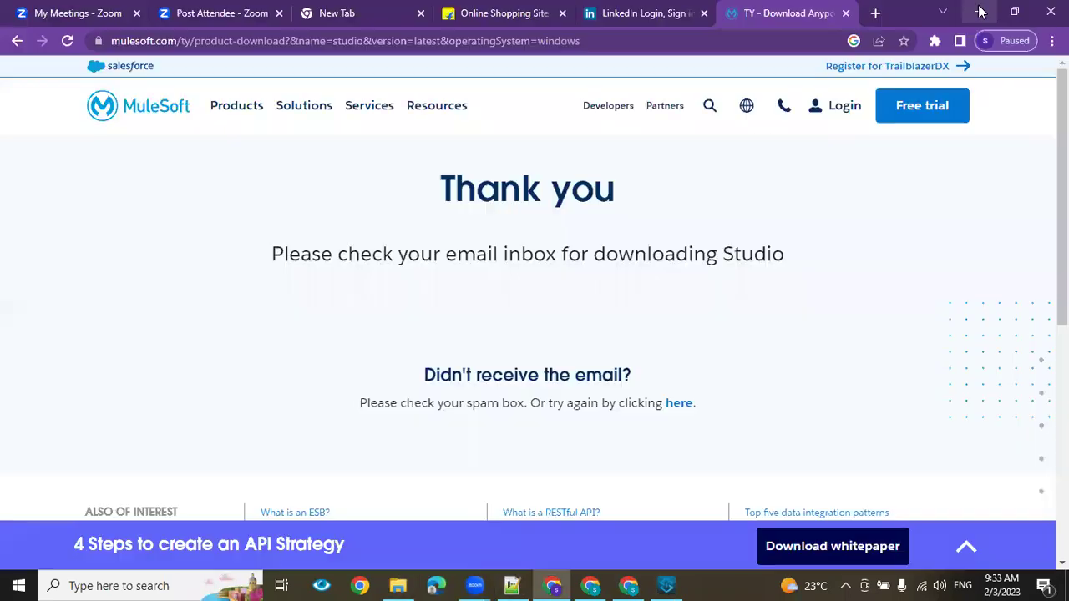
pyautogui.press('super+d')
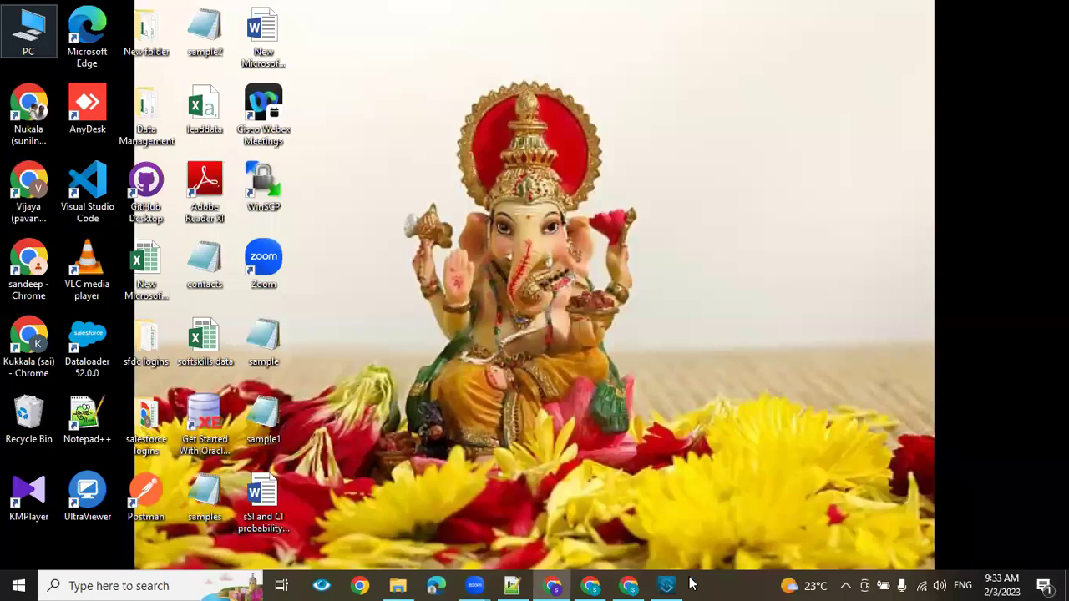
pyautogui.click(665, 585)
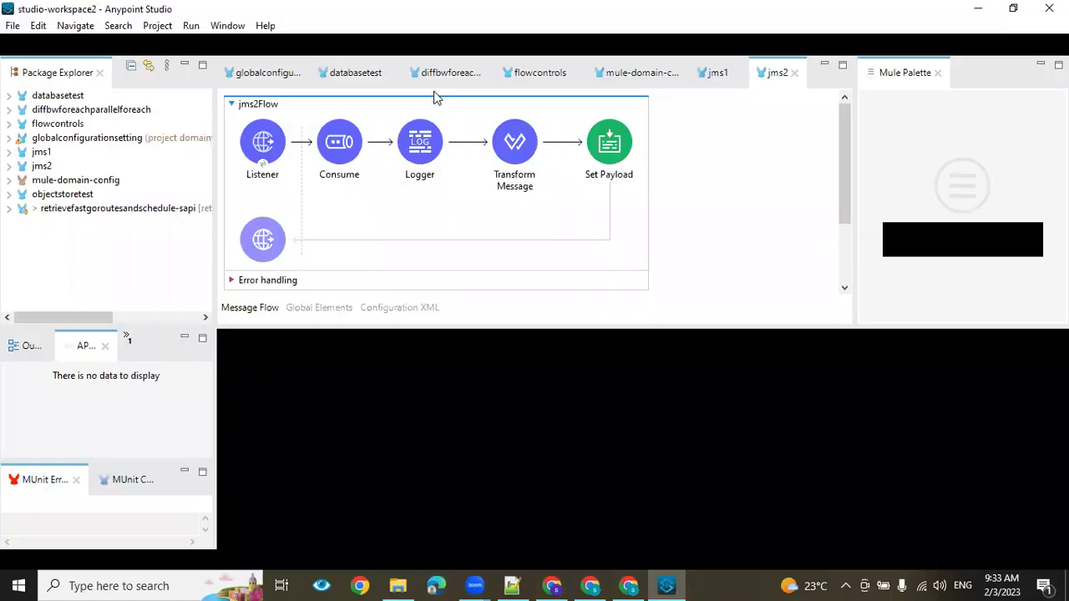
pyautogui.click(980, 9)
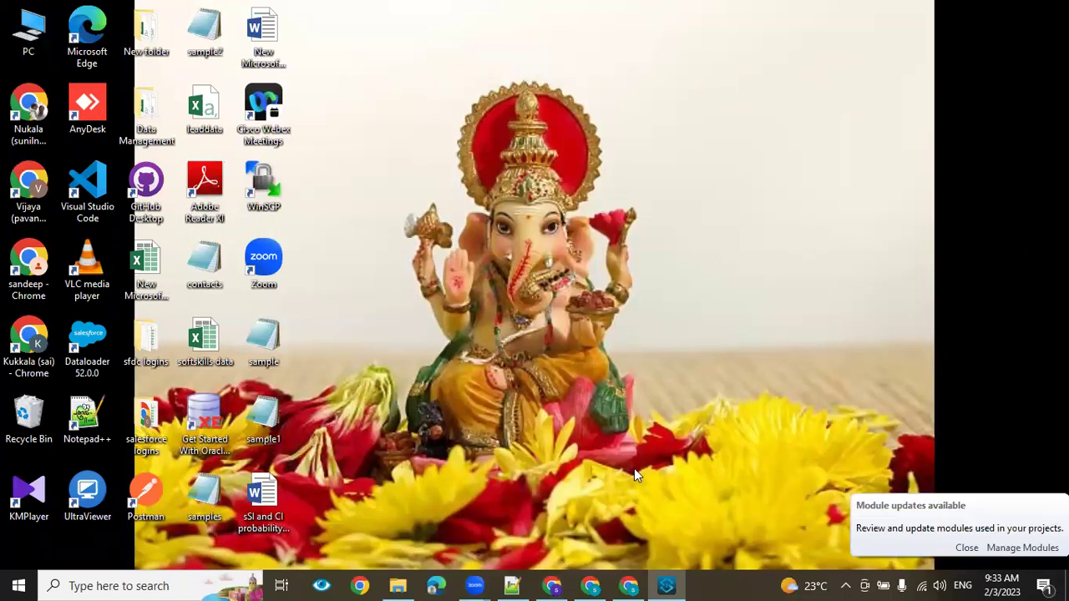
pyautogui.click(668, 585)
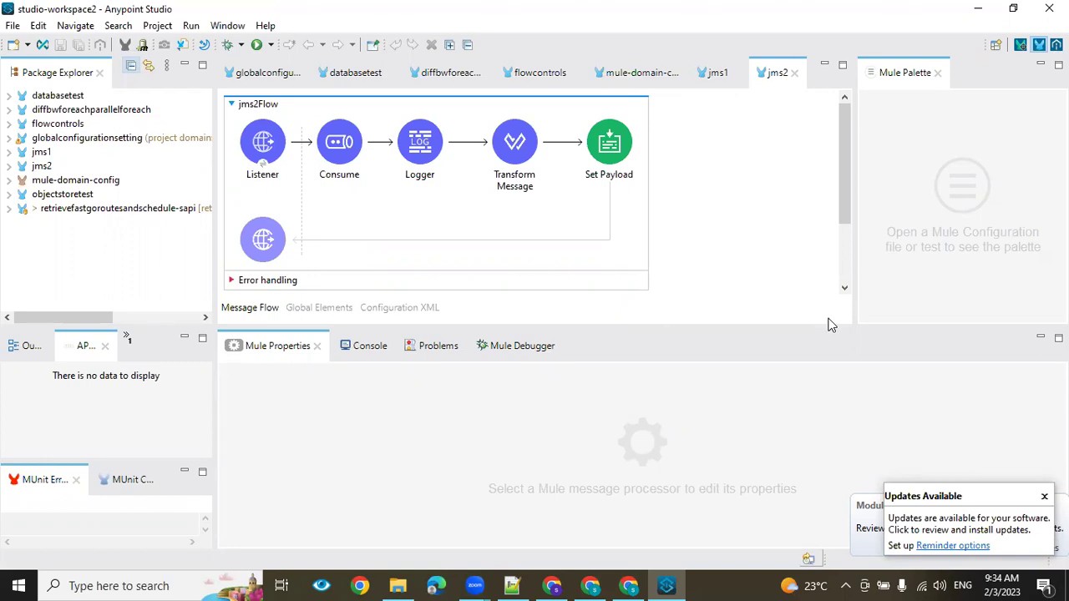
pyautogui.click(978, 8)
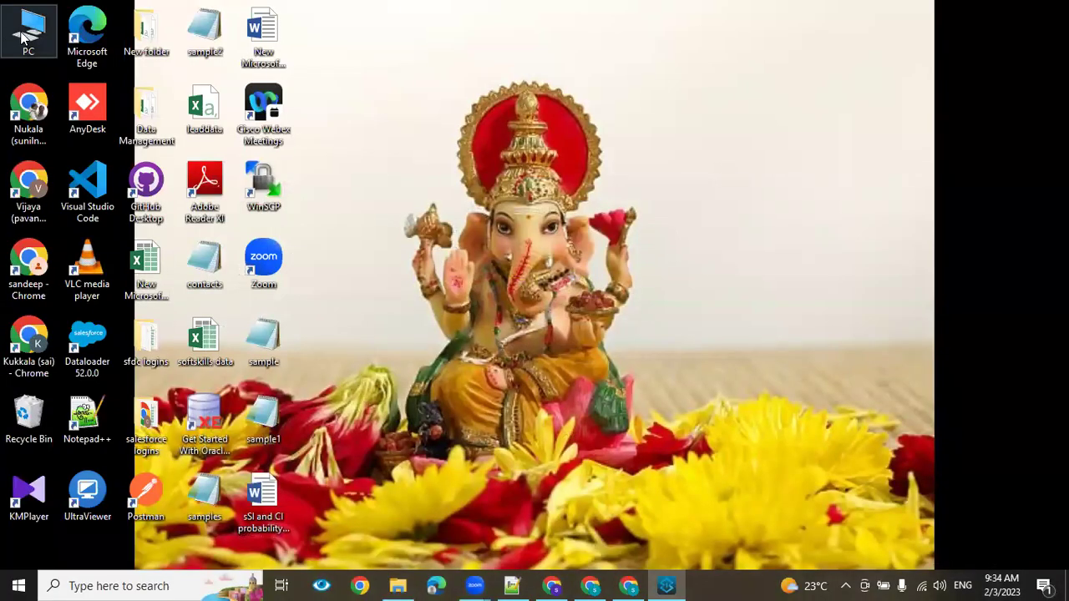
# Browse This PC past Local Disk (F:) to E:\AnypointStudio and launch AnypointStudio.exe
pyautogui.doubleClick(28, 32)
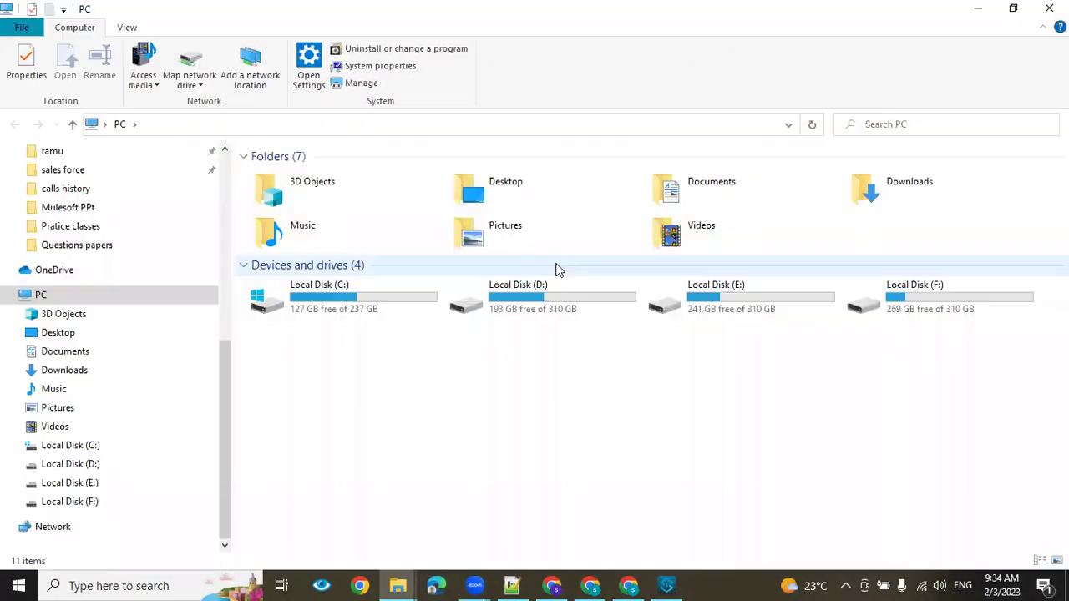
pyautogui.doubleClick(938, 305)
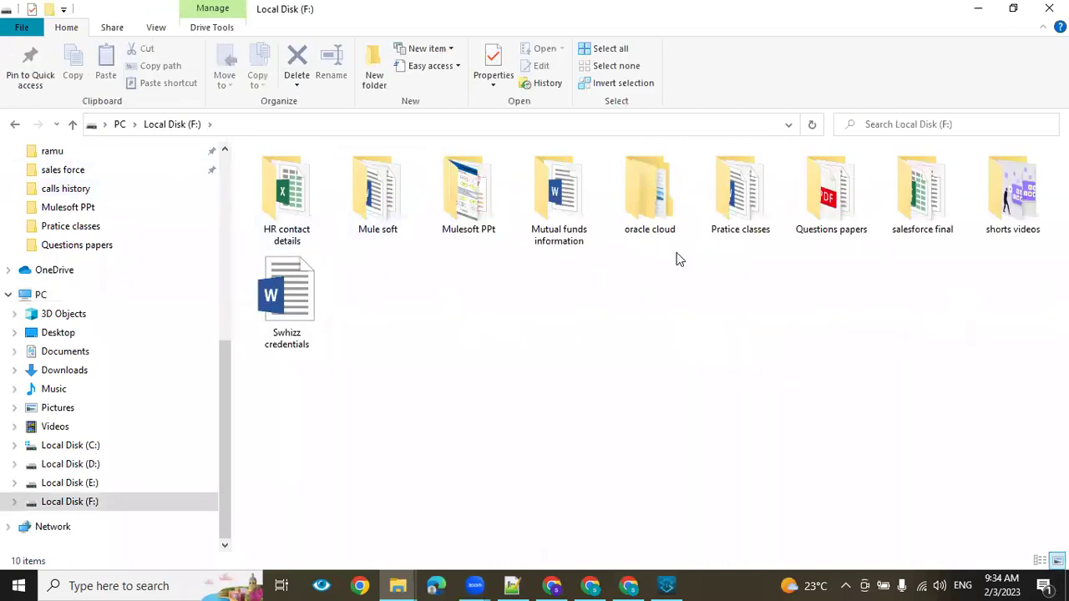
pyautogui.click(14, 123)
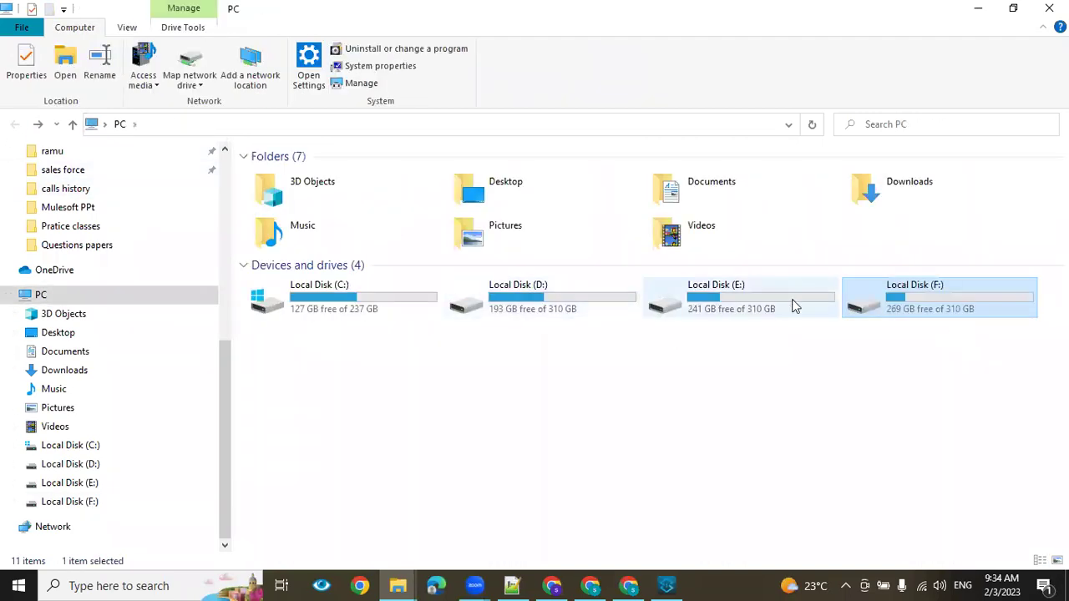
pyautogui.doubleClick(802, 304)
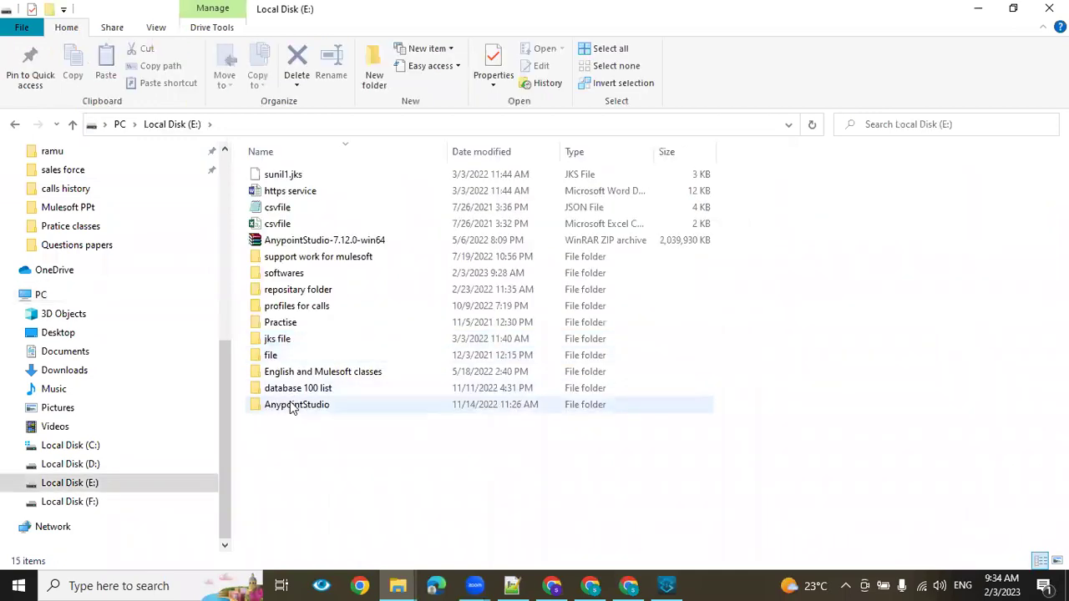
pyautogui.click(290, 404)
pyautogui.doubleClick(290, 404)
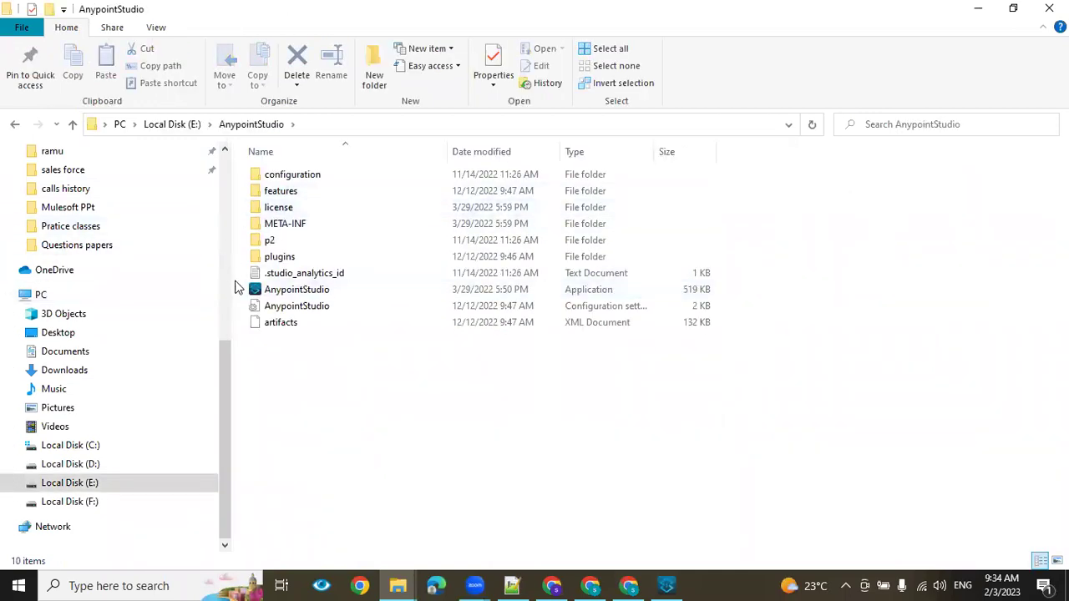
pyautogui.doubleClick(296, 291)
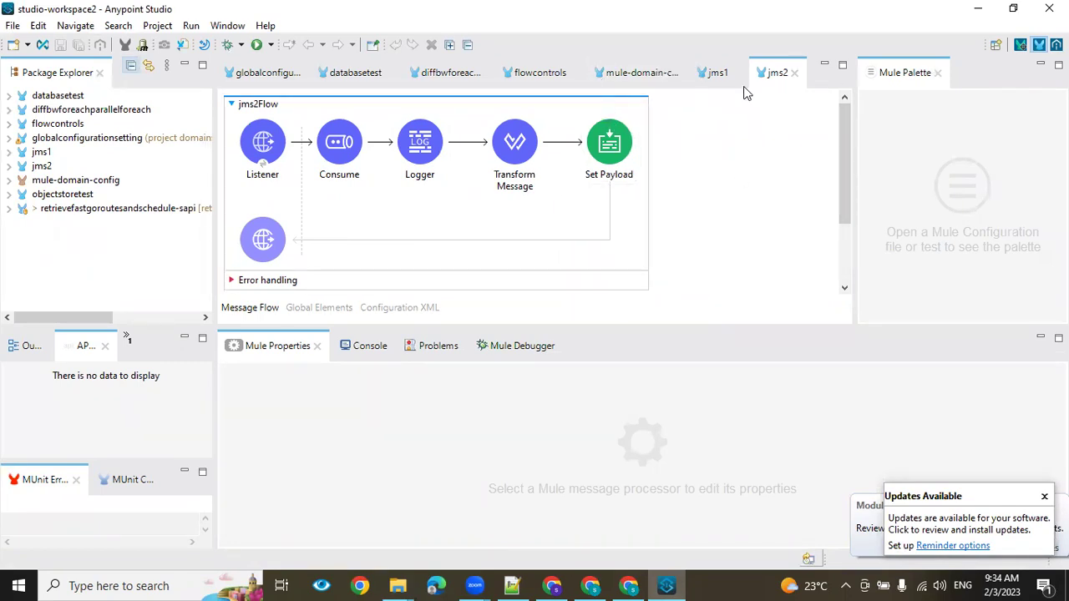
# Expand databasetest > src/main/mule, open databasetest.xml, and focus the Mule Palette search box
pyautogui.click(7, 96)
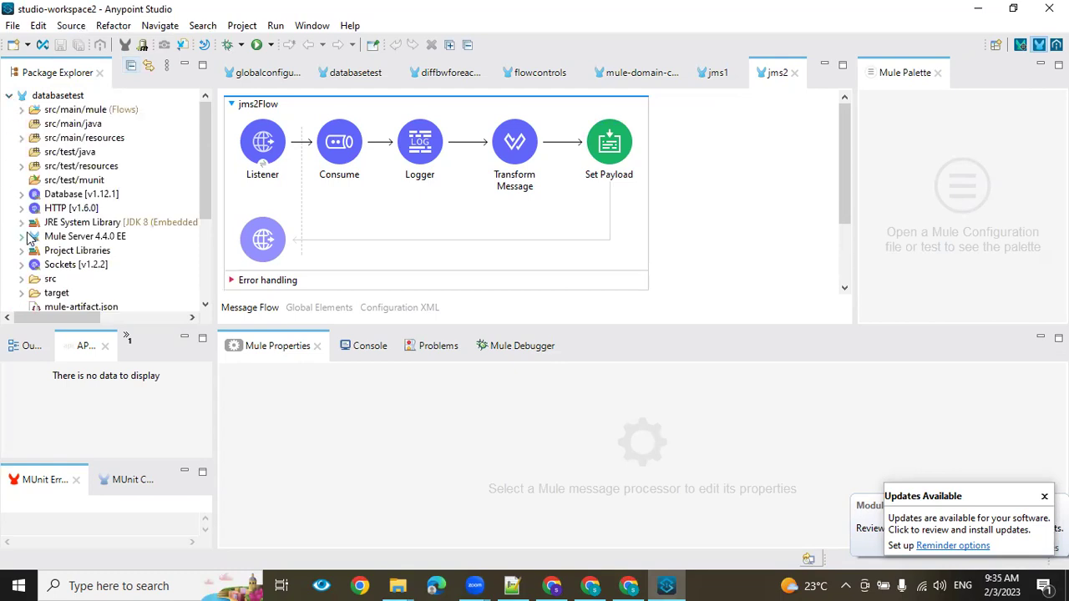
pyautogui.scroll(-2, 25, 242)
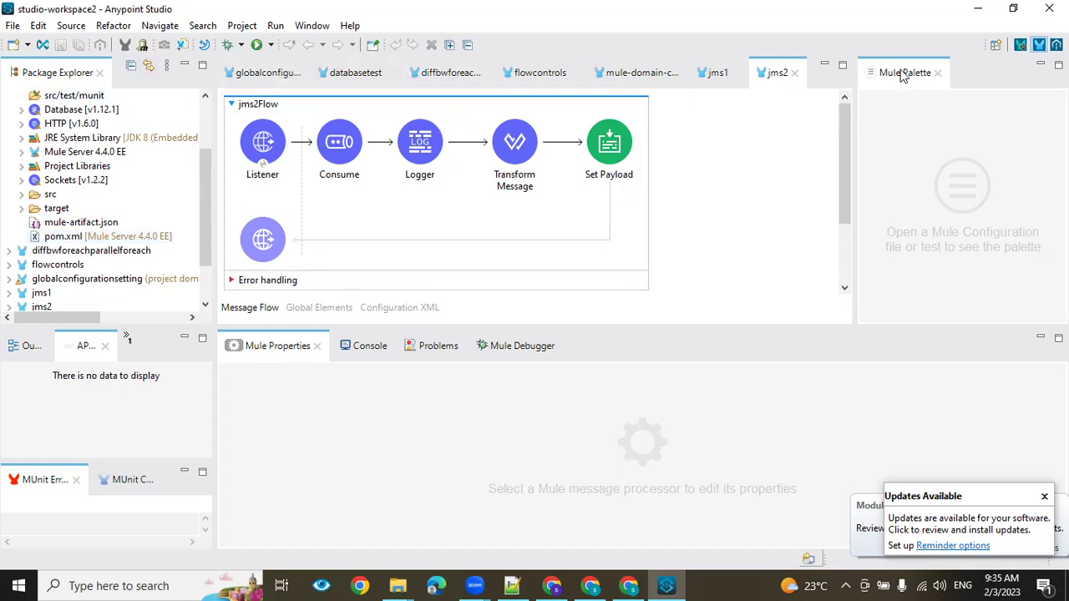
pyautogui.click(871, 75)
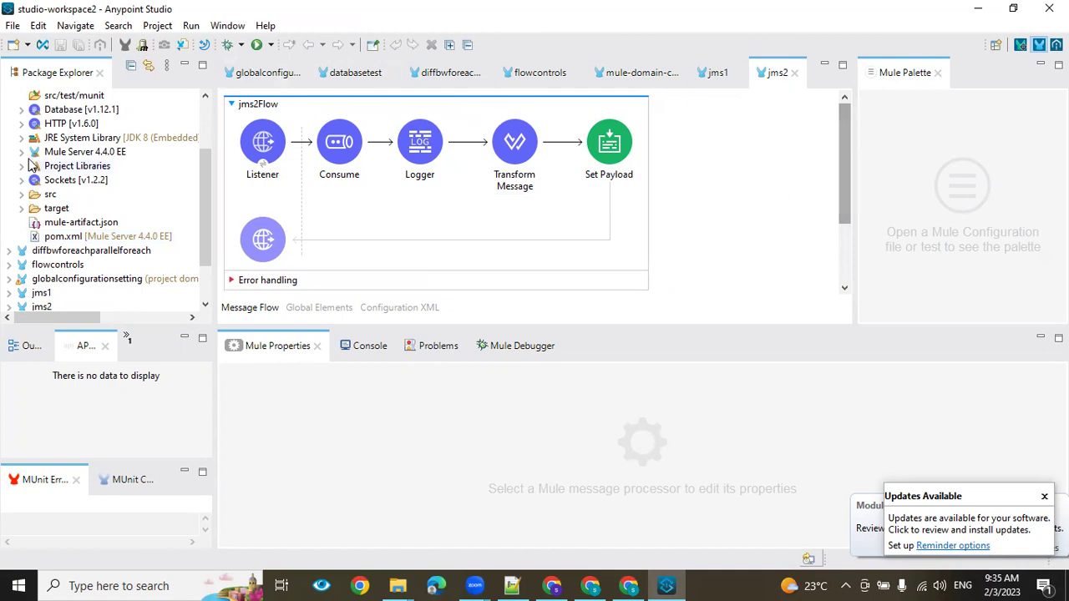
pyautogui.scroll(2, 48, 159)
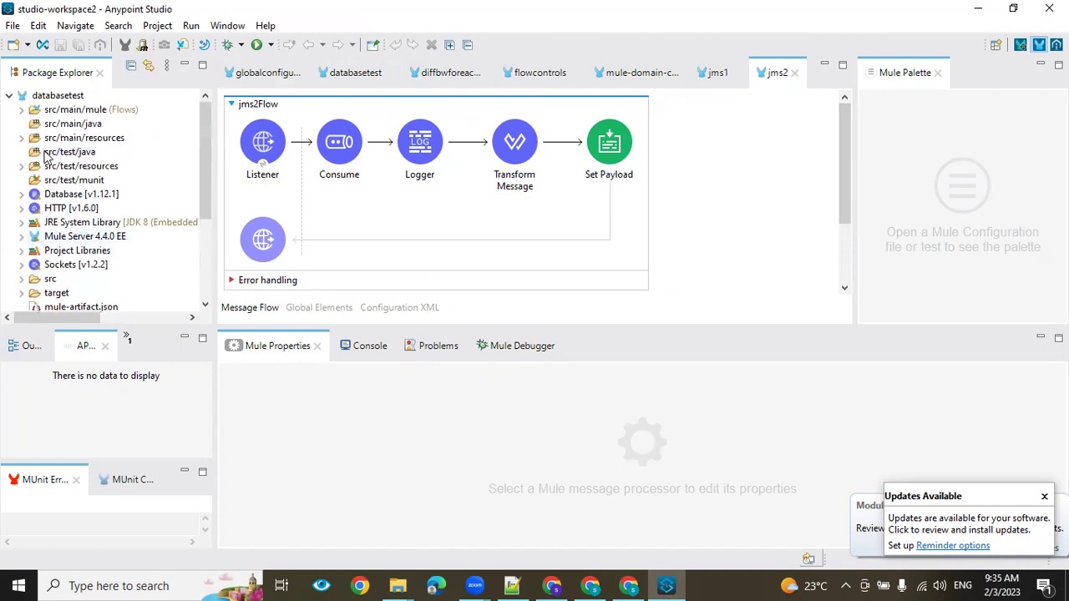
pyautogui.click(21, 110)
pyautogui.click(79, 124)
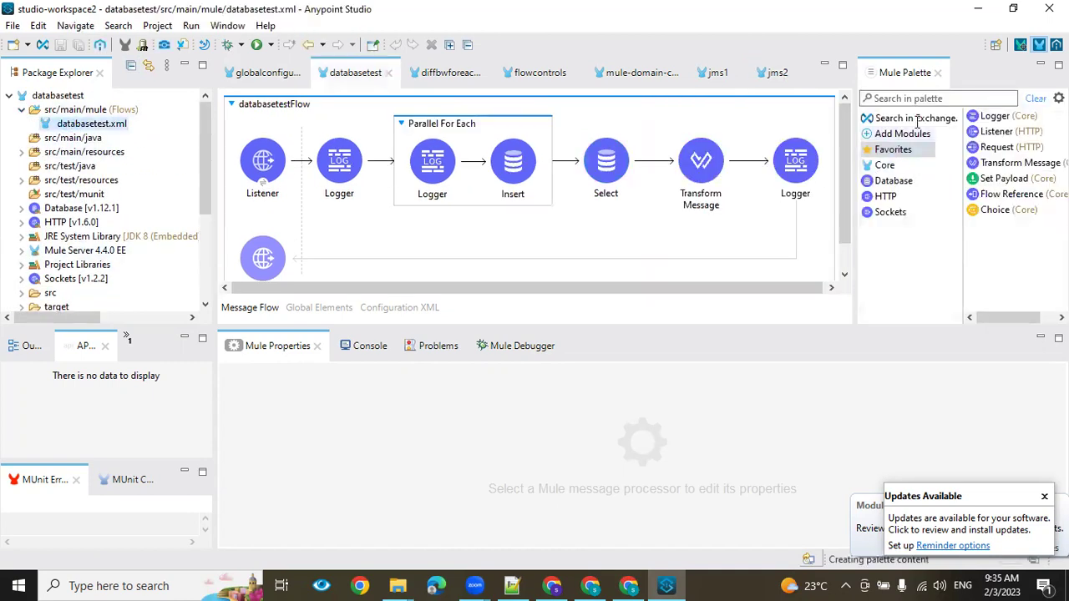
pyautogui.click(982, 181)
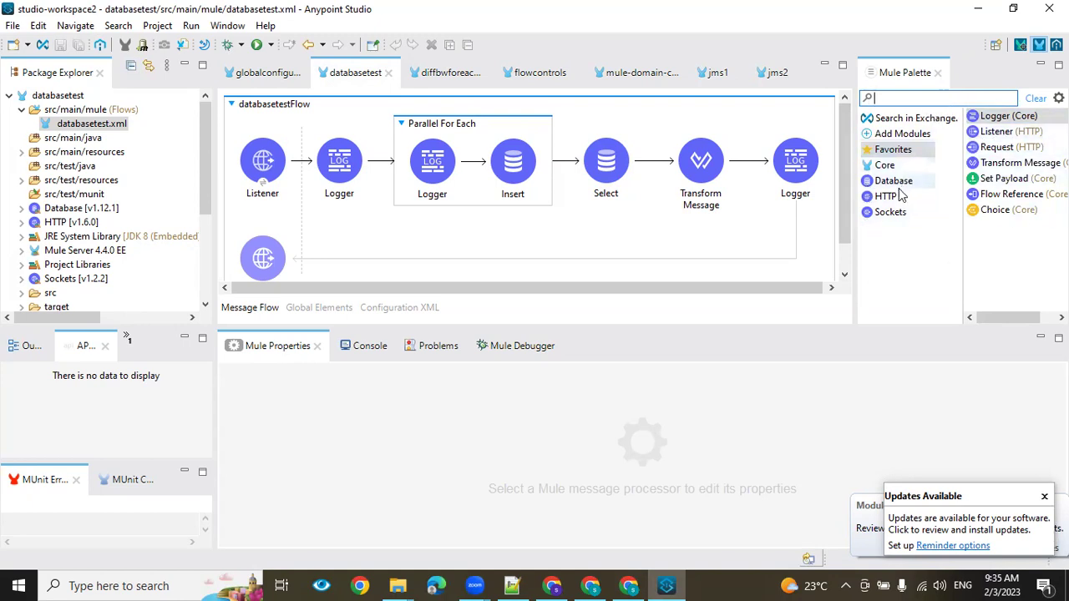
pyautogui.click(885, 93)
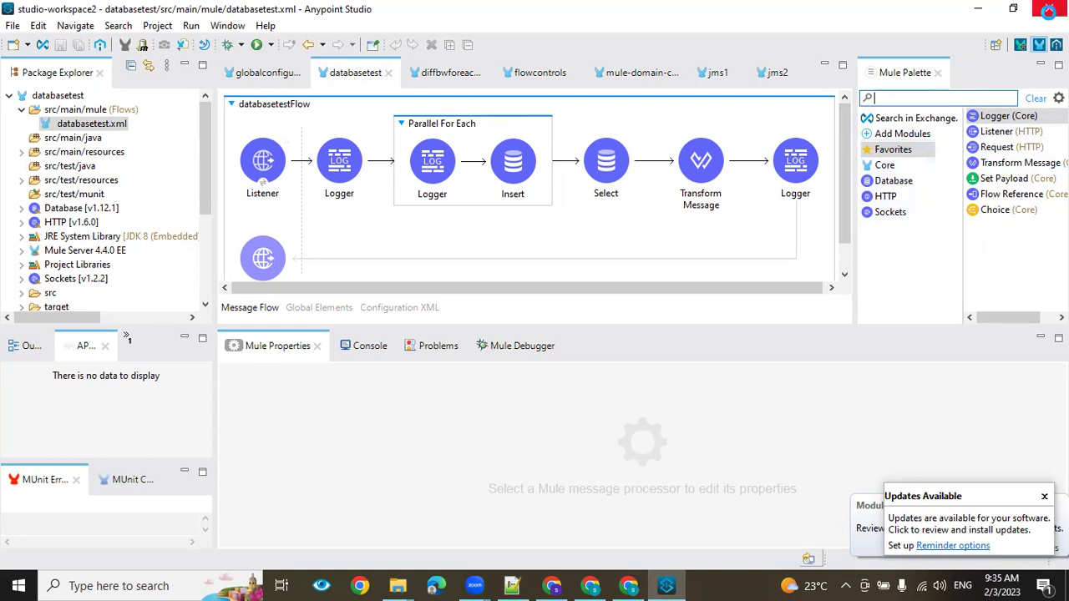
# Close Anypoint Studio and browse File Explorer to E:\softwares\AnypointStudio
pyautogui.click(1048, 10)
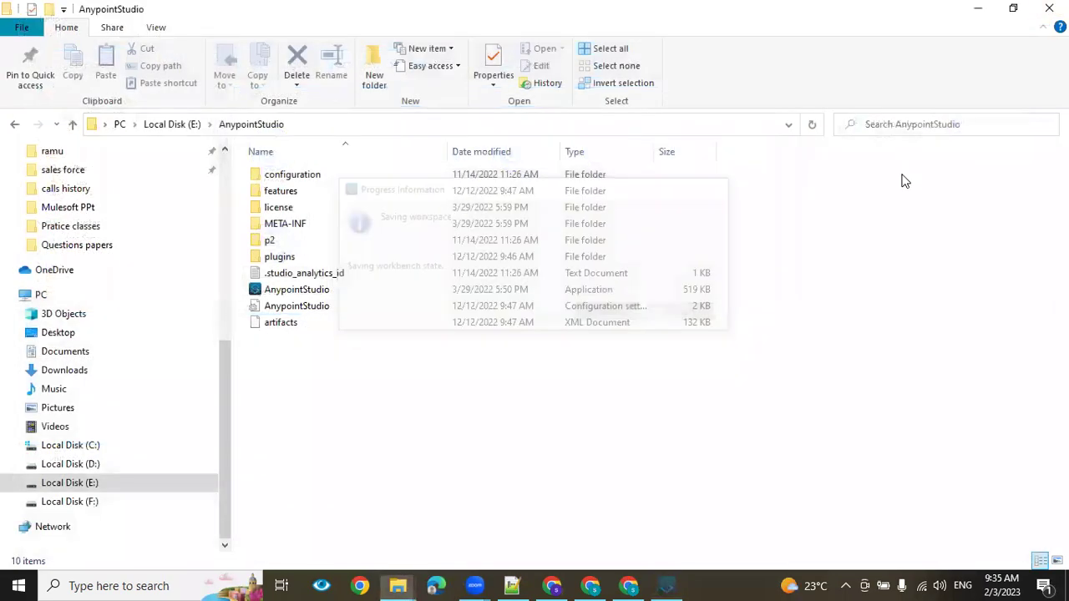
pyautogui.click(17, 127)
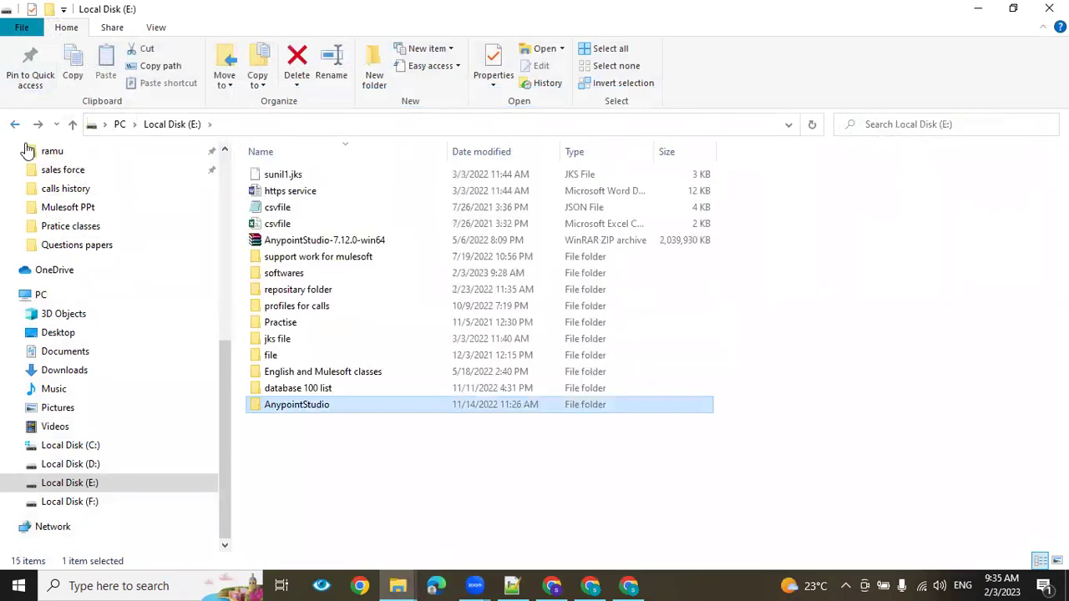
pyautogui.click(72, 484)
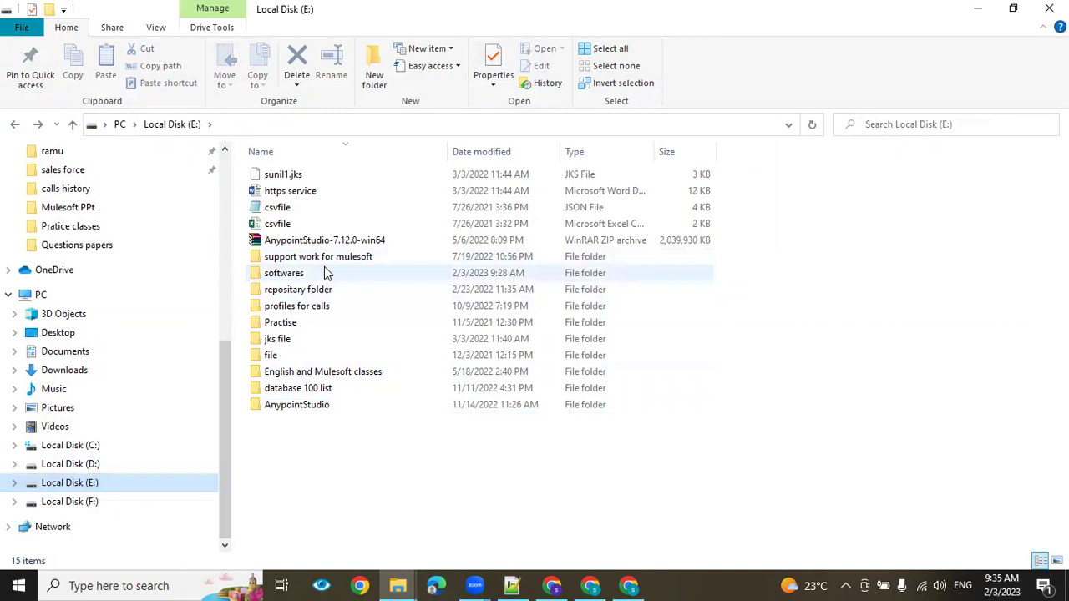
pyautogui.doubleClick(282, 274)
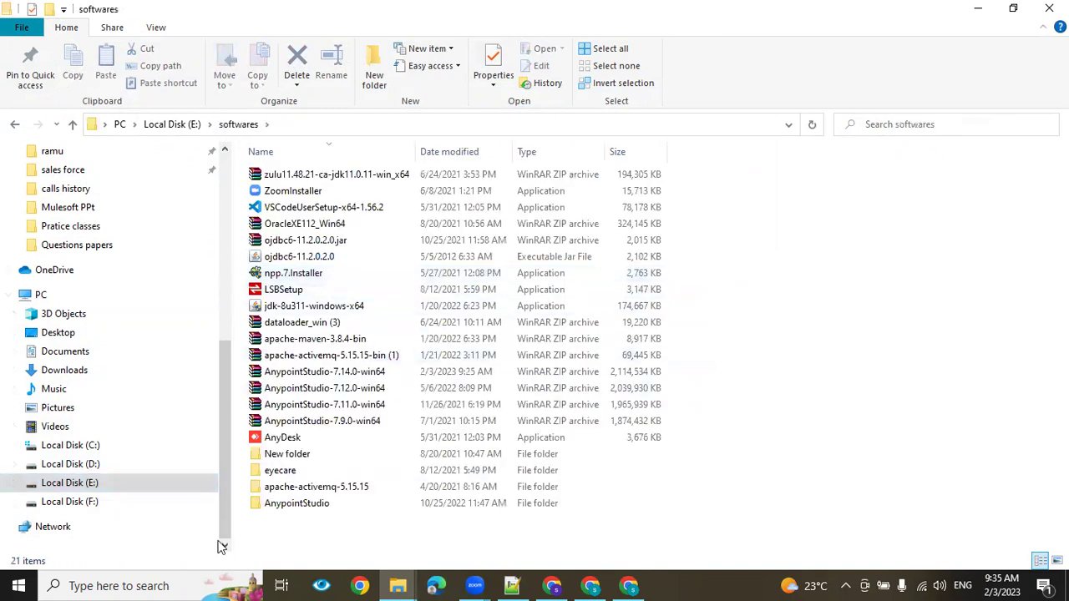
pyautogui.doubleClick(294, 505)
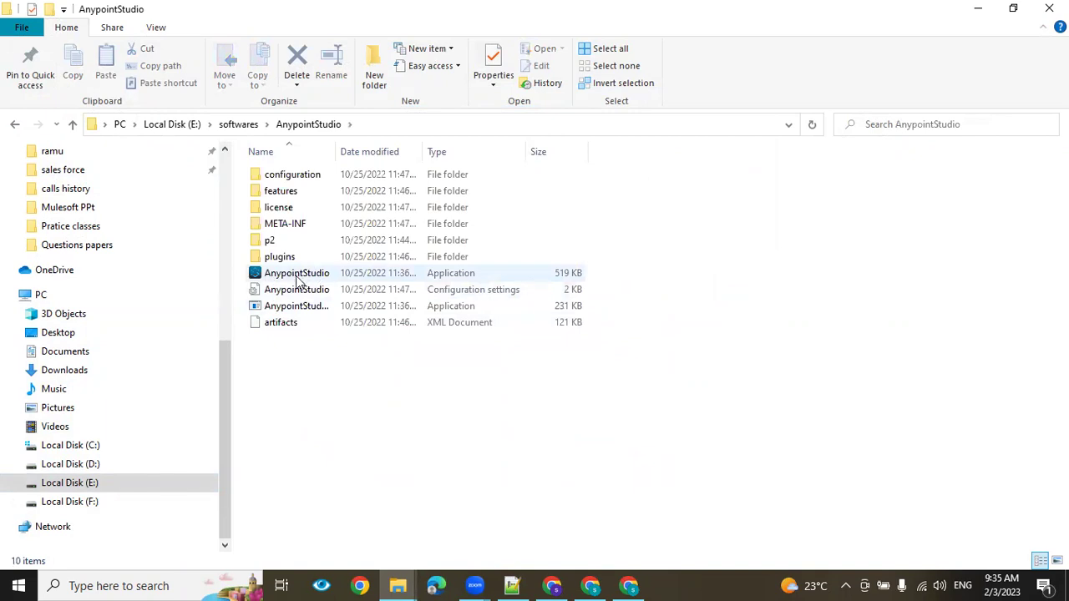
# Launch the AnypointStudio application from E:\softwares\AnypointStudio
pyautogui.doubleClick(294, 275)
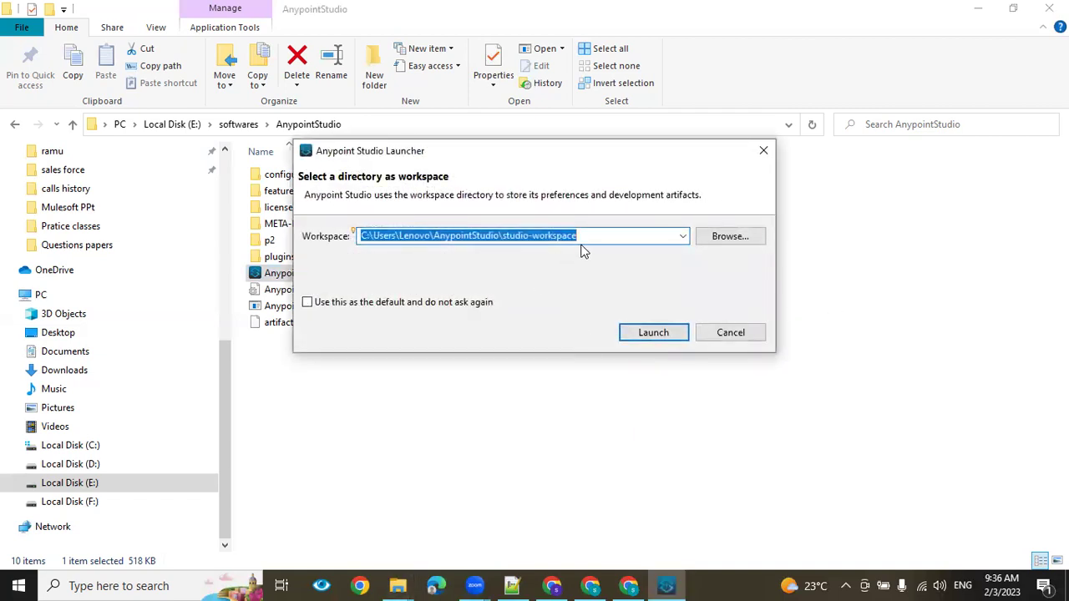
# Change the workspace path to studio-workspace1 and launch Studio with it
pyautogui.click(608, 238)
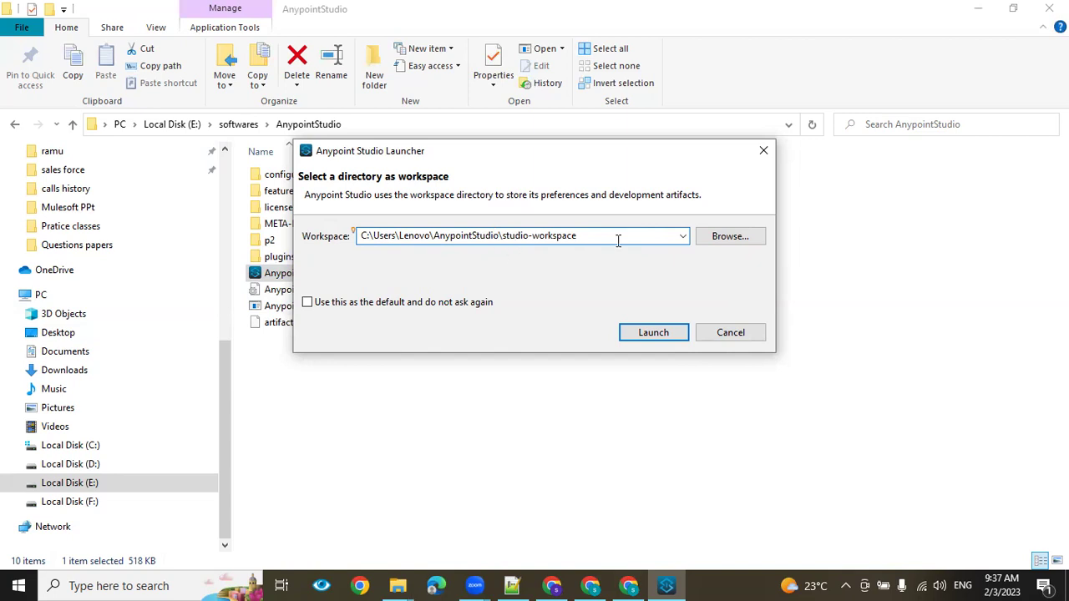
pyautogui.write('1')
pyautogui.click(653, 332)
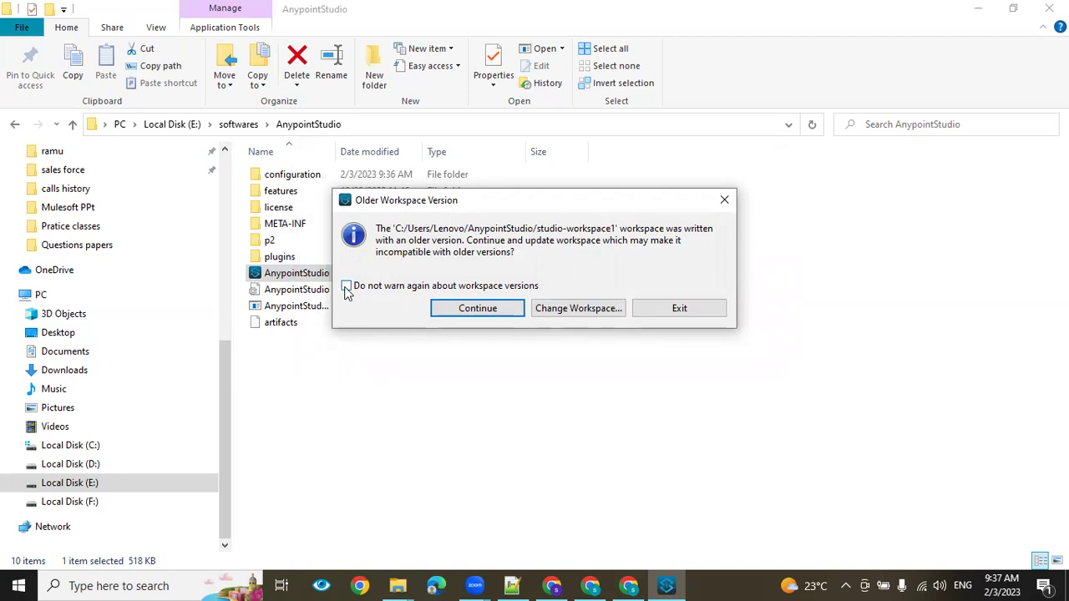
# Continue past the older workspace version warning to load studio-workspace1
pyautogui.click(468, 308)
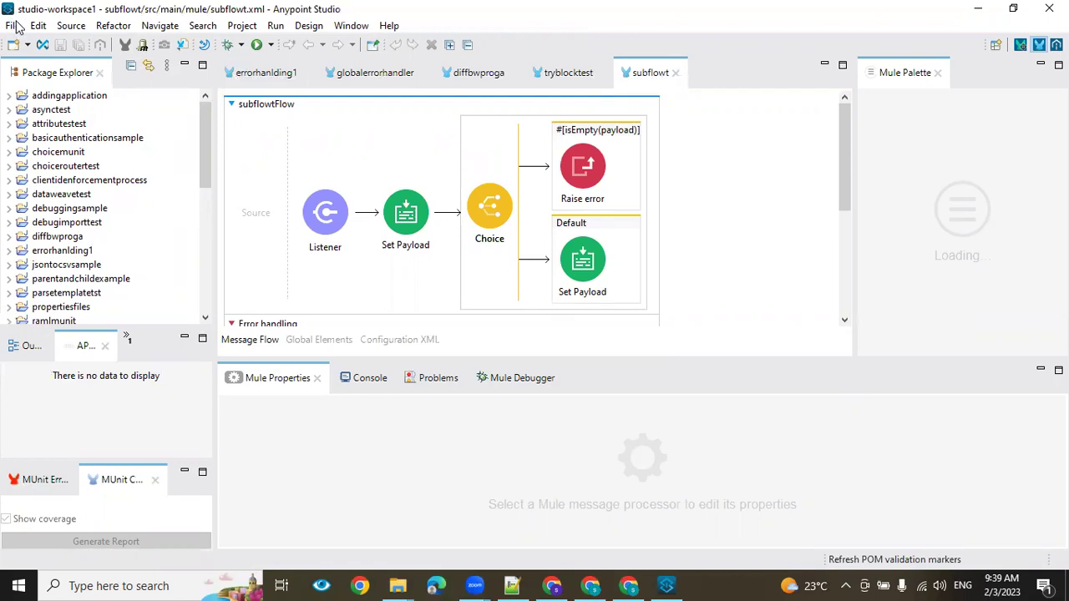
pyautogui.click(14, 26)
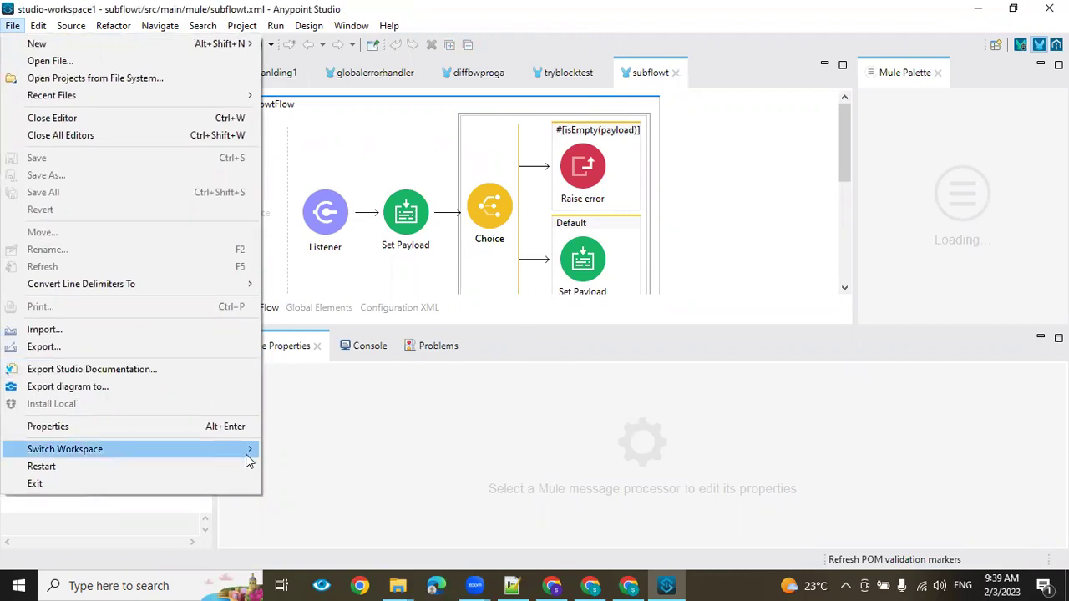
pyautogui.click(277, 439)
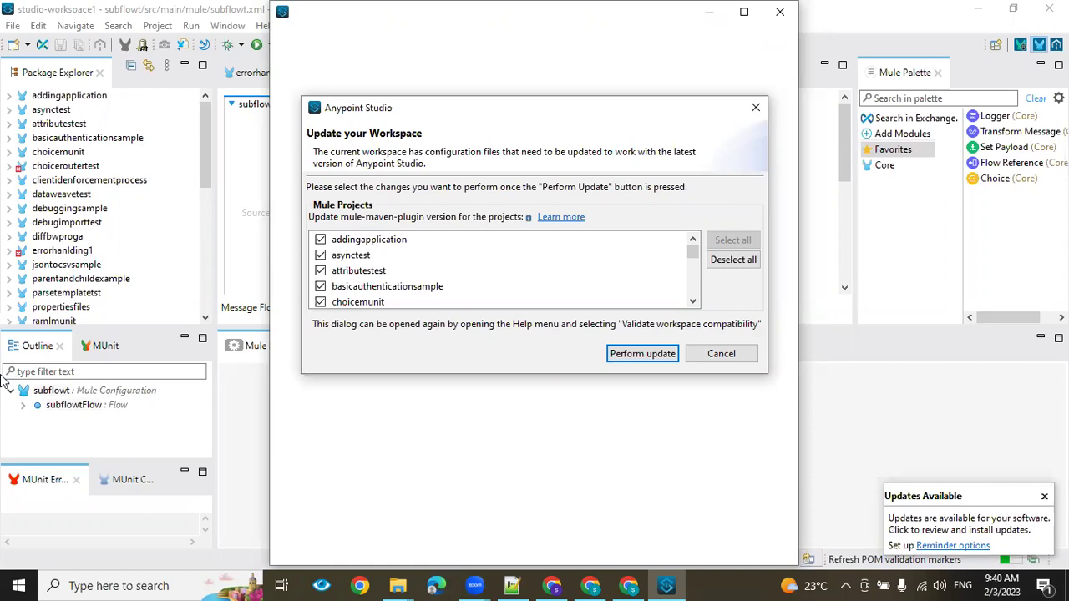
# Cancel the Update your Workspace prompt and confirm with Yes
pyautogui.click(701, 359)
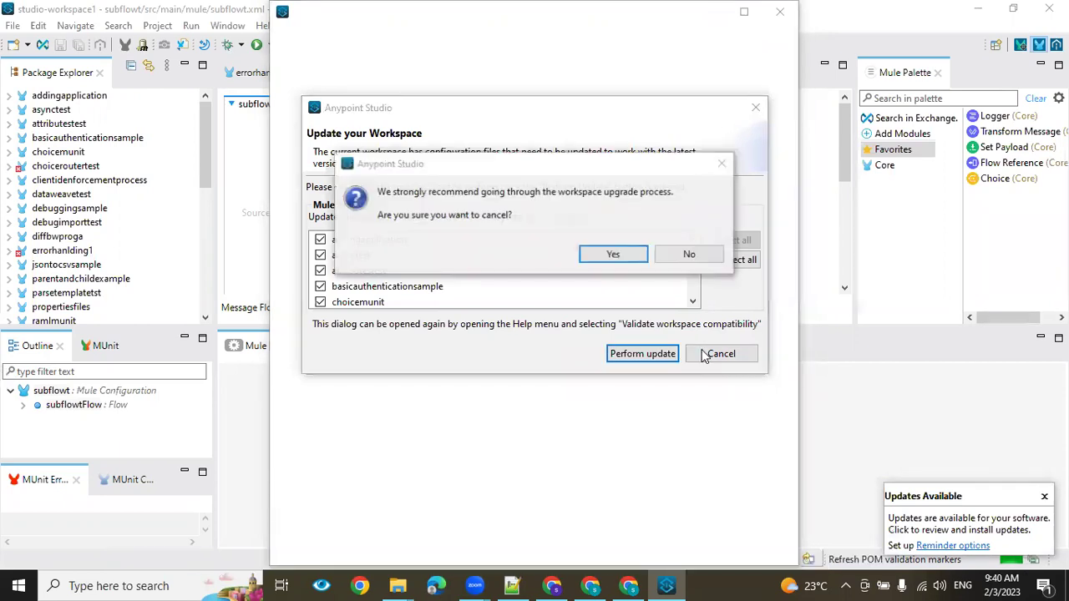
pyautogui.click(609, 259)
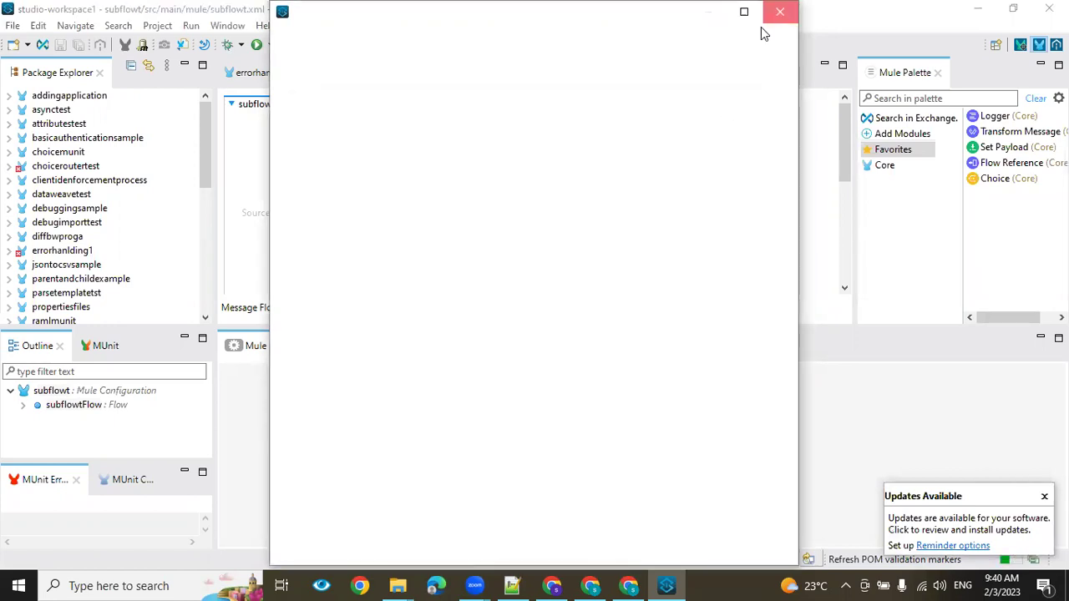
# Switch the workspace to AnypointStudio14.0\studio-workspace1 via File > Switch Workspace and relaunch
pyautogui.click(779, 14)
pyautogui.hotkey('alt', 'f')
pyautogui.press('Up')
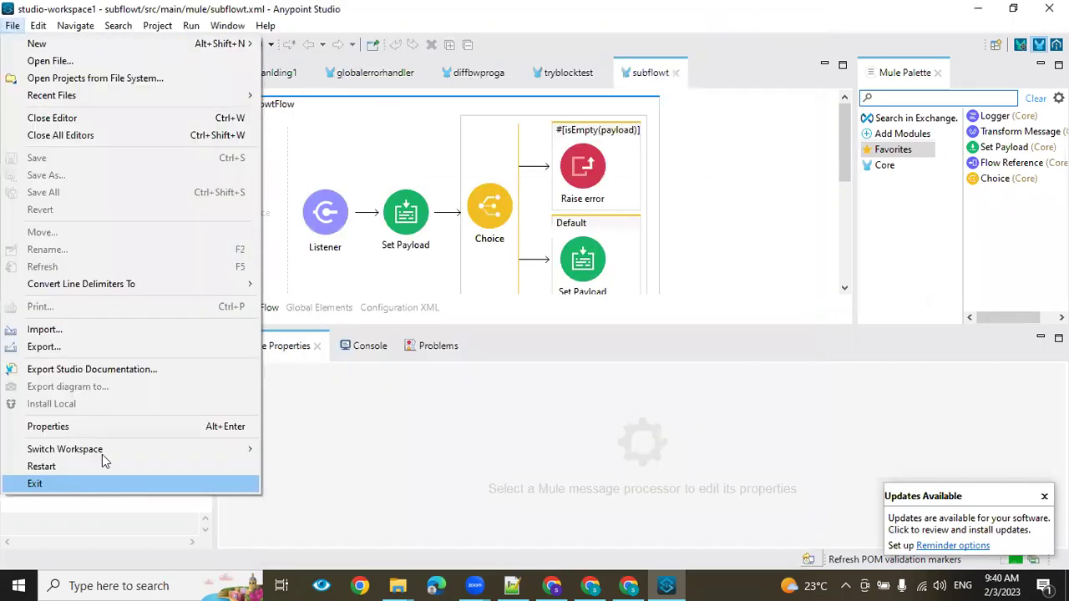
pyautogui.moveTo(115, 449)
pyautogui.click(309, 451)
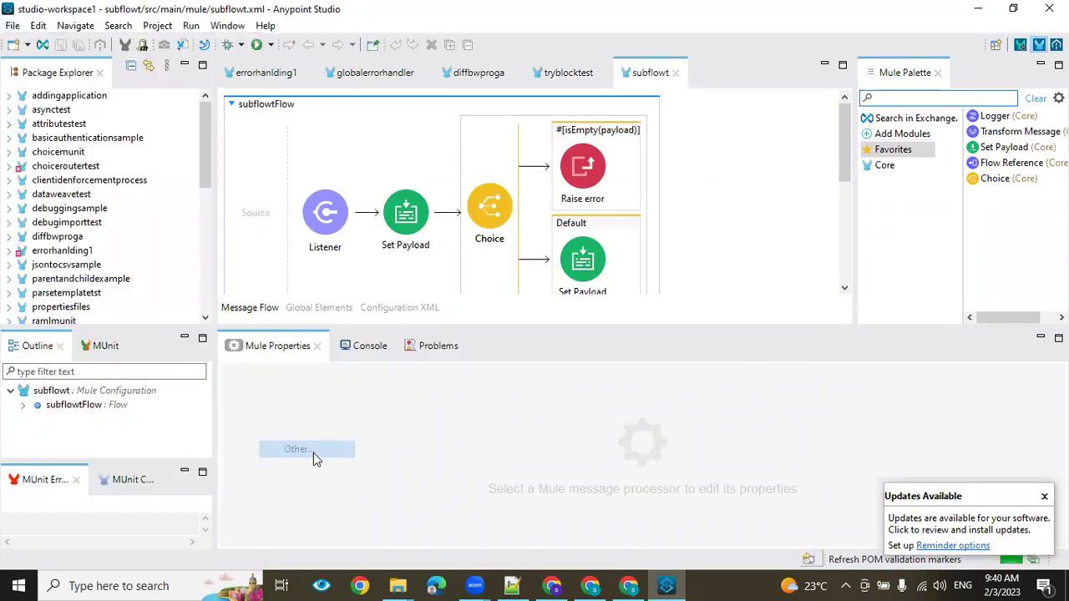
pyautogui.click(502, 236)
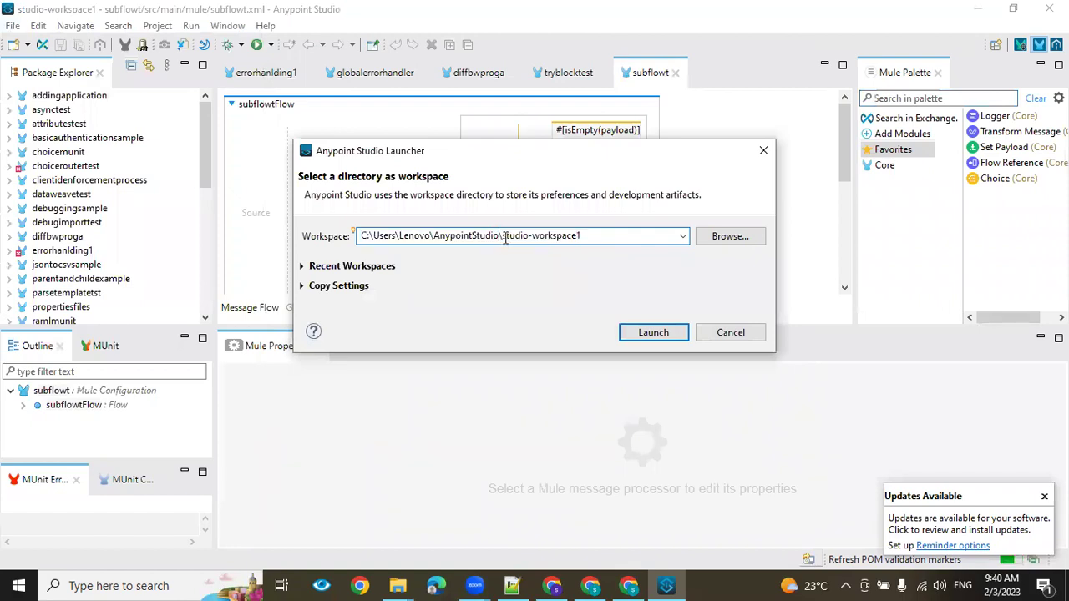
pyautogui.write('14\\')
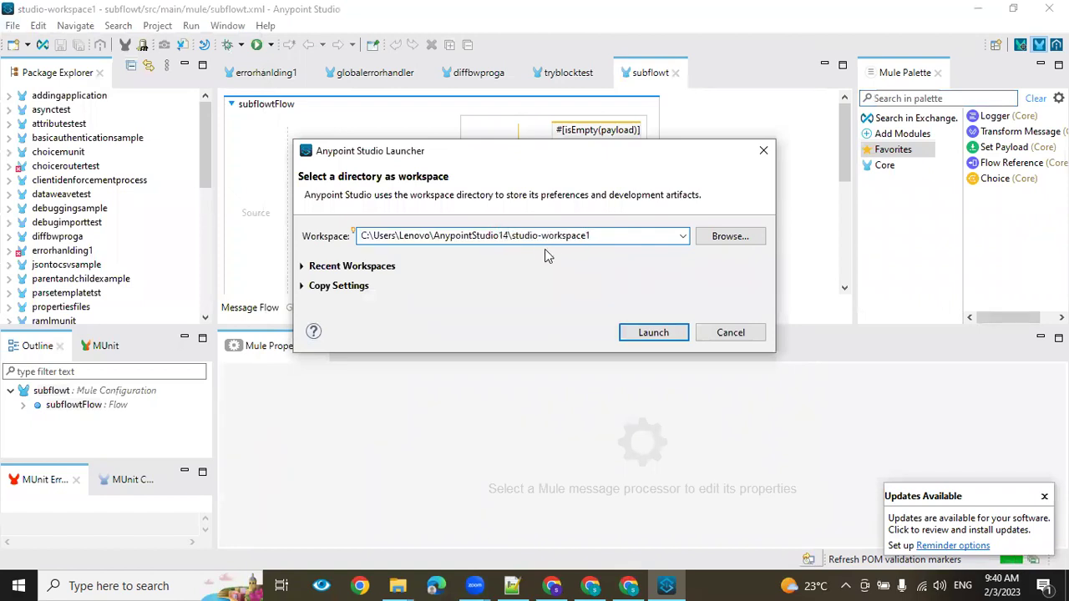
pyautogui.write('.0')
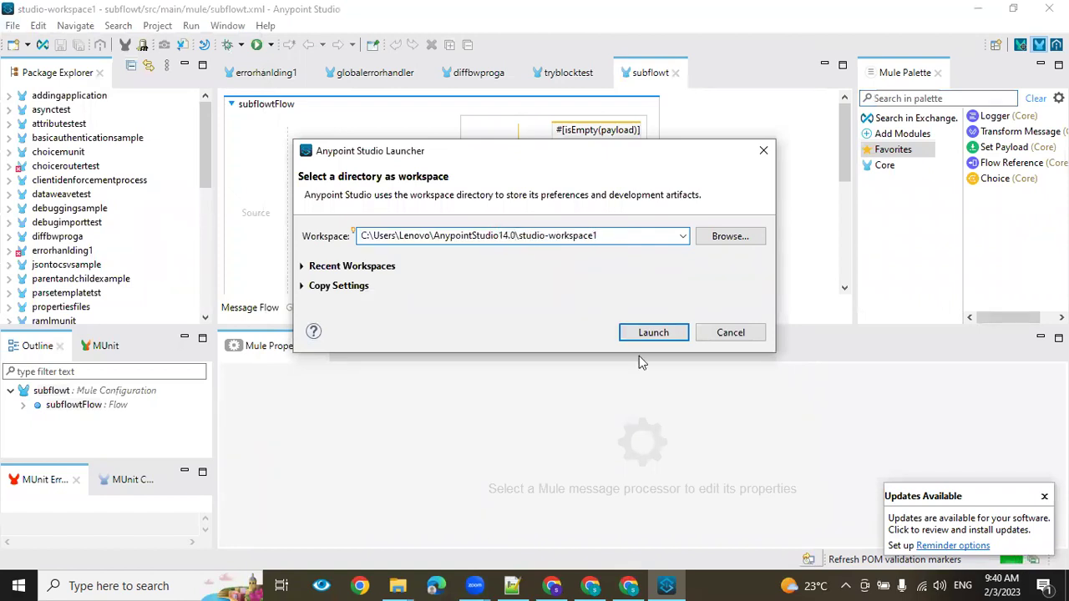
pyautogui.click(649, 333)
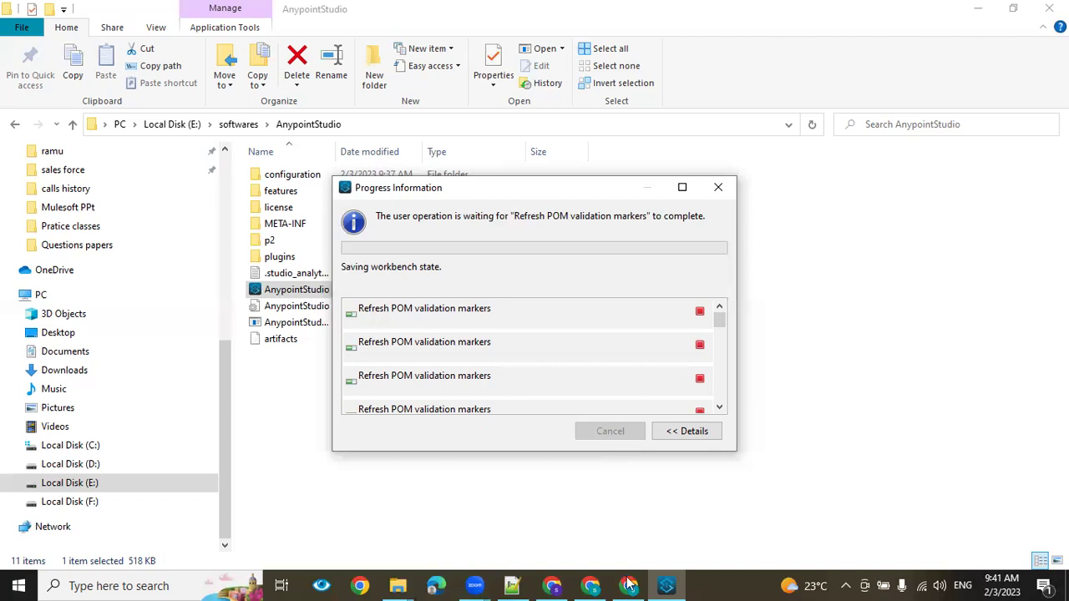
# Wait while Studio saves workbench state for the workspace switch
pyautogui.moveTo(639, 582)
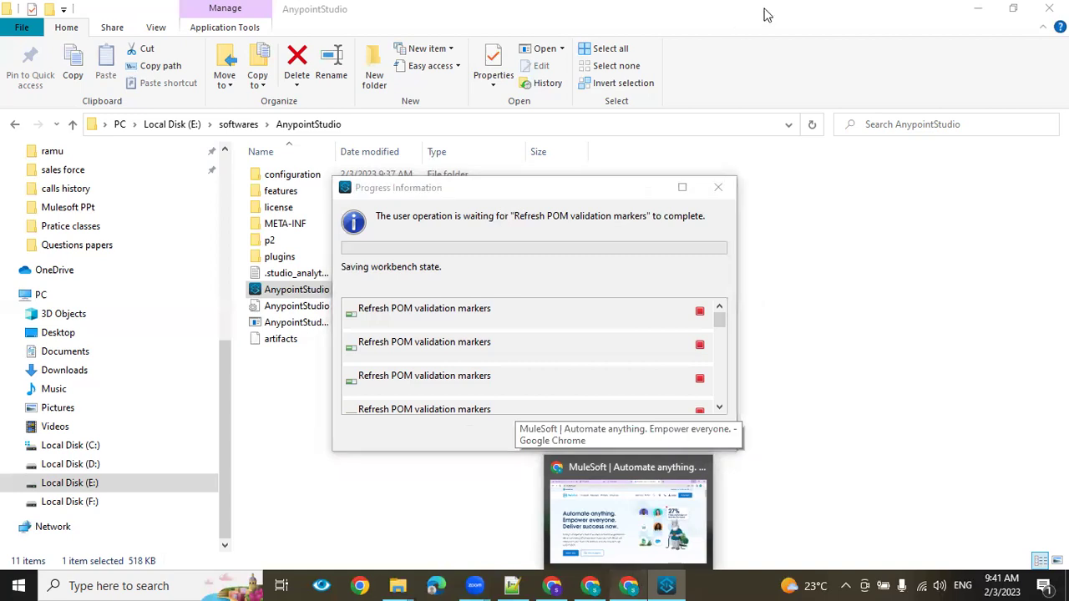
# Visit mulesoft.com in Chrome and choose Login > Anypoint Platform
pyautogui.hotkey('alt', 'Tab')
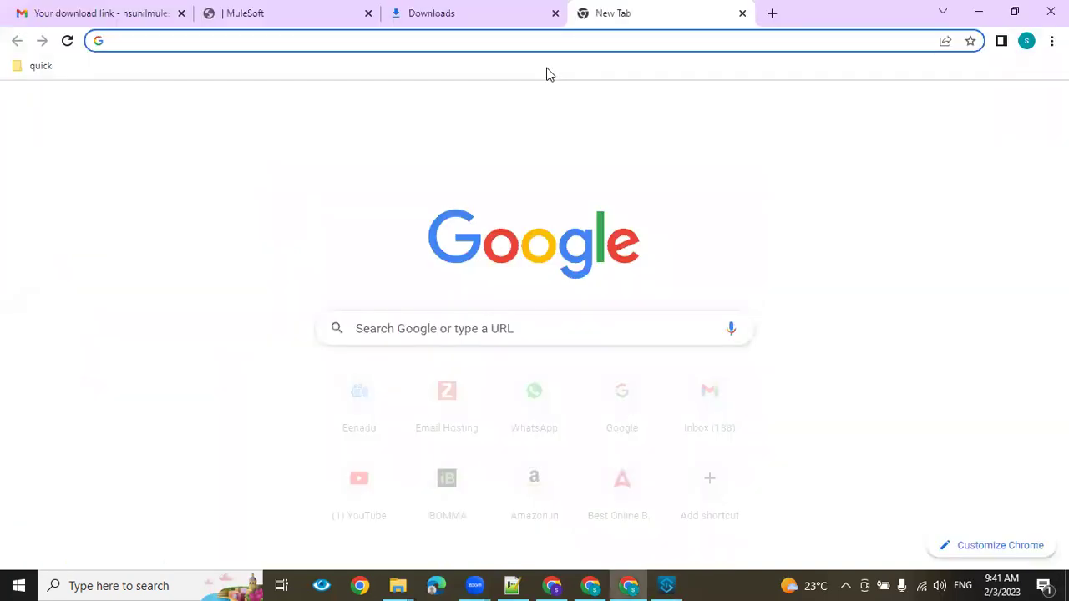
pyautogui.write('mul')
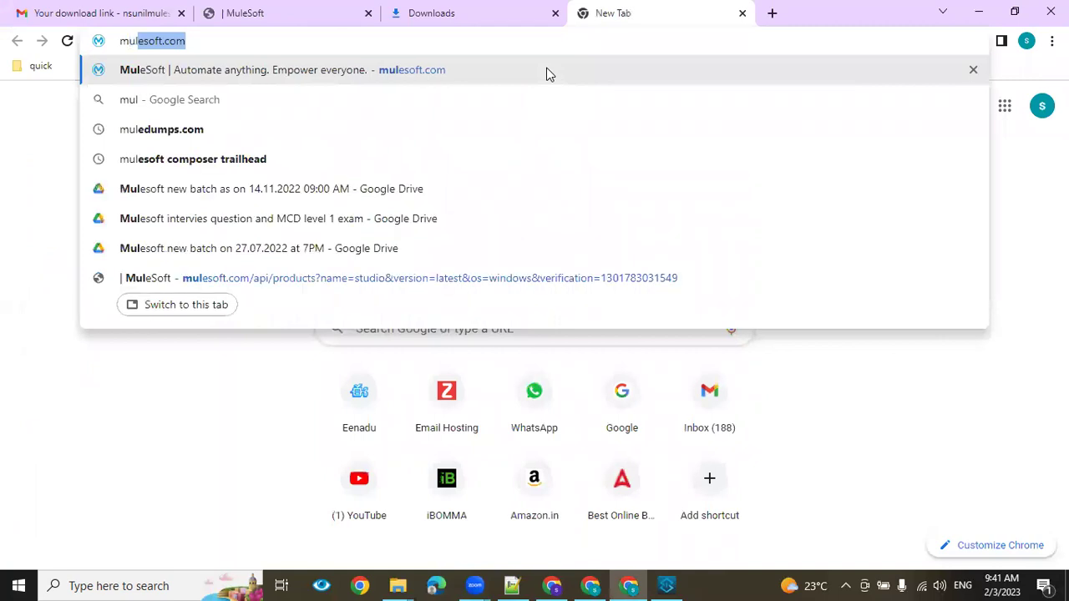
pyautogui.press('Return')
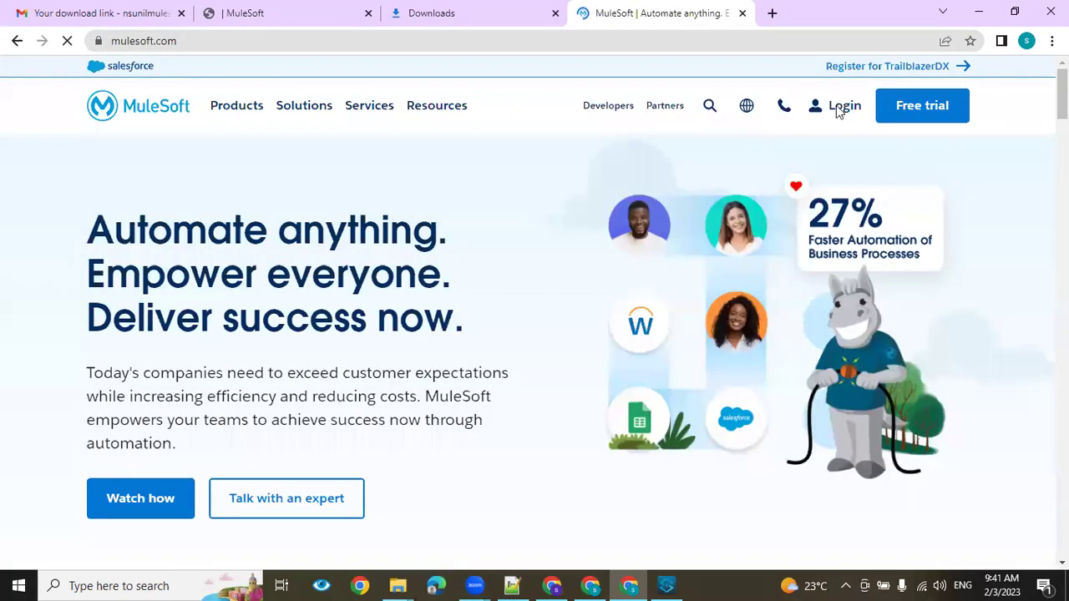
pyautogui.click(837, 109)
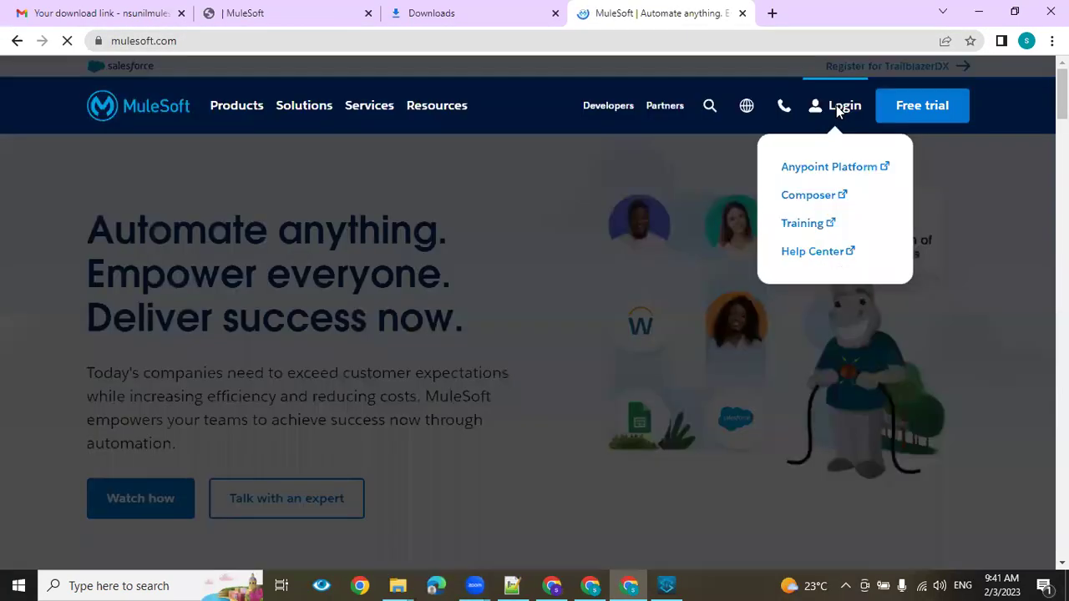
pyautogui.click(838, 176)
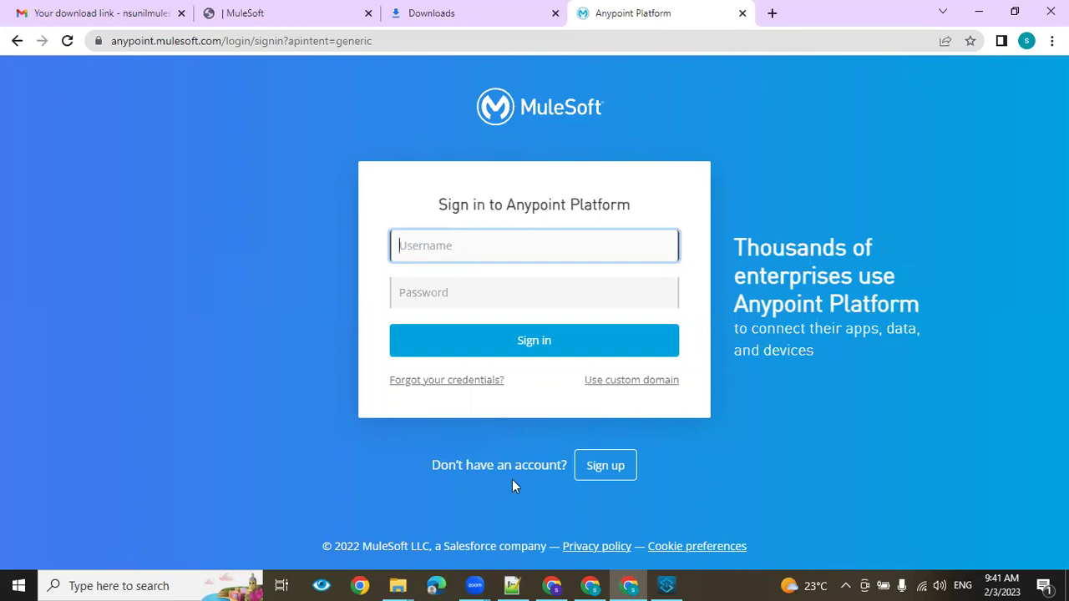
# Open the sign-up form and enter the user's name and e-mail address
pyautogui.click(601, 467)
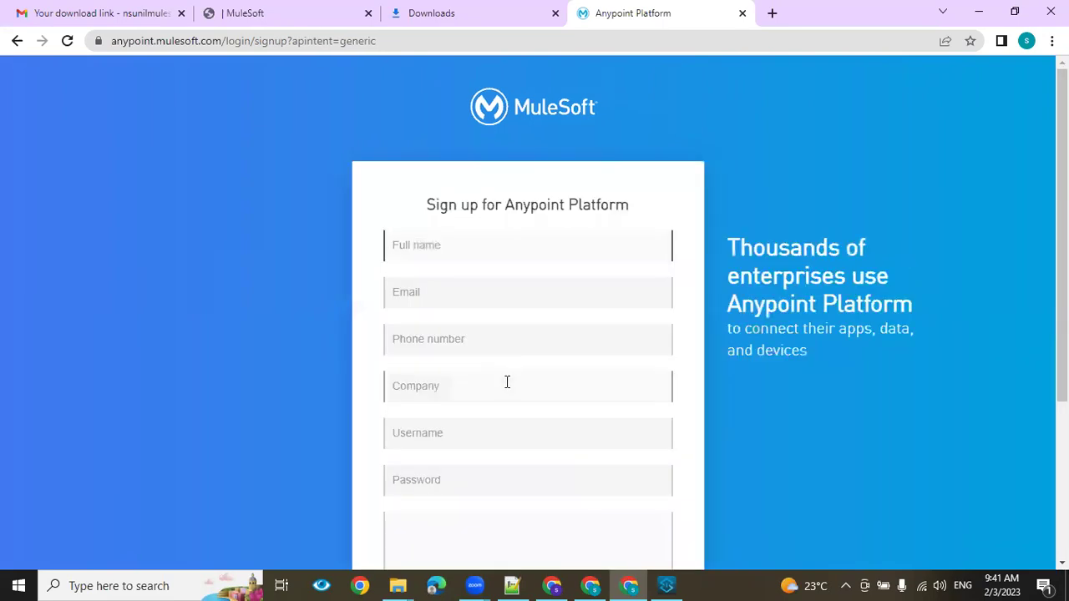
pyautogui.write('s')
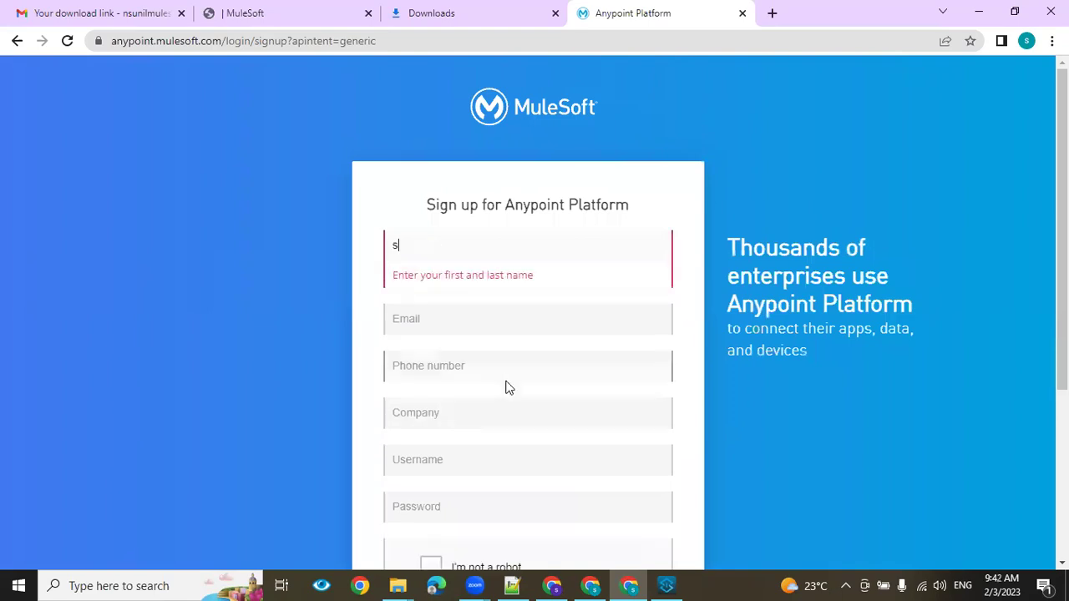
pyautogui.write('unil')
pyautogui.press('Tab')
pyautogui.write('s')
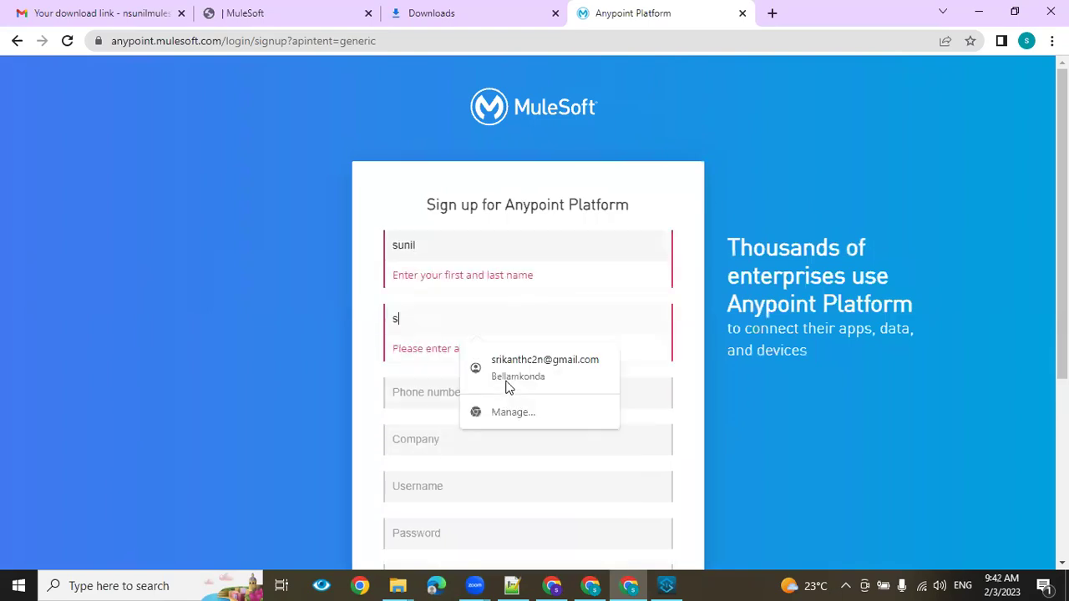
pyautogui.write('unil')
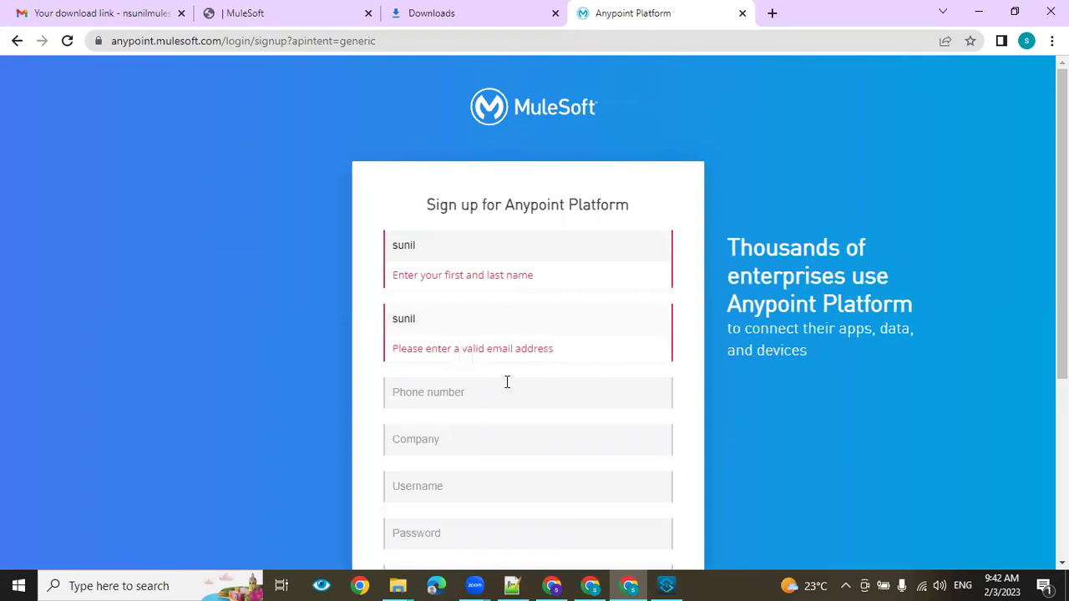
pyautogui.write('c')
pyautogui.press('BackSpace')
pyautogui.press('BackSpace')
pyautogui.press('BackSpace')
pyautogui.press('BackSpace')
pyautogui.press('BackSpace')
pyautogui.press('BackSpace')
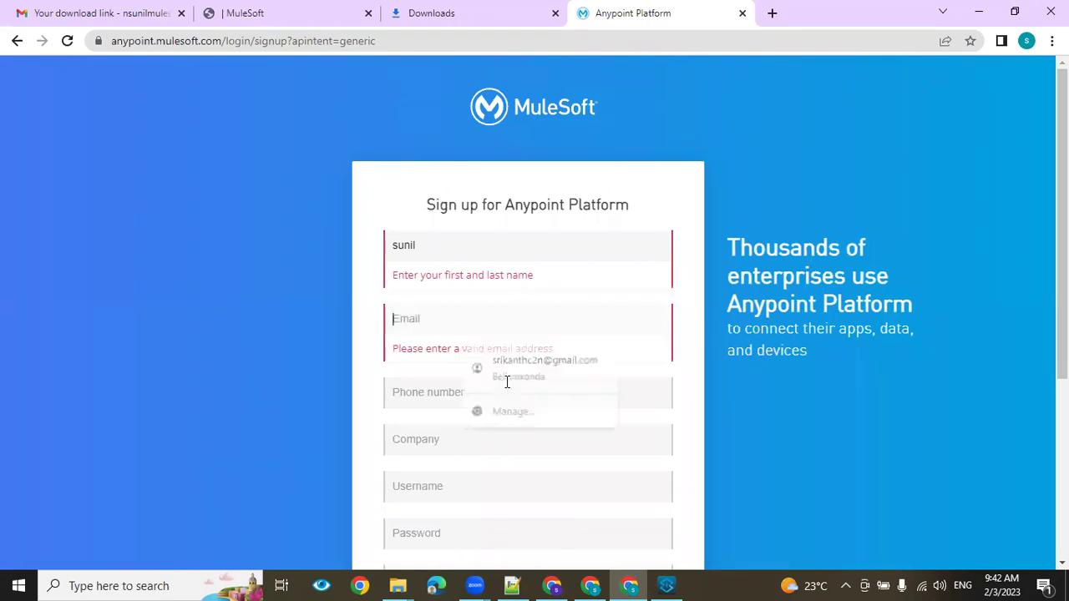
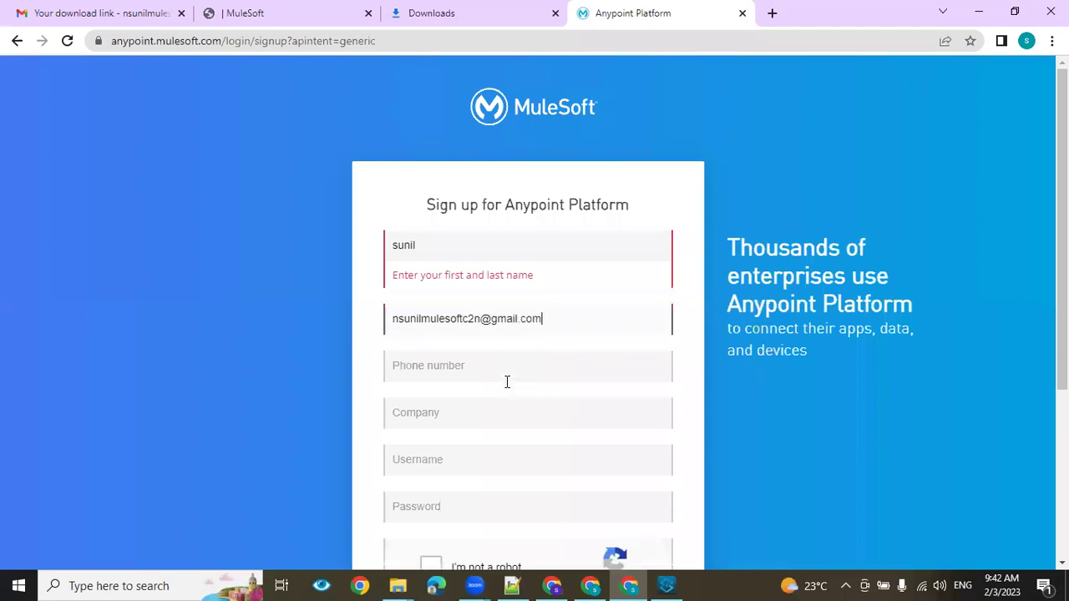
# Correct the full name field to the user's first and last name
pyautogui.click(437, 242)
pyautogui.write('n')
pyautogui.press('Tab')
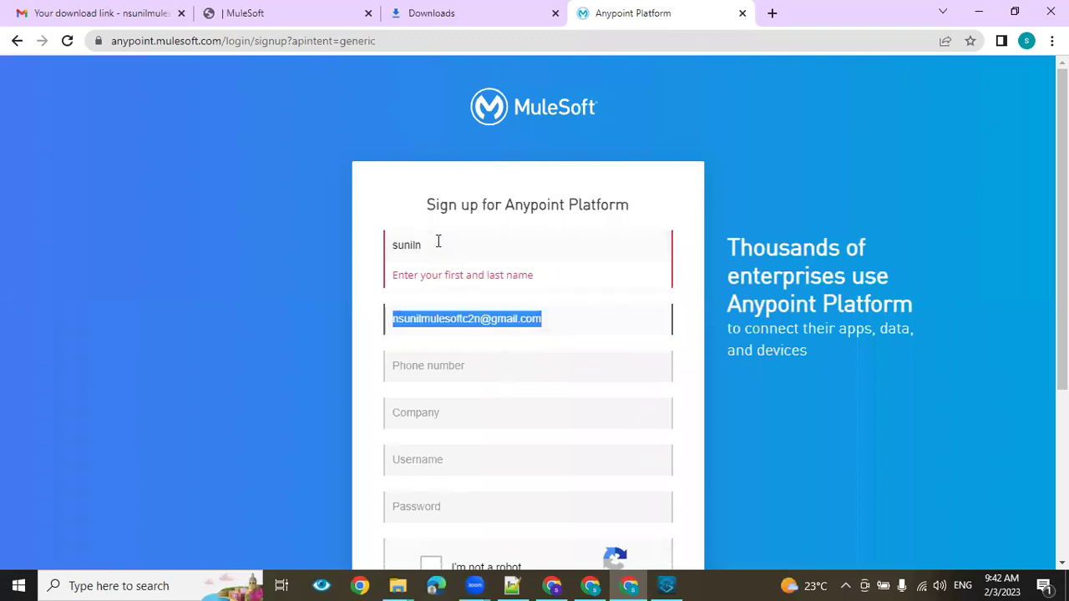
pyautogui.click(438, 242)
pyautogui.press('BackSpace')
pyautogui.write('n')
pyautogui.press('Tab')
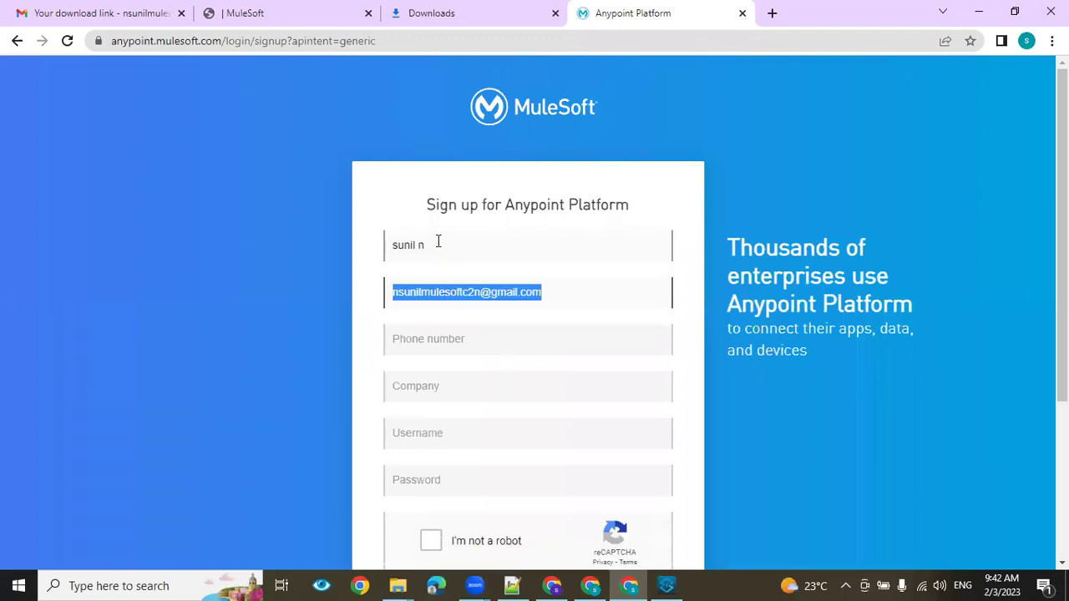
# Enter the phone number, company c2n and the chosen username
pyautogui.click(422, 334)
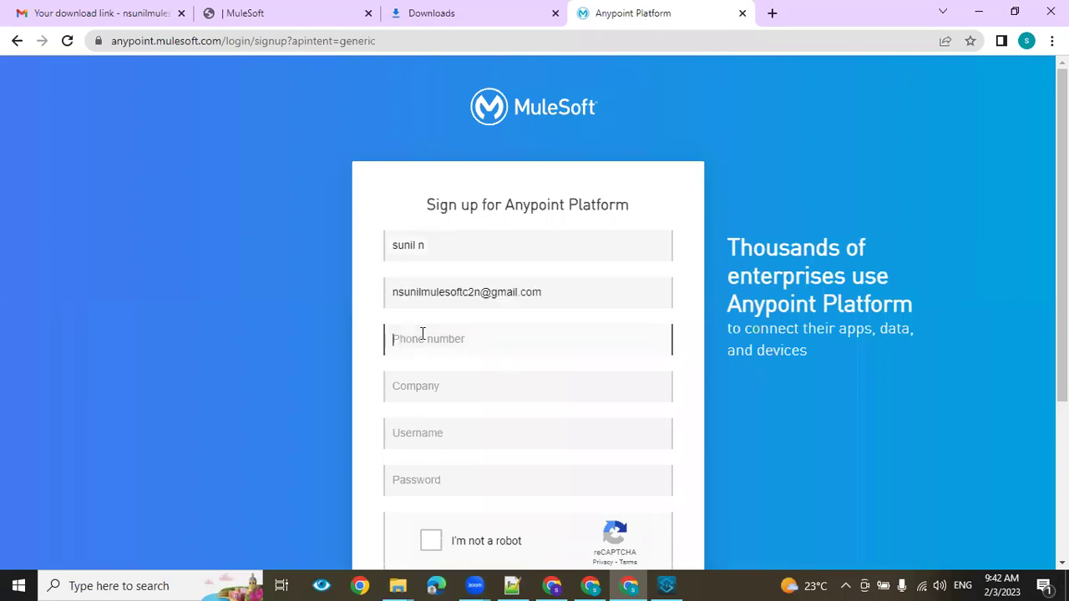
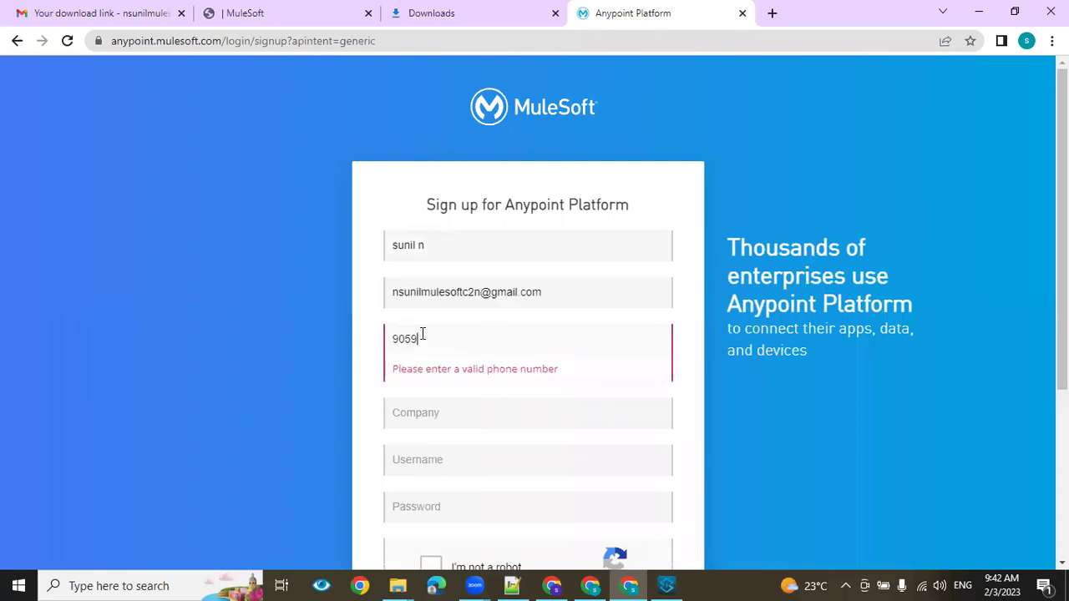
pyautogui.press('Tab')
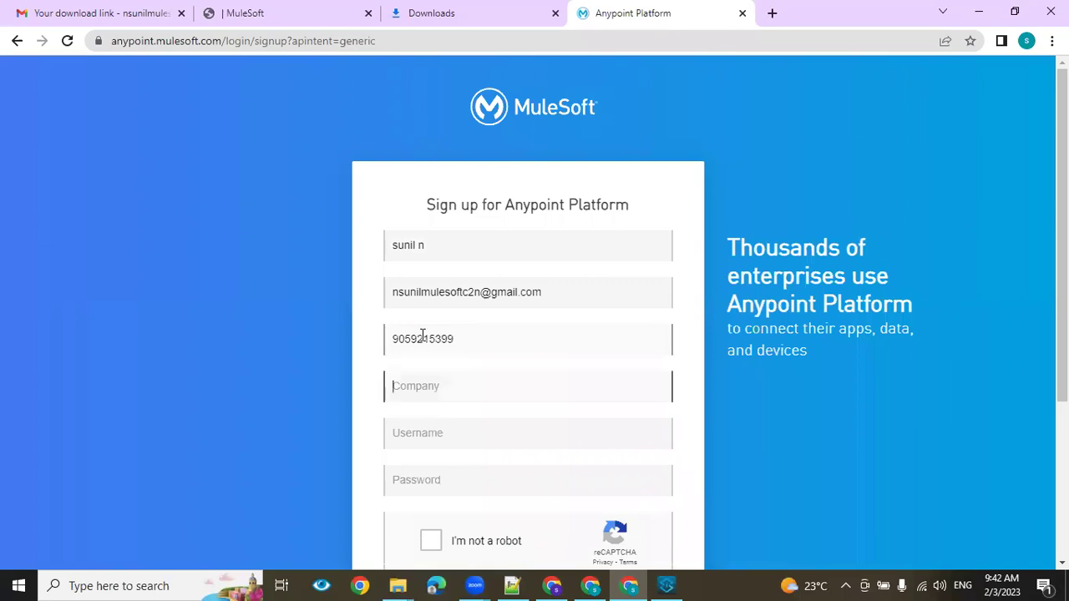
pyautogui.write('c')
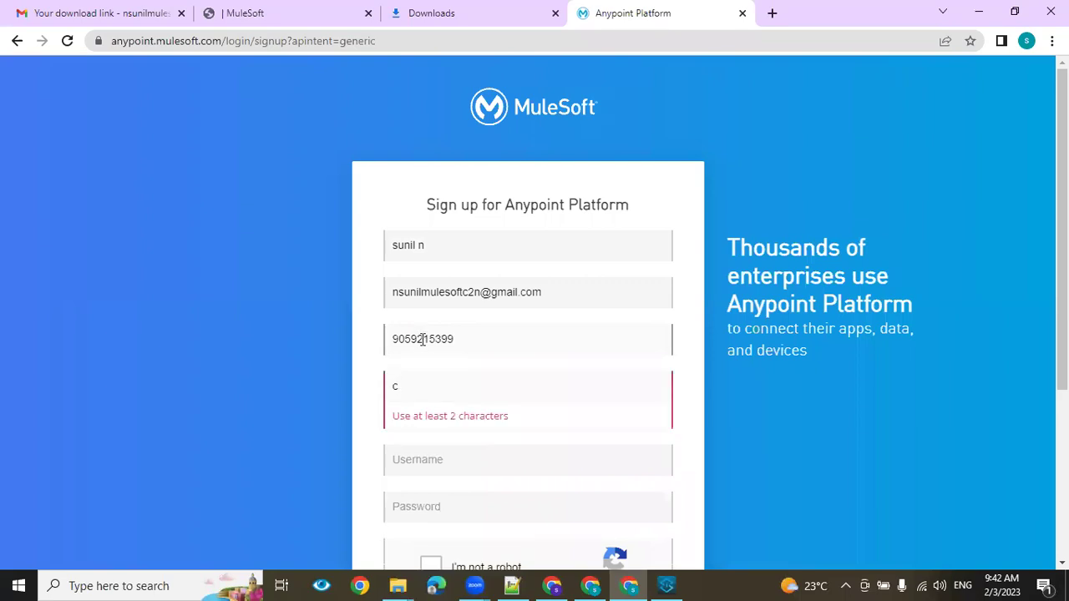
pyautogui.write('2n')
pyautogui.press('Tab')
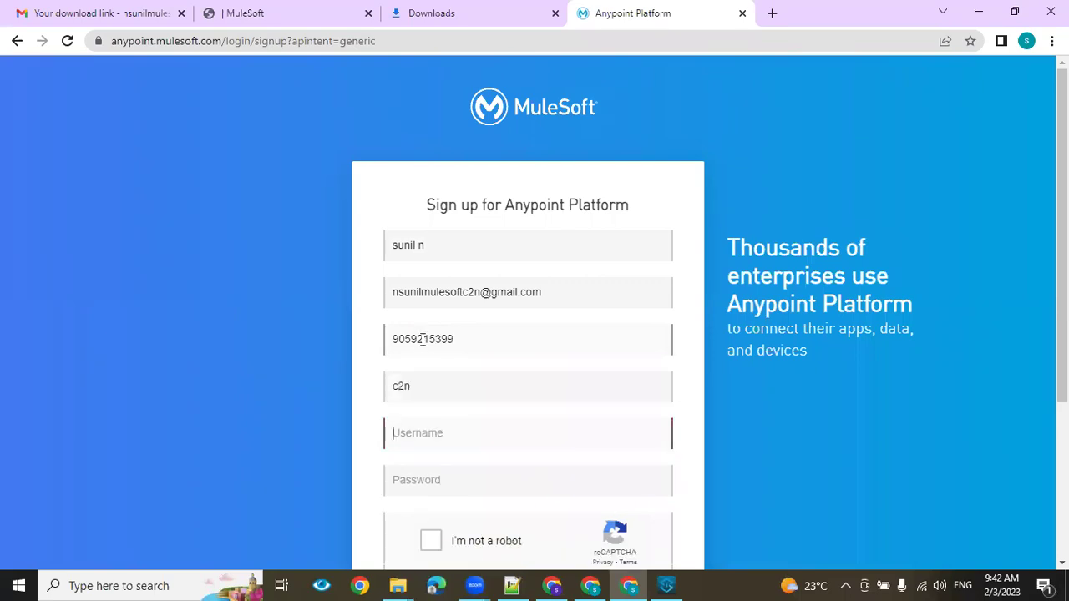
pyautogui.press('Tab')
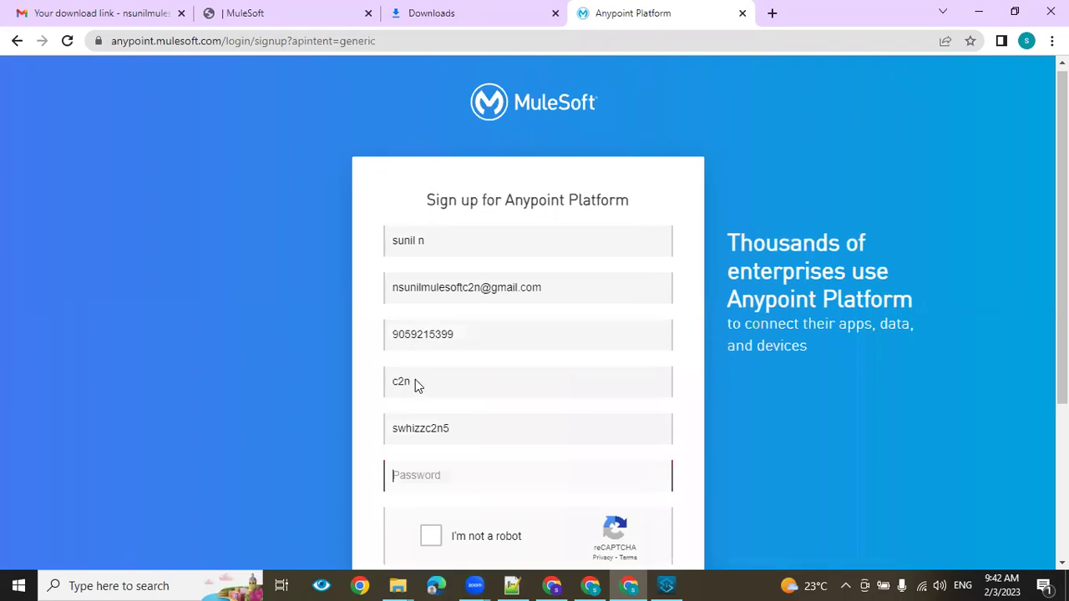
# Enter the account password, tick the robot and terms checkboxes, and create the account
pyautogui.scroll(-2, 430, 323)
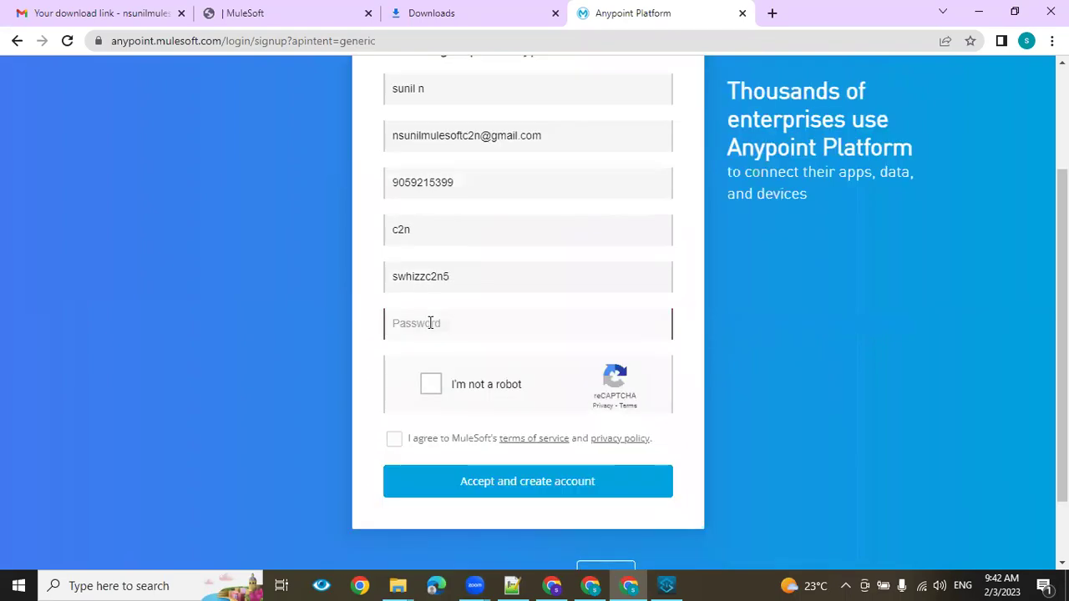
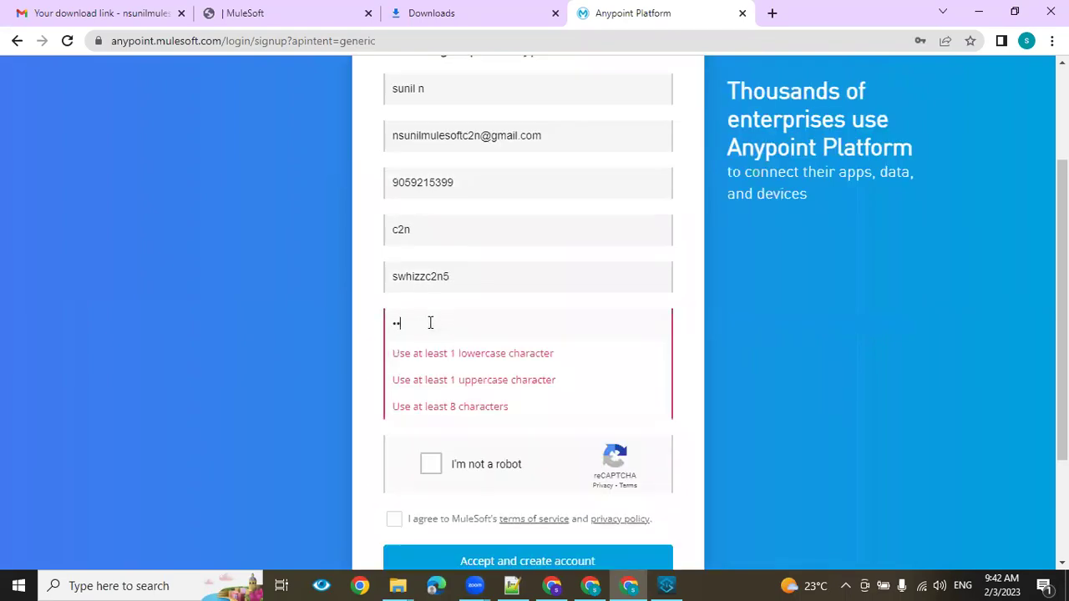
pyautogui.press('BackSpace')
pyautogui.press('BackSpace')
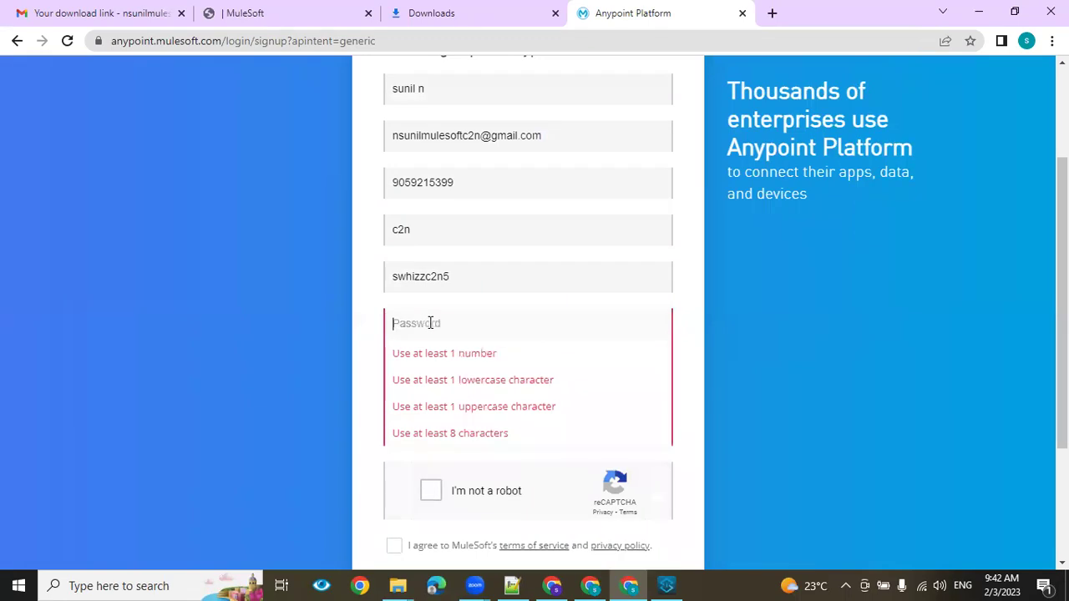
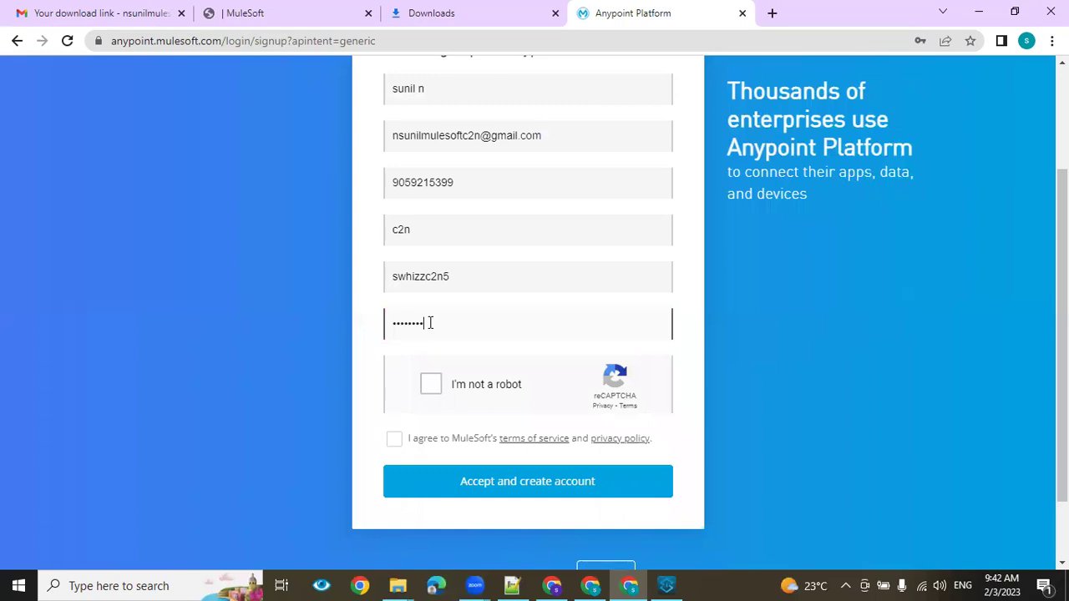
pyautogui.click(433, 386)
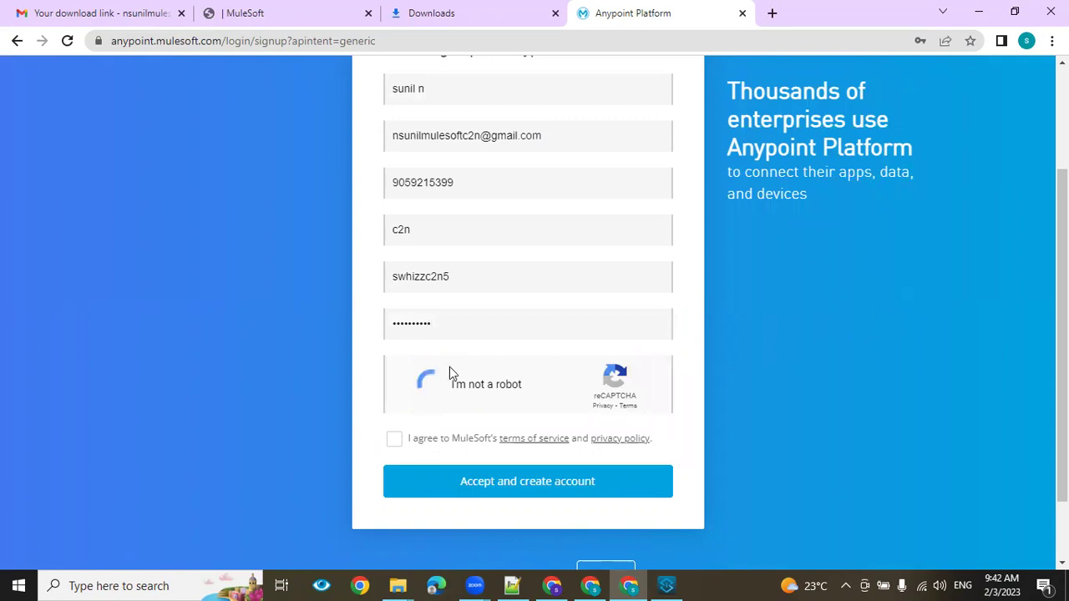
pyautogui.click(395, 439)
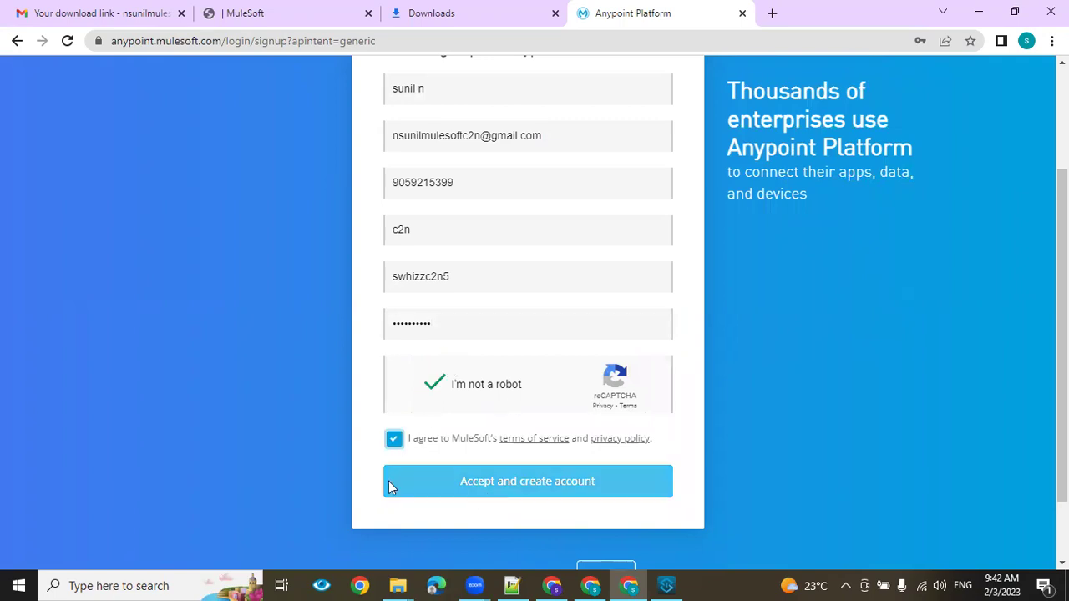
pyautogui.click(545, 482)
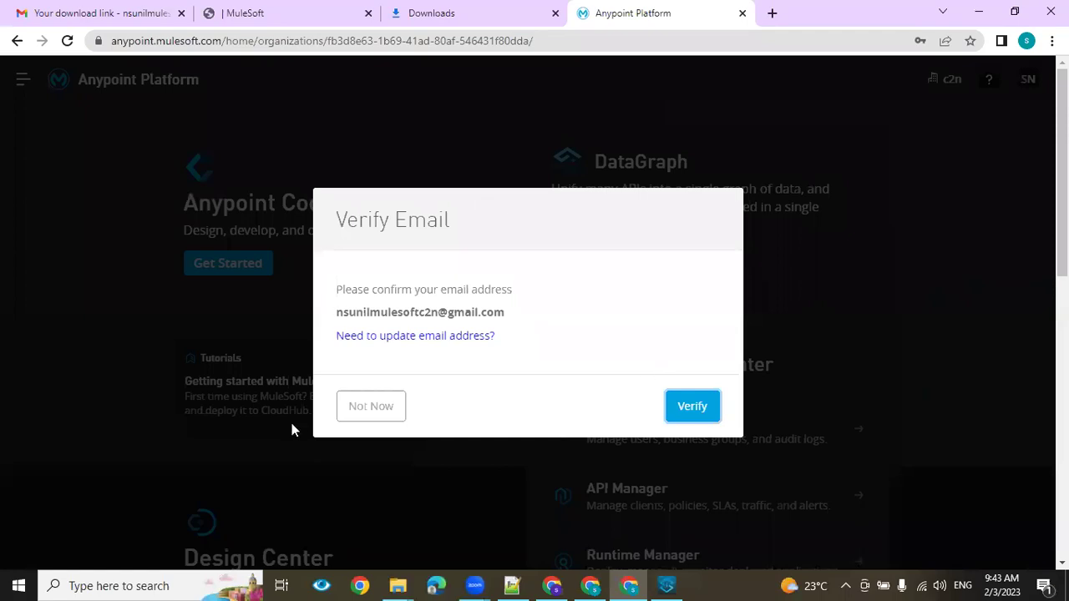
# Skip email verification with Not Now and list business groups from the user menu, rooted at c2n
pyautogui.click(388, 409)
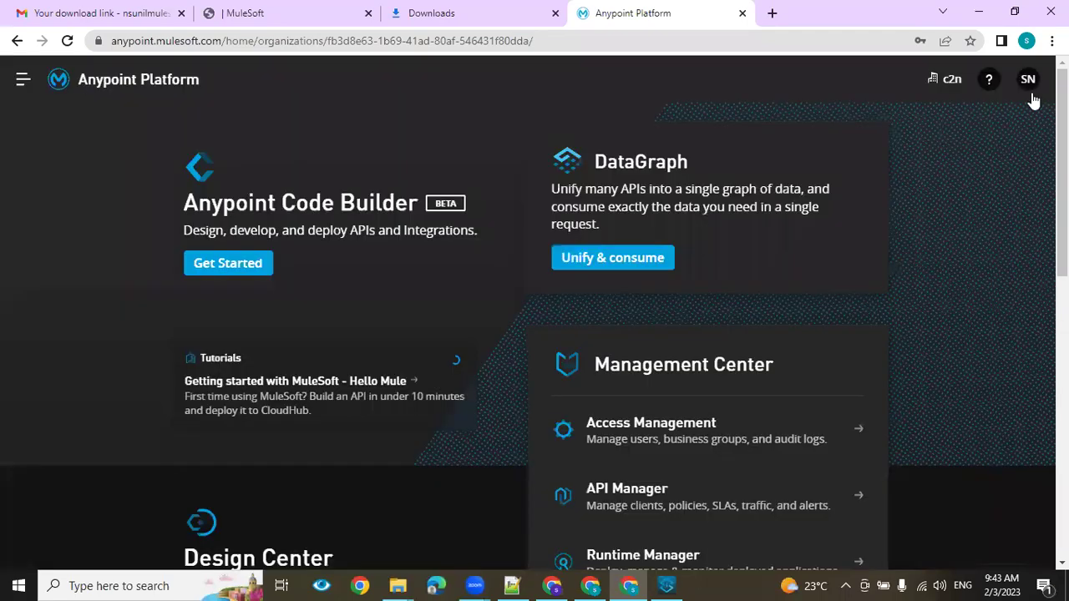
pyautogui.click(1034, 86)
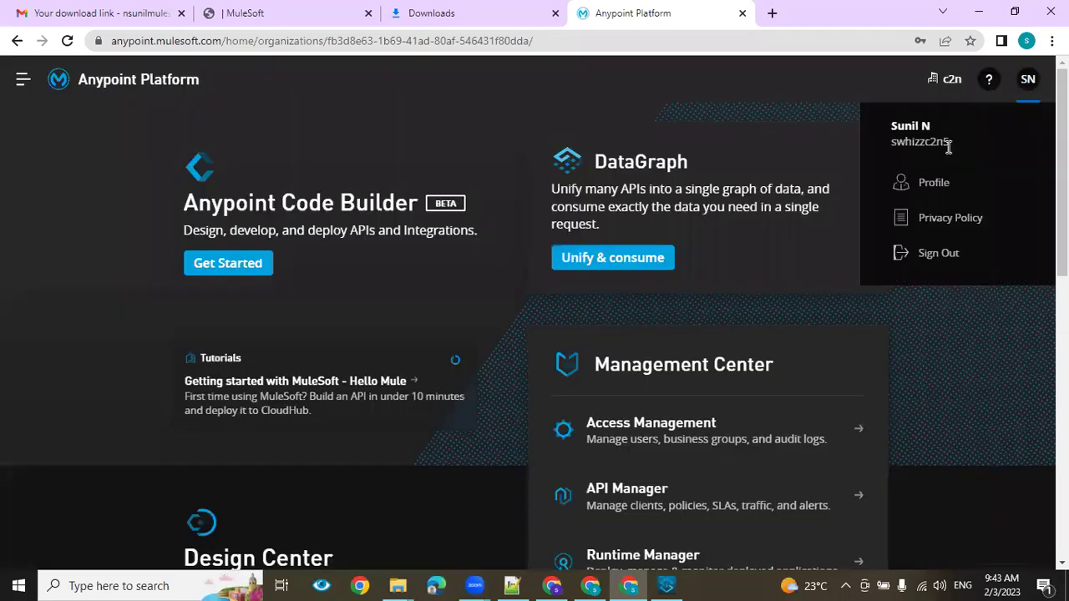
pyautogui.click(953, 83)
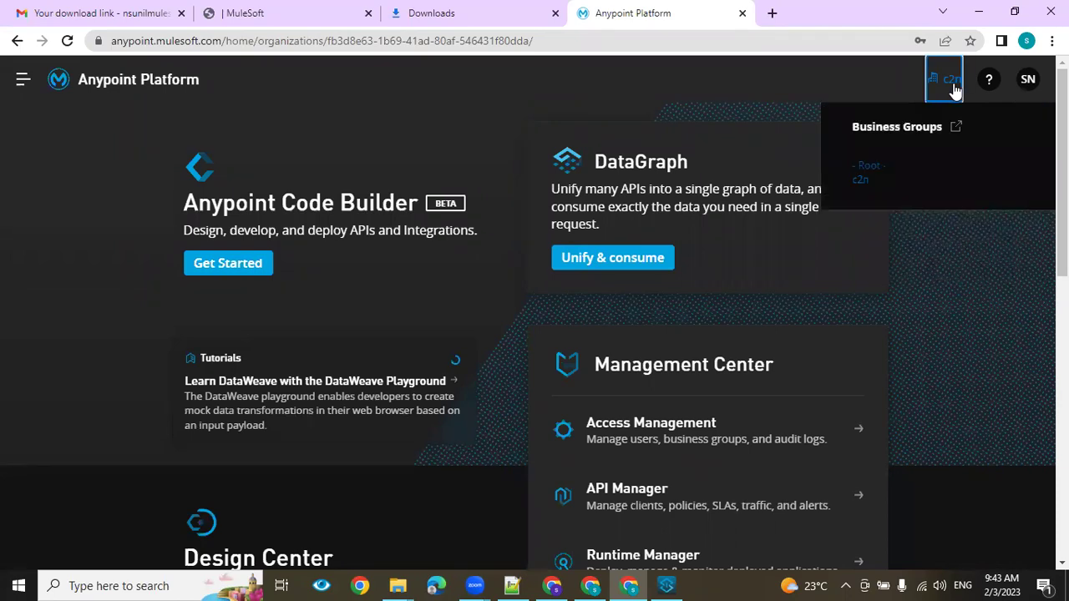
# Browse the main navigation drawer's Design Center, Exchange, DataGraph and Management Center entries
pyautogui.click(25, 84)
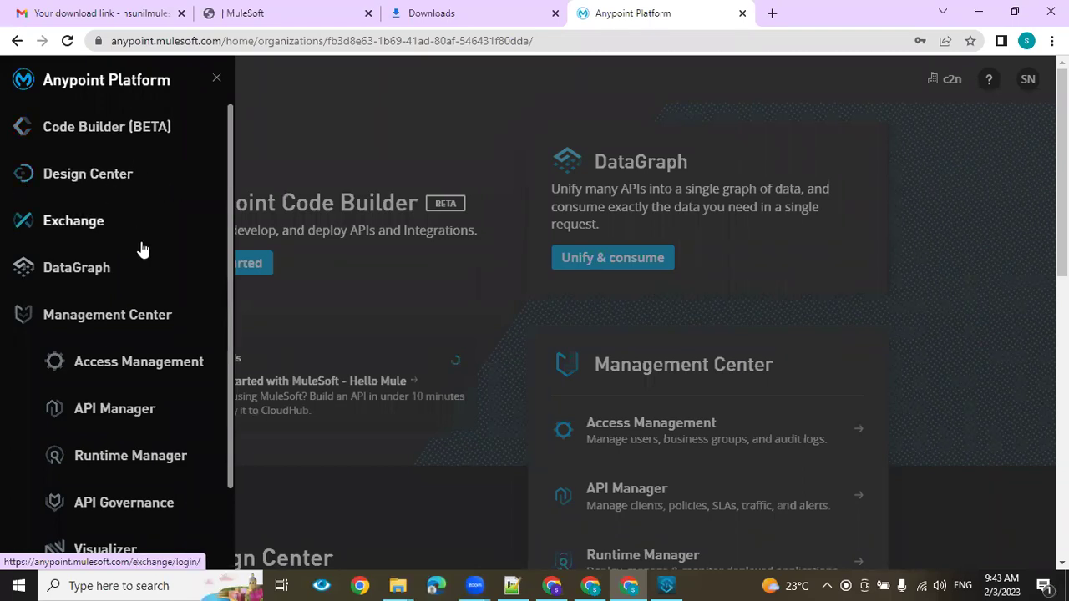
pyautogui.scroll(-1, 38, 301)
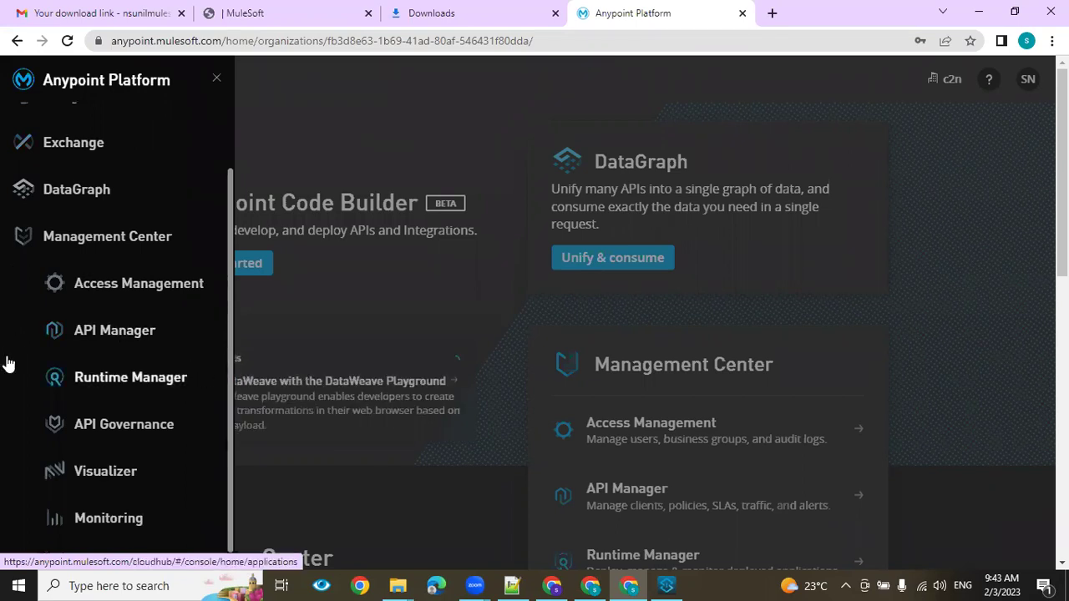
pyautogui.scroll(-1, 208, 385)
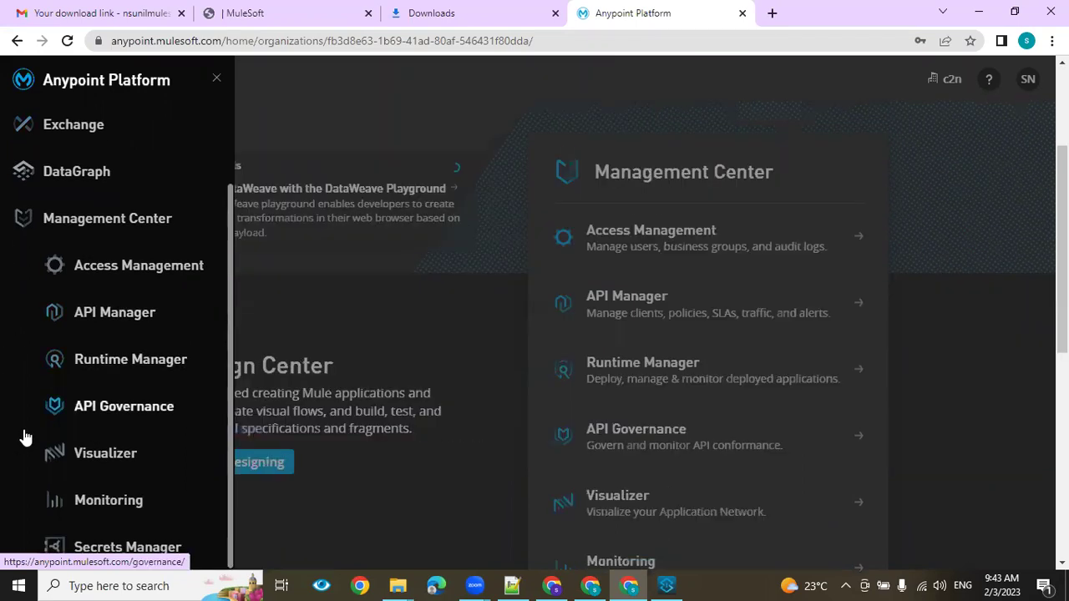
pyautogui.scroll(-1, 66, 456)
pyautogui.scroll(2, 100, 242)
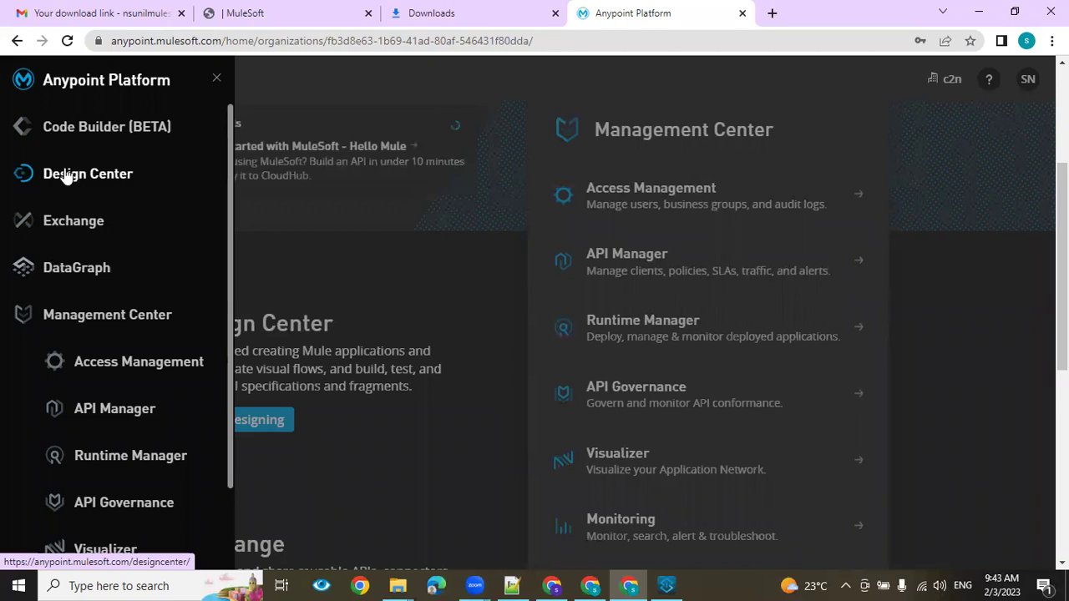
# Go to Design Center, which shows no API projects yet
pyautogui.click(68, 175)
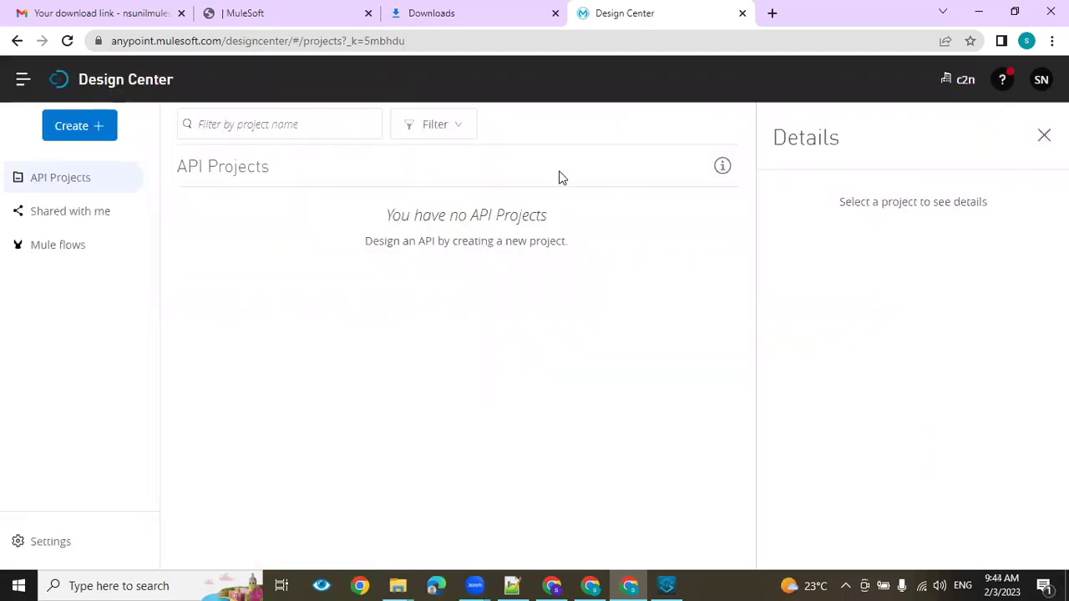
pyautogui.click(13, 80)
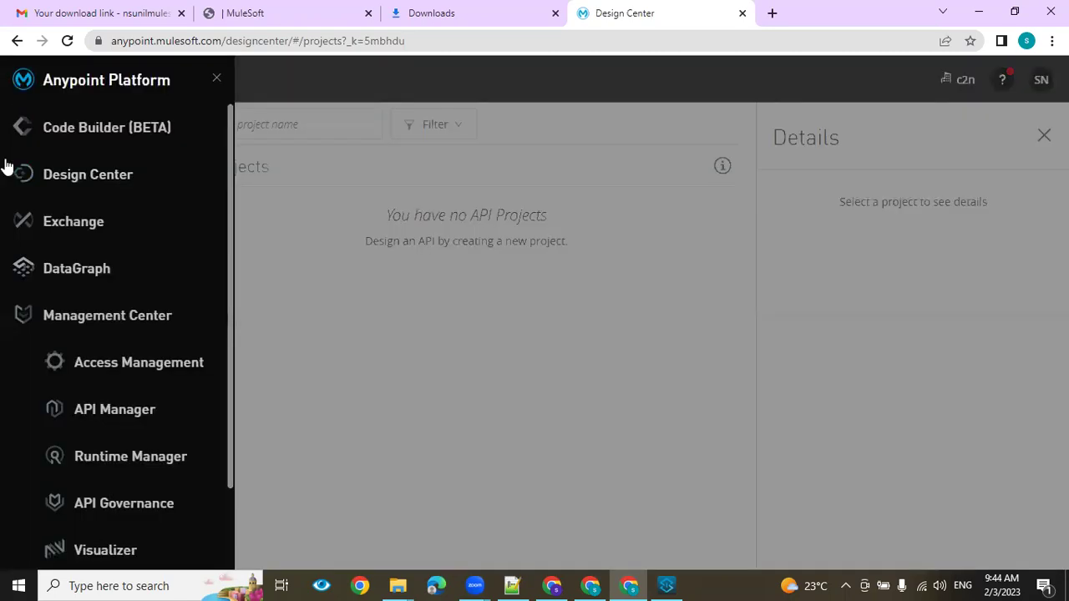
# Browse MuleSoft's Exchange assets, then filter to c2n (root), which shows 0 results
pyautogui.click(88, 229)
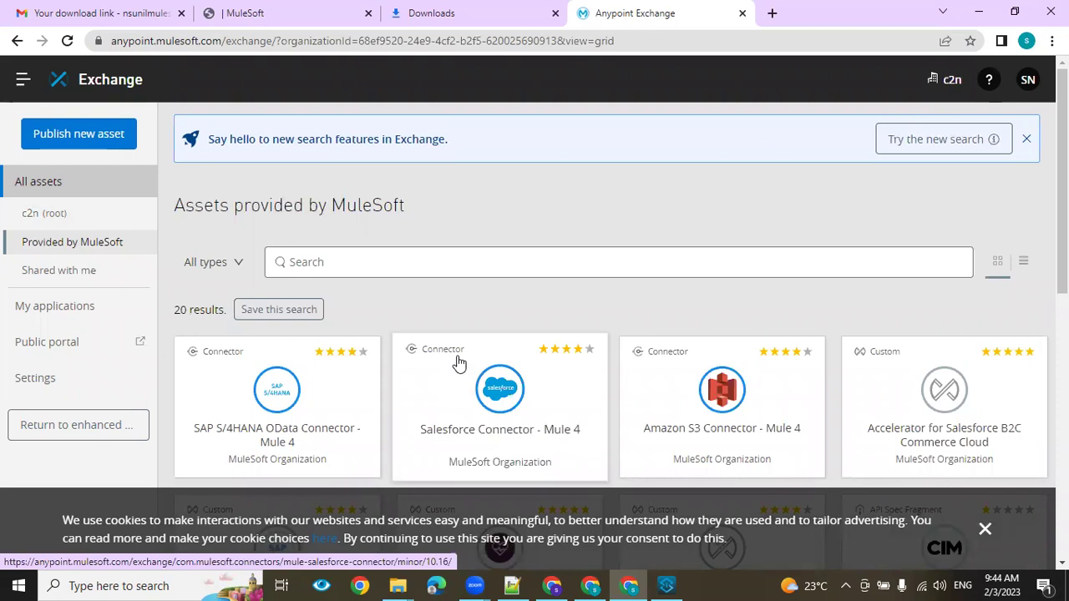
pyautogui.scroll(-2, 774, 312)
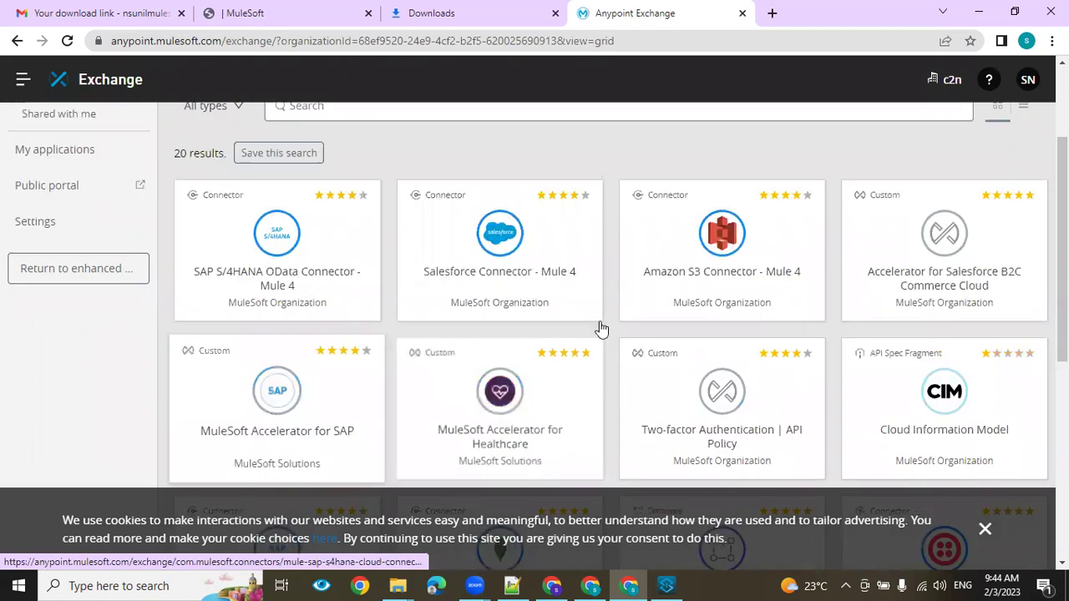
pyautogui.scroll(-5, 602, 329)
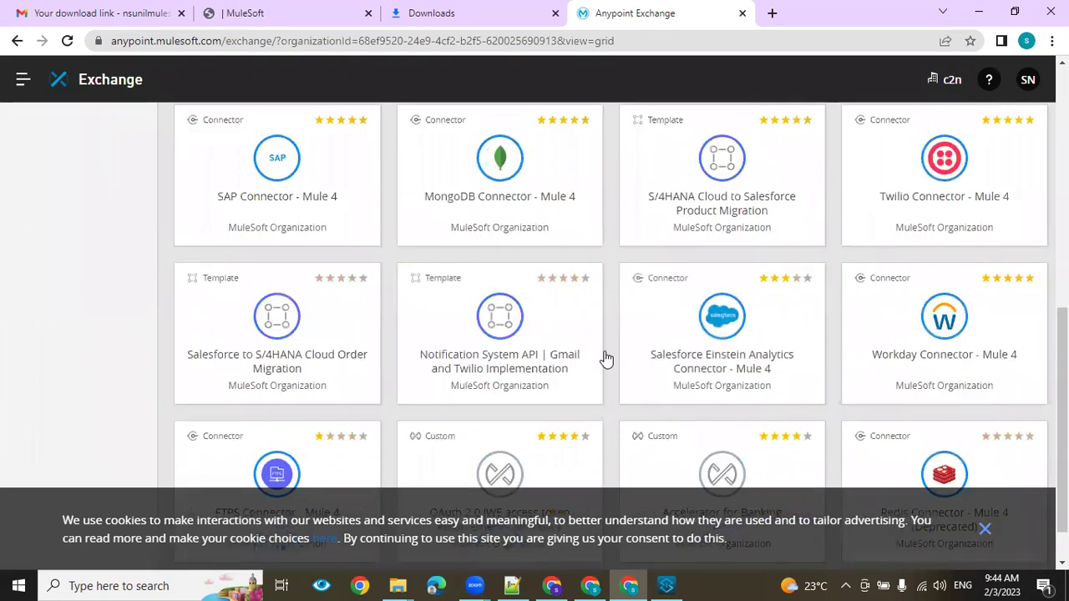
pyautogui.scroll(-3, 621, 364)
pyautogui.scroll(-10, 632, 369)
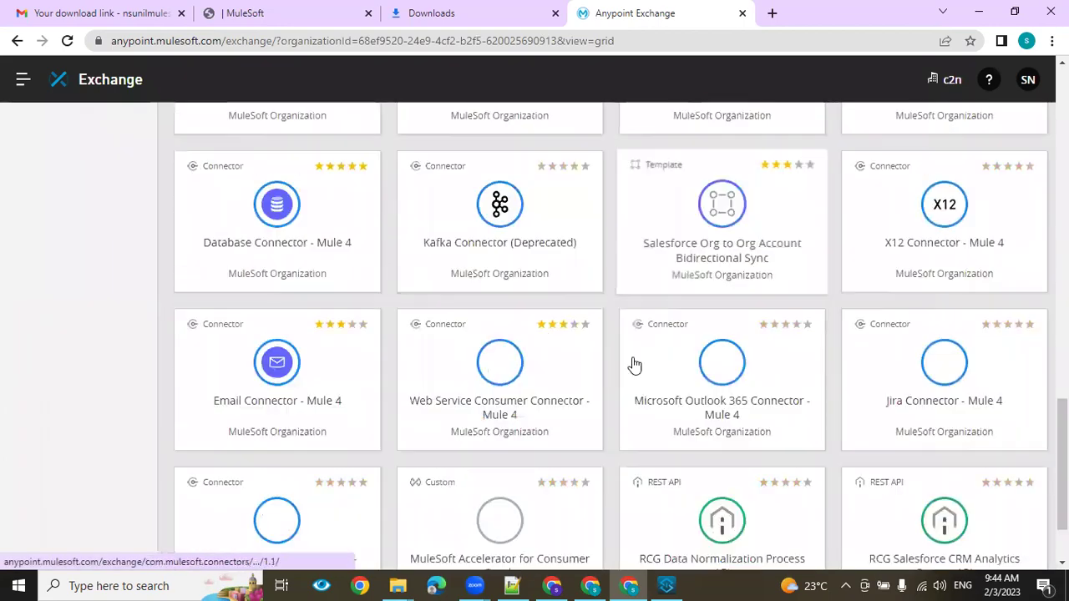
pyautogui.scroll(-6, 637, 373)
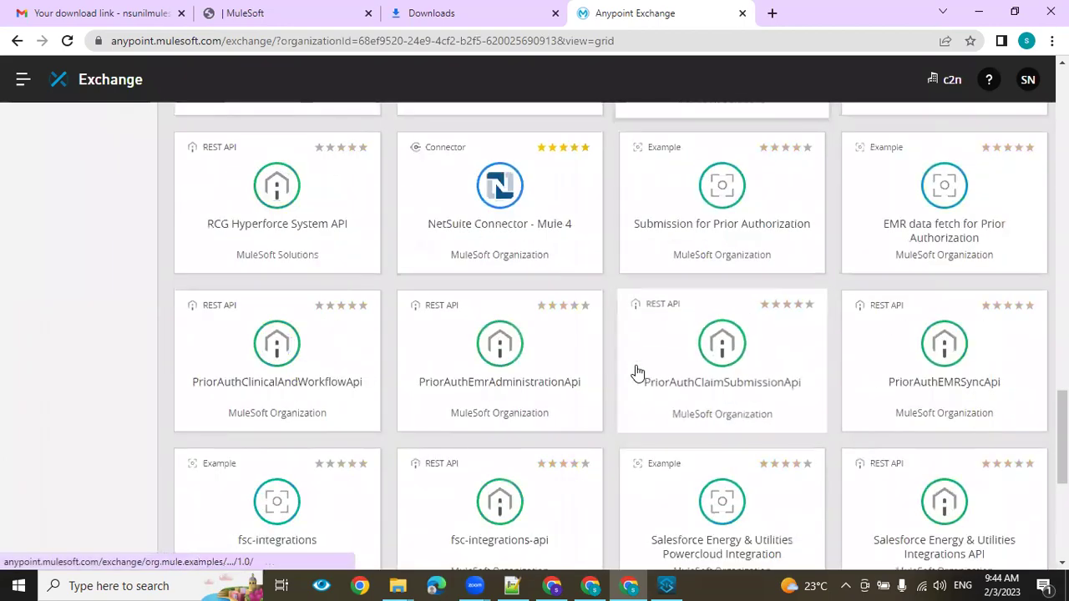
pyautogui.scroll(-2, 635, 377)
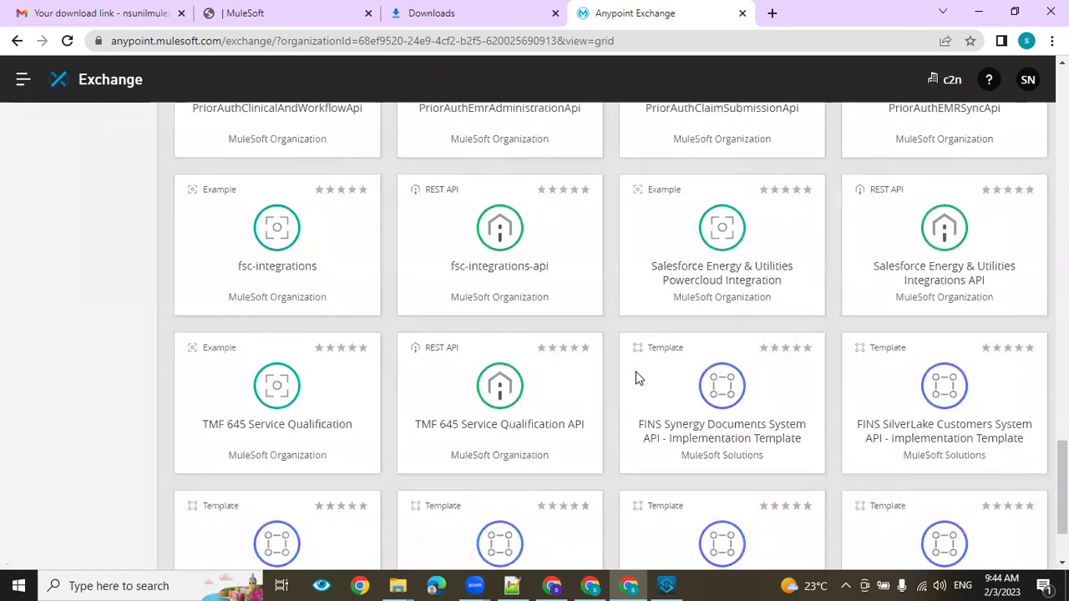
pyautogui.scroll(5, 639, 409)
pyautogui.scroll(12, 637, 428)
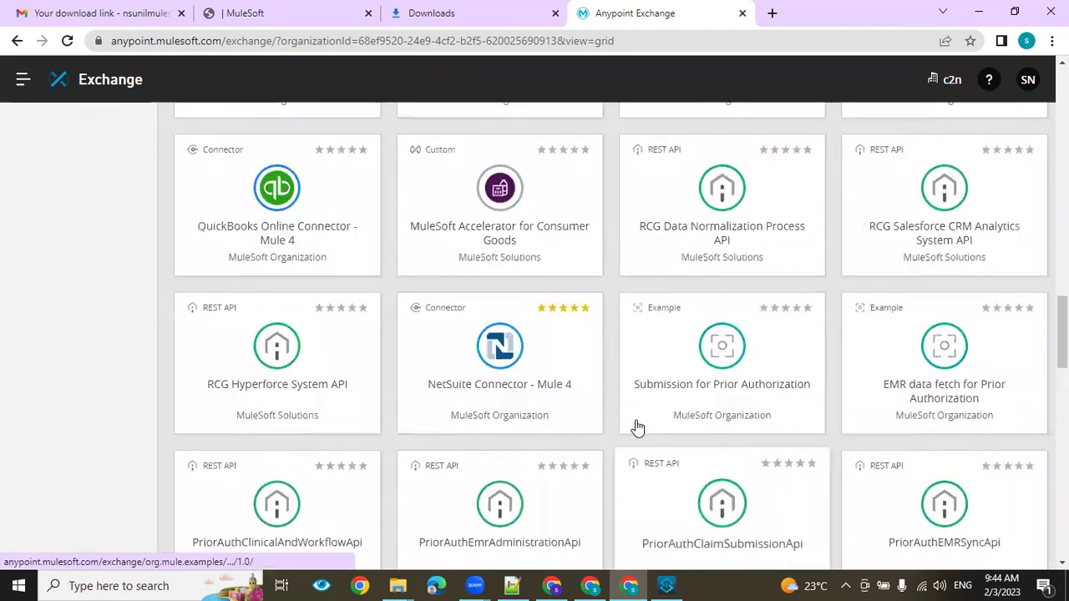
pyautogui.scroll(5, 630, 429)
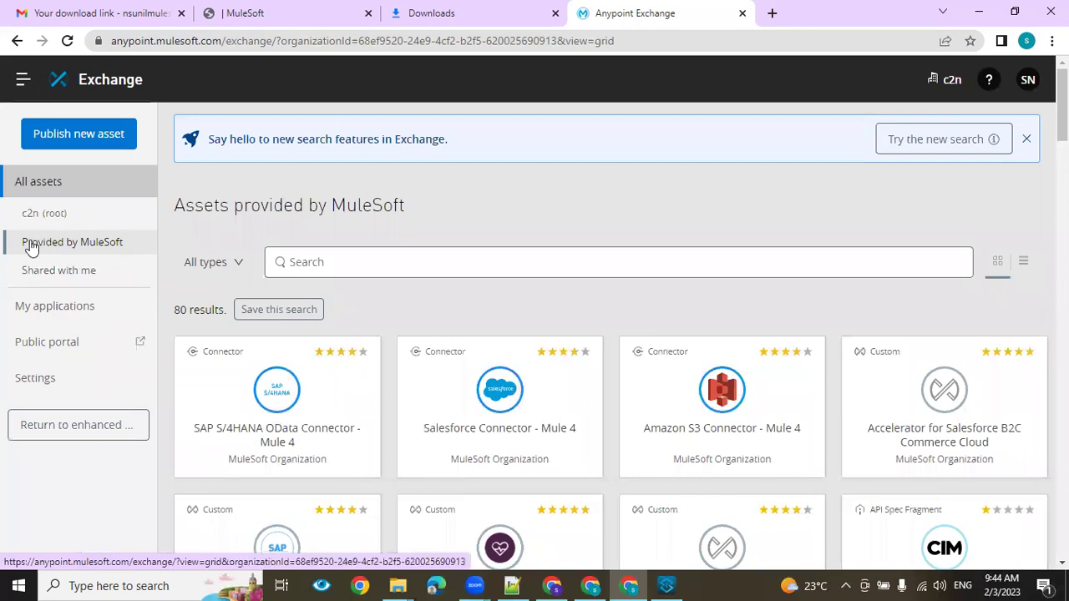
pyautogui.click(34, 218)
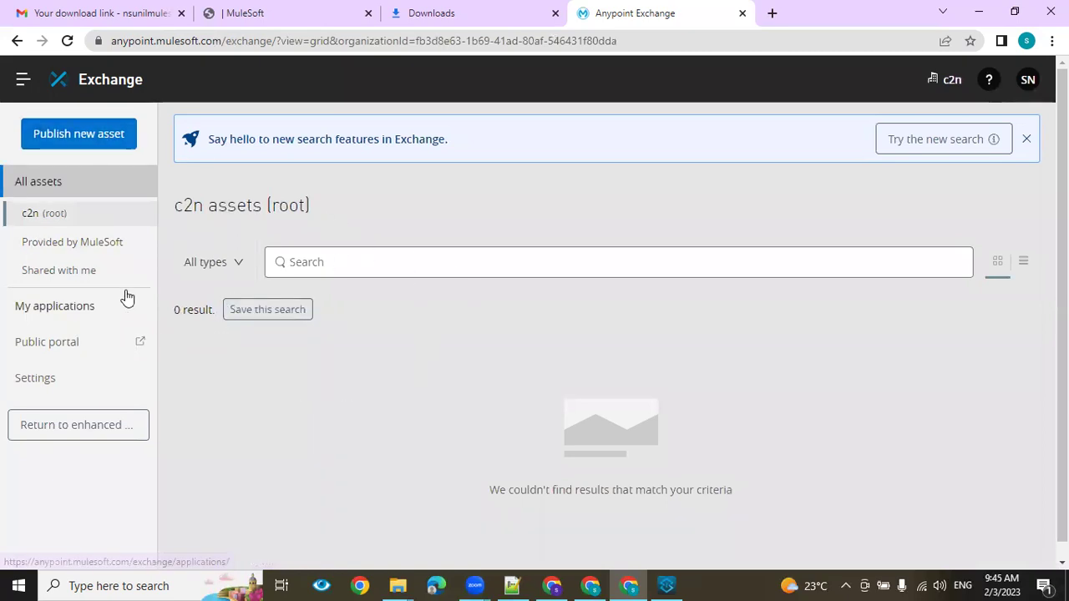
pyautogui.click(23, 80)
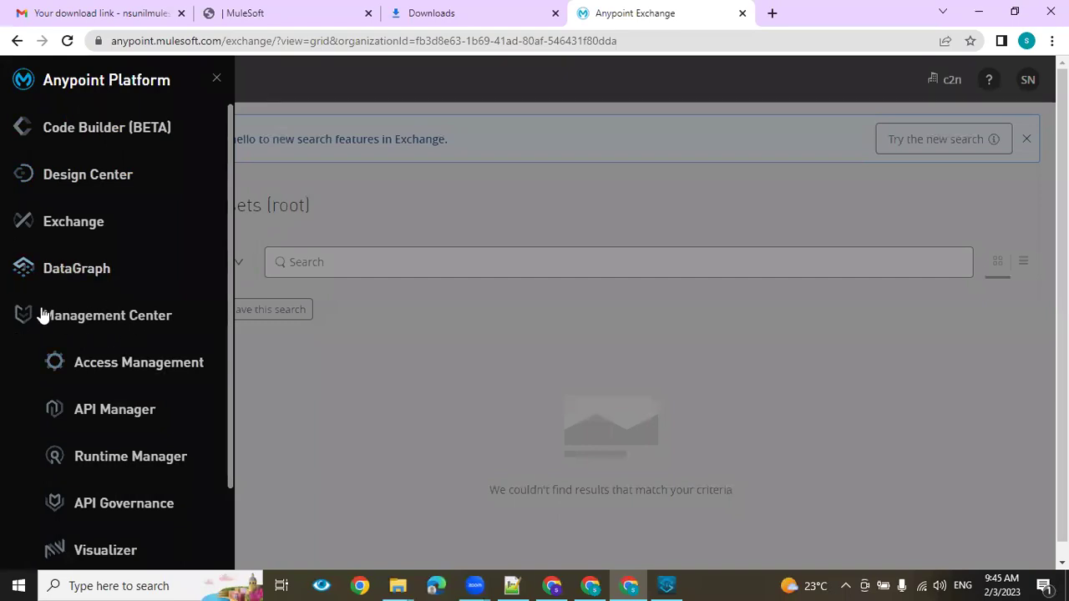
# Go to Management Center's Access Management to view the c2n organization's Business Groups
pyautogui.scroll(-1, 143, 310)
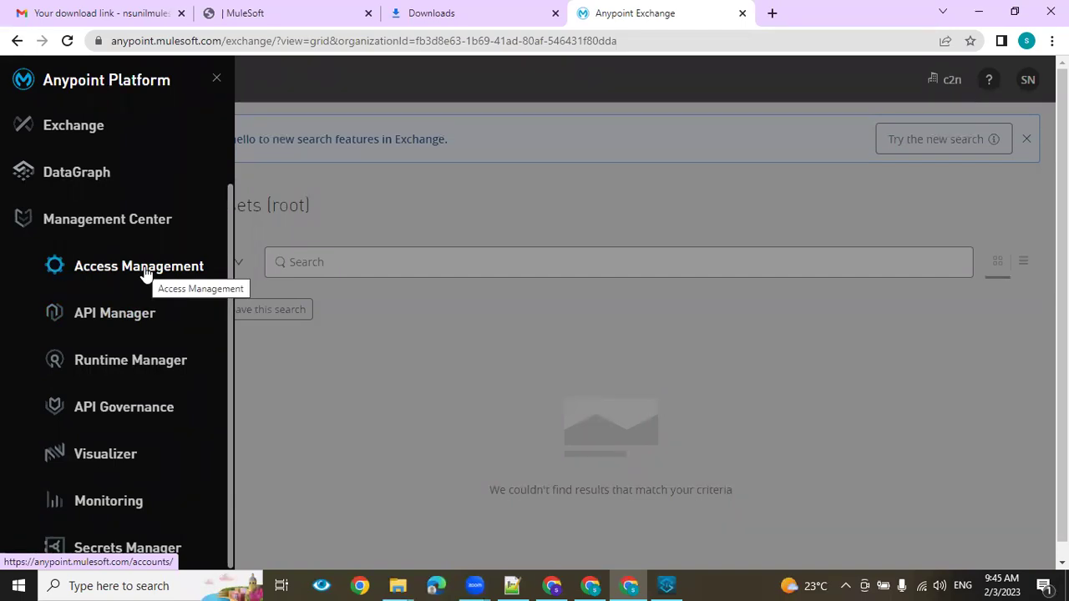
pyautogui.click(146, 273)
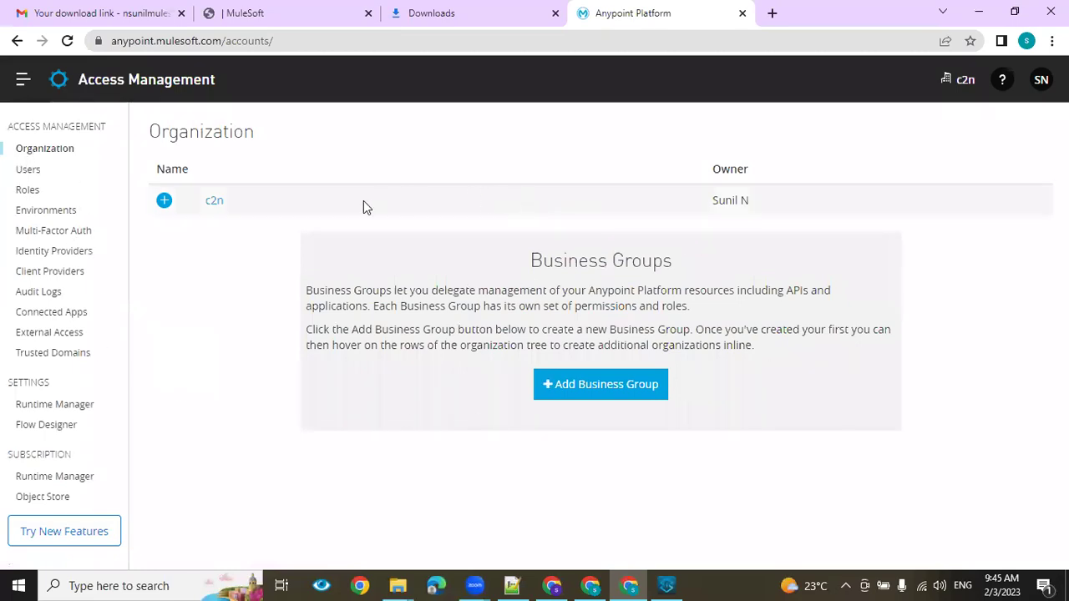
pyautogui.click(20, 85)
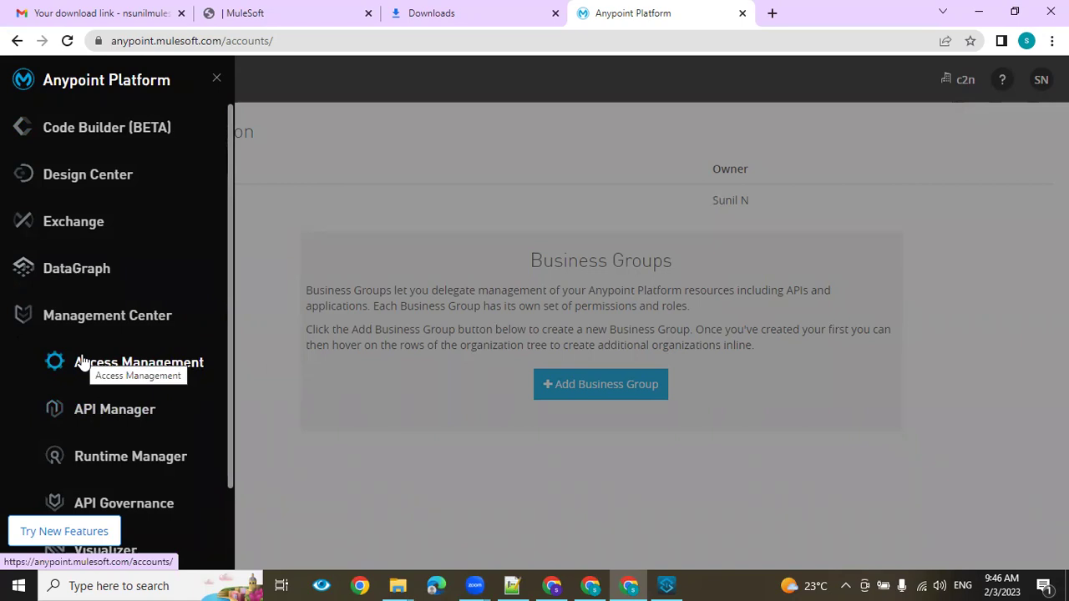
pyautogui.scroll(-1, 48, 367)
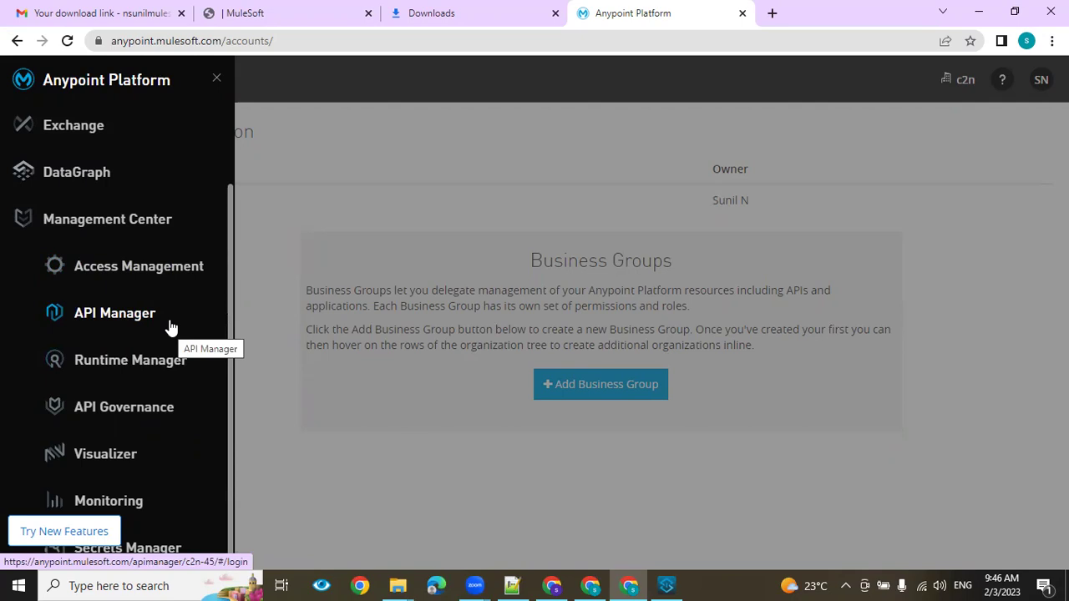
# Go to API Manager and close the Flex Gateway announcement, showing no Sandbox APIs
pyautogui.click(81, 316)
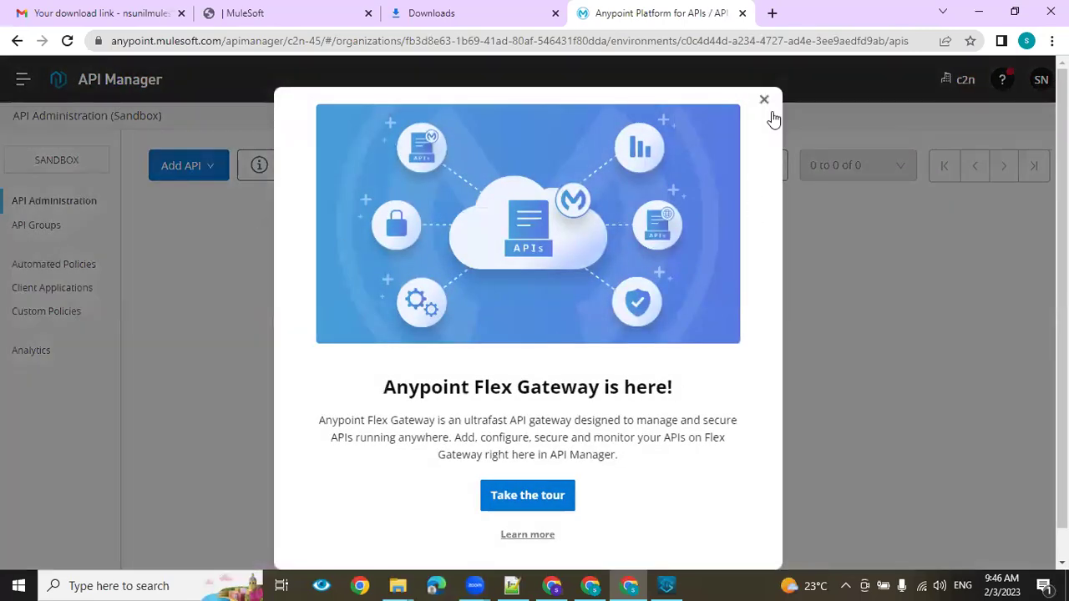
pyautogui.click(764, 100)
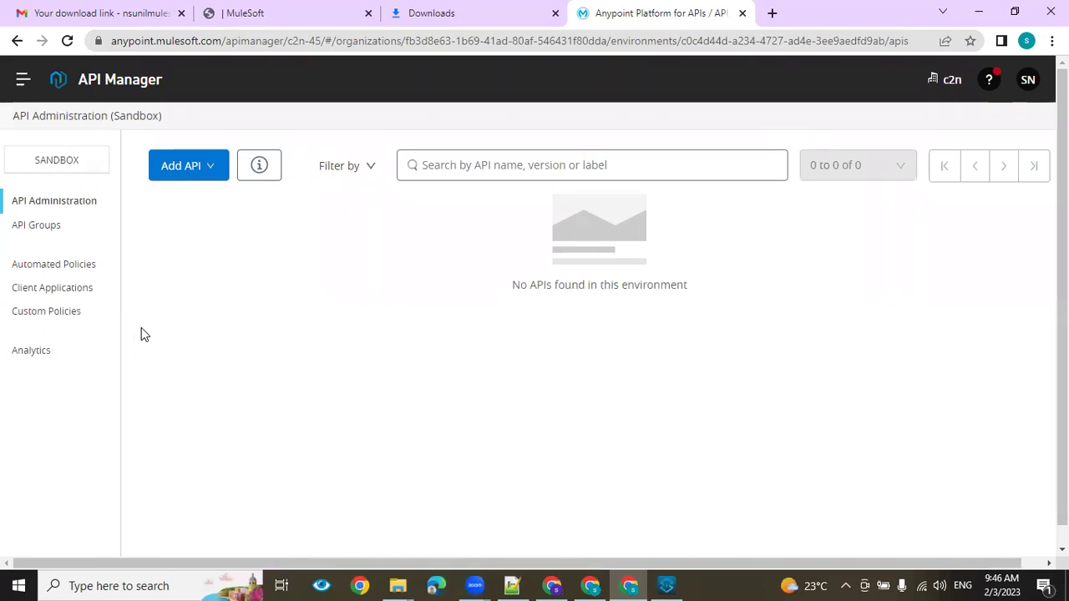
pyautogui.click(25, 82)
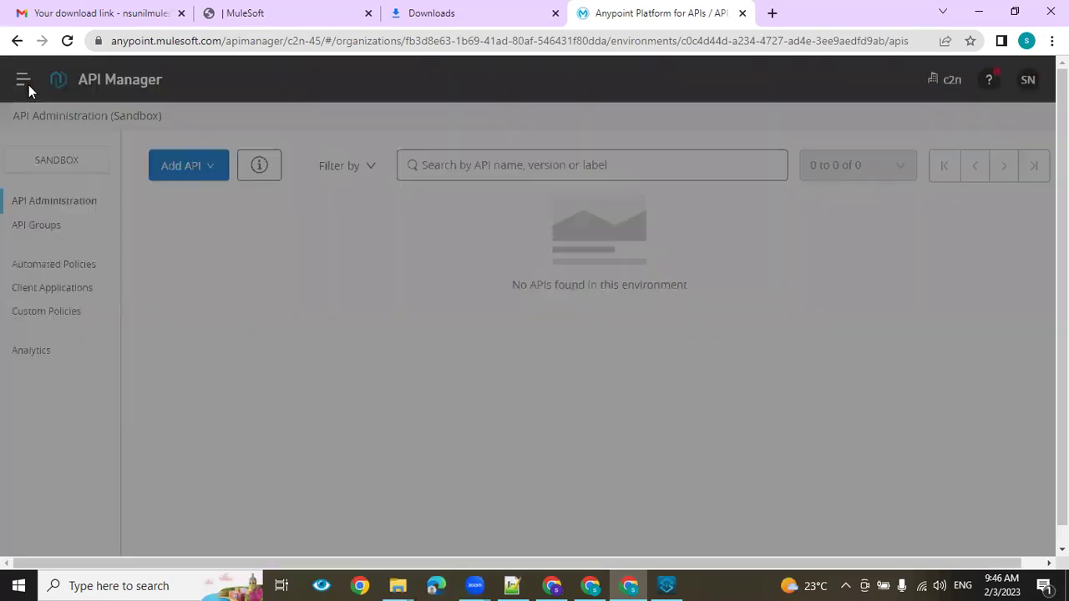
pyautogui.scroll(-1, 125, 401)
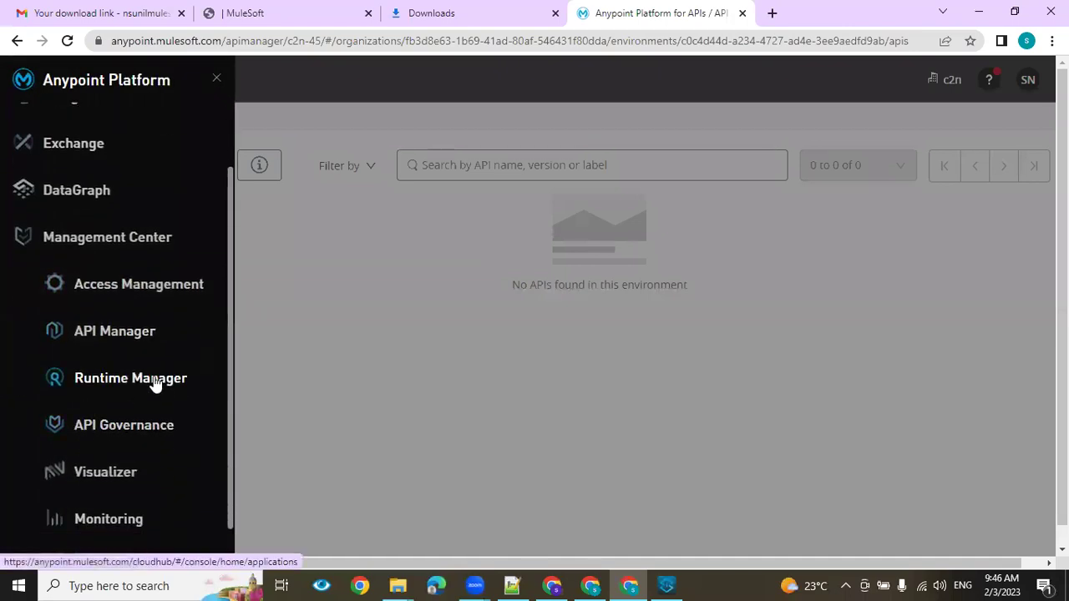
# Go to Runtime Manager's Choose Environment page offering Design and Sandbox
pyautogui.click(154, 381)
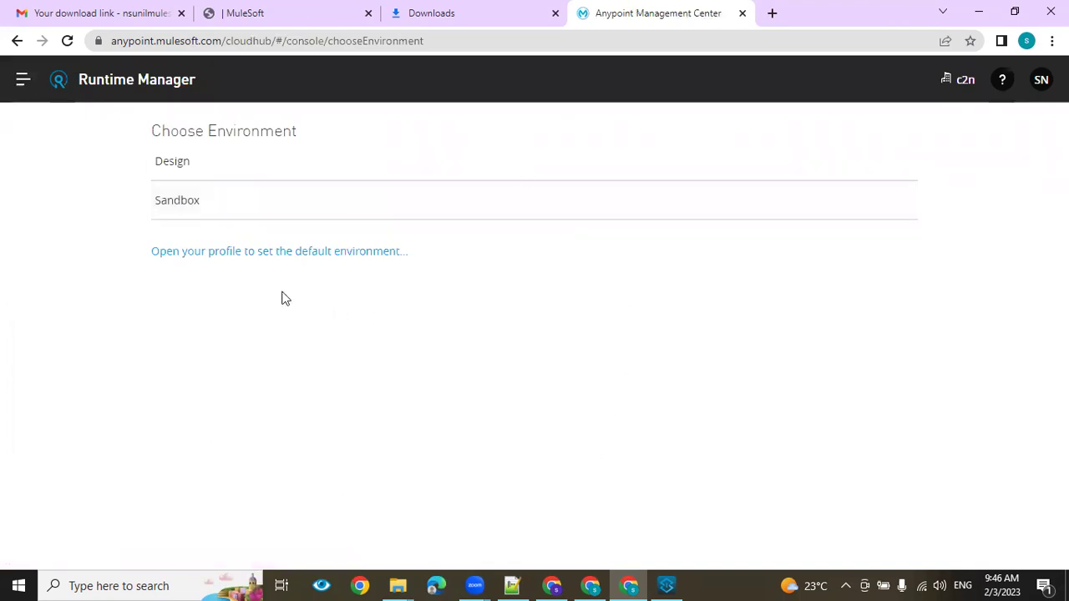
pyautogui.click(18, 81)
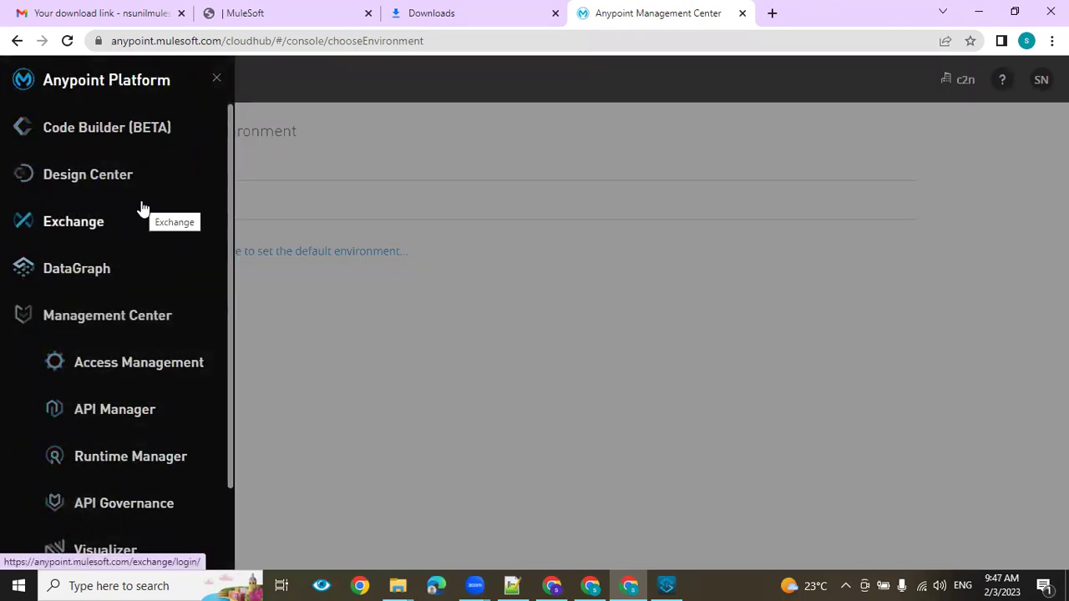
# Return to the platform home page and open the Anypoint Studio download page in a new tab
pyautogui.click(209, 90)
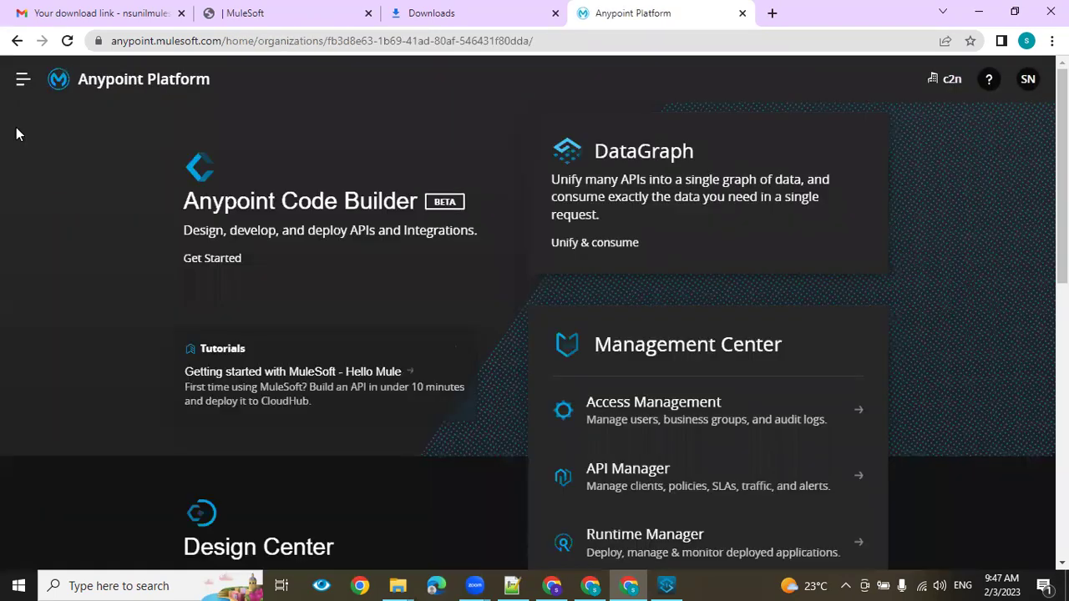
pyautogui.scroll(-3, 480, 390)
pyautogui.scroll(-5, 480, 390)
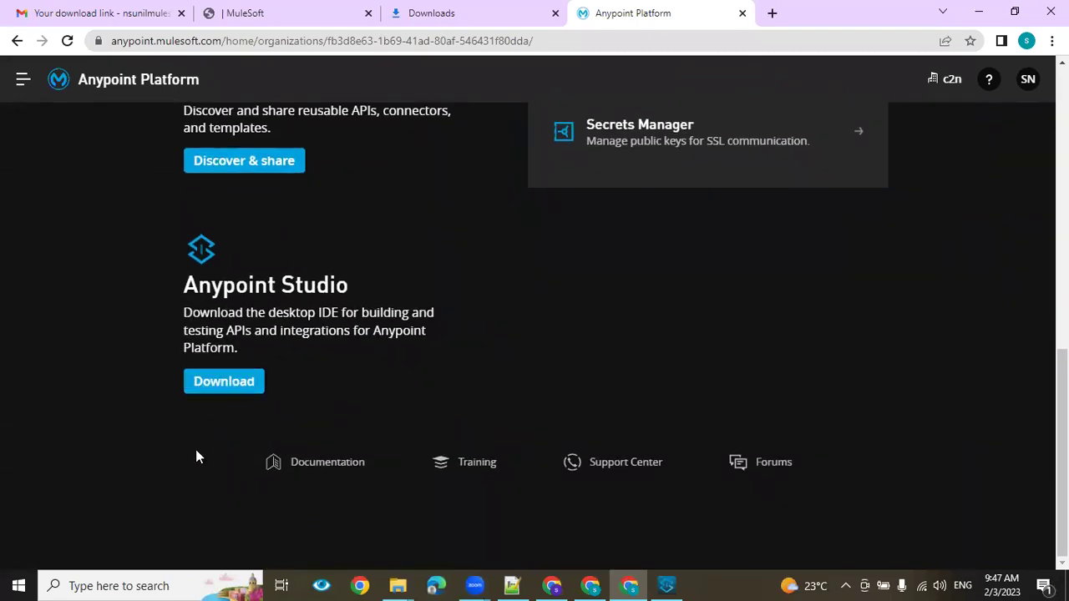
pyautogui.click(230, 384)
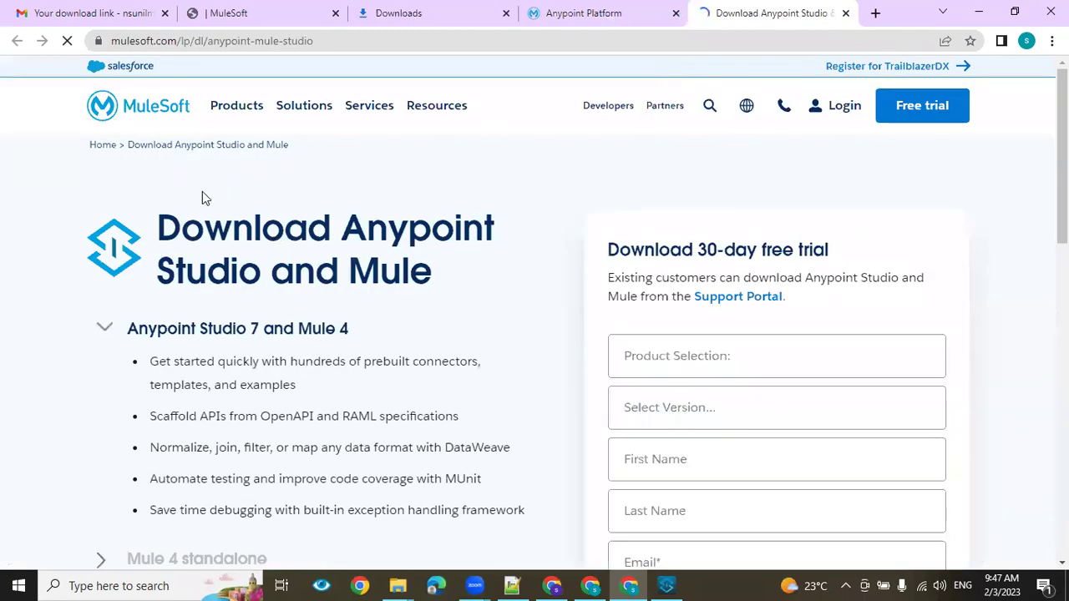
pyautogui.moveTo(369, 105)
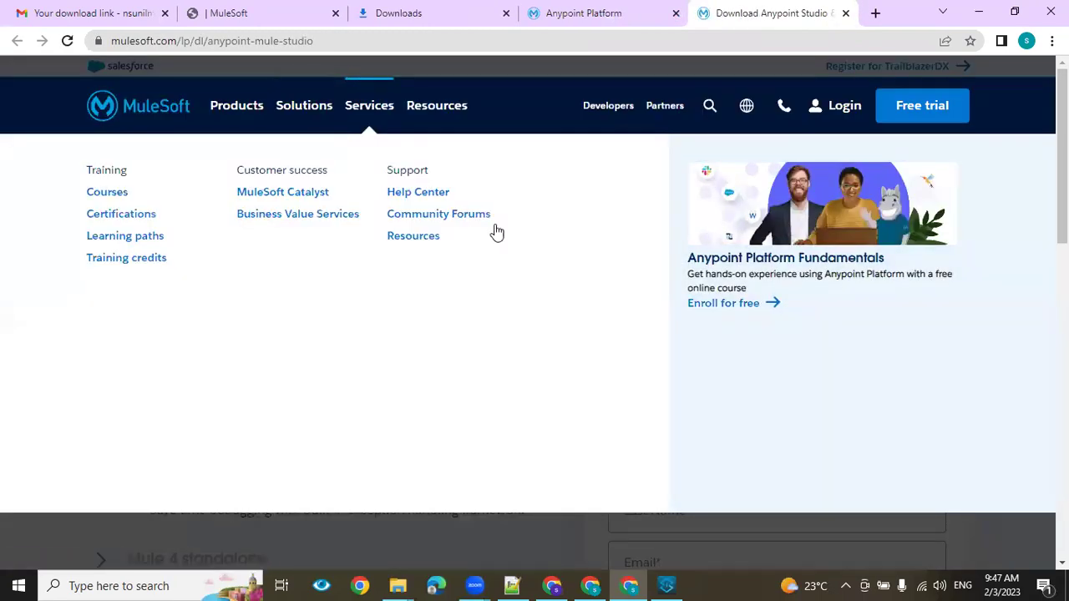
pyautogui.scroll(-4, 537, 298)
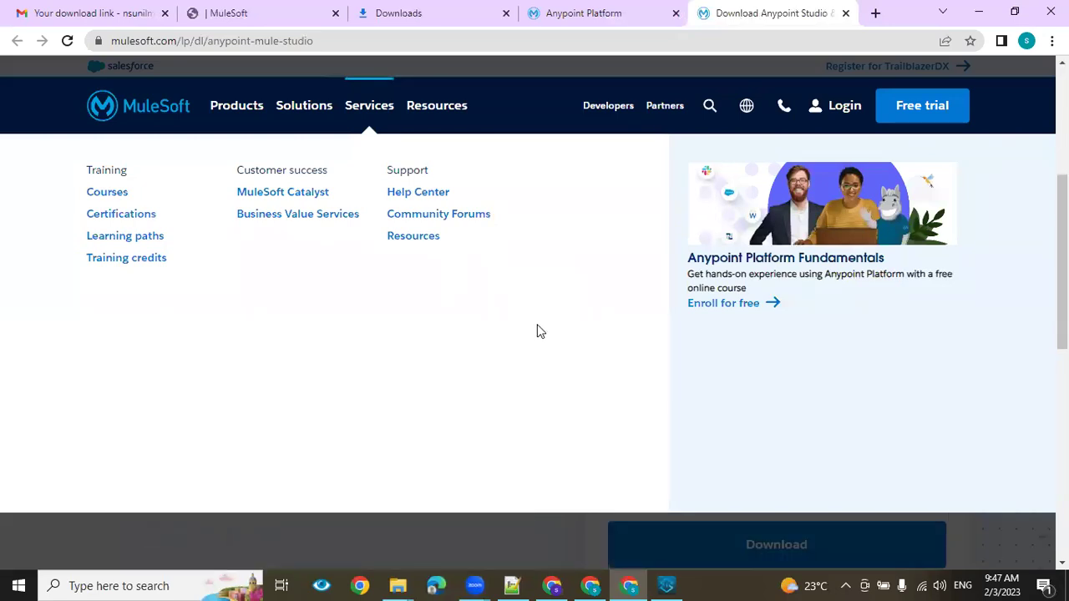
pyautogui.scroll(2, 537, 332)
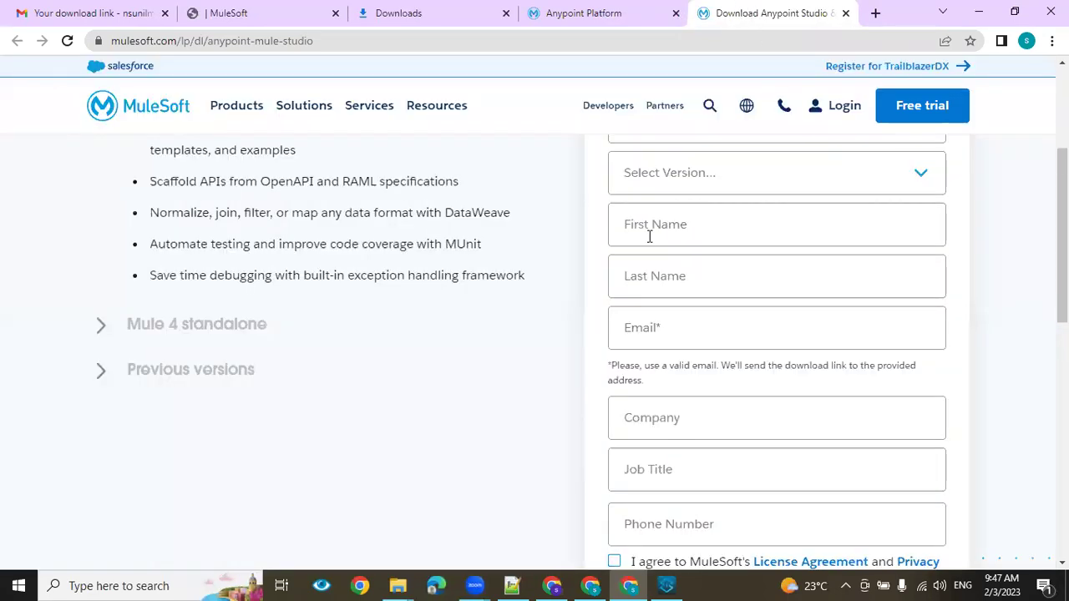
pyautogui.scroll(3, 650, 236)
pyautogui.scroll(-4, 692, 370)
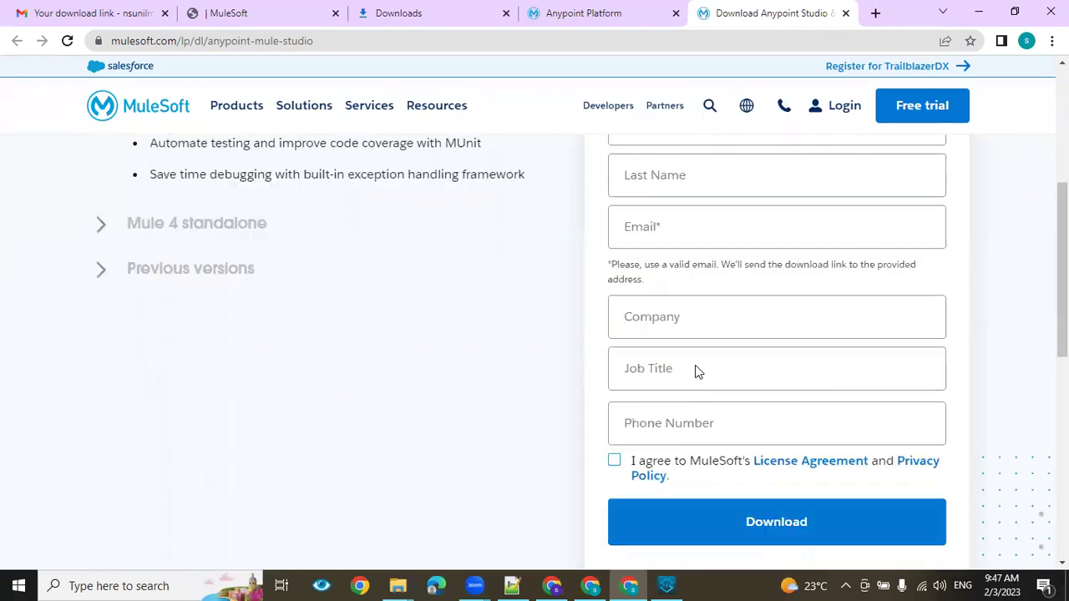
pyautogui.scroll(-3, 698, 371)
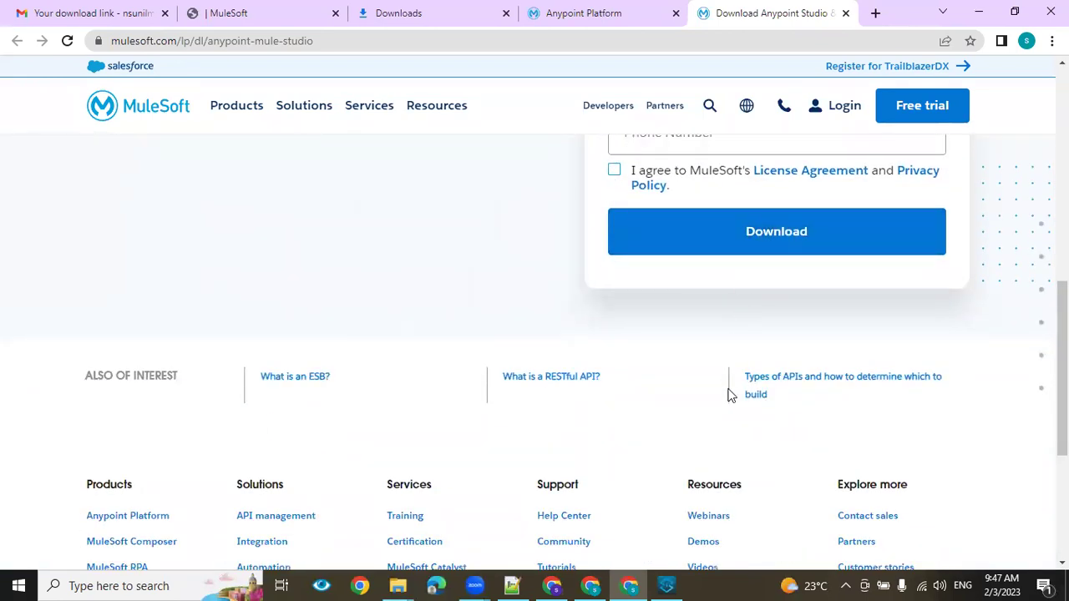
pyautogui.scroll(4, 728, 393)
pyautogui.scroll(3, 723, 399)
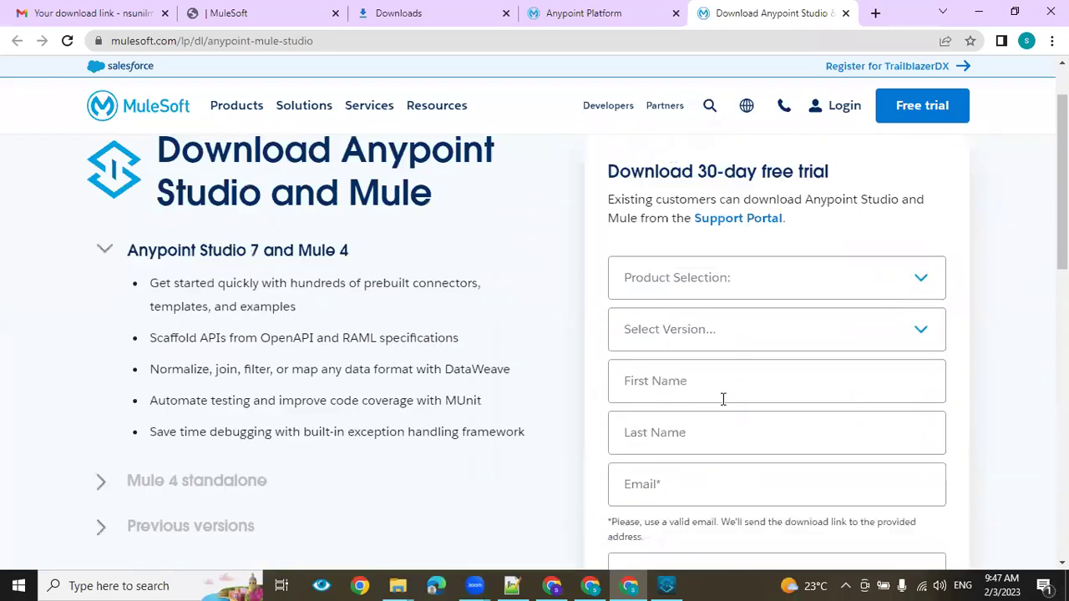
pyautogui.scroll(1, 724, 399)
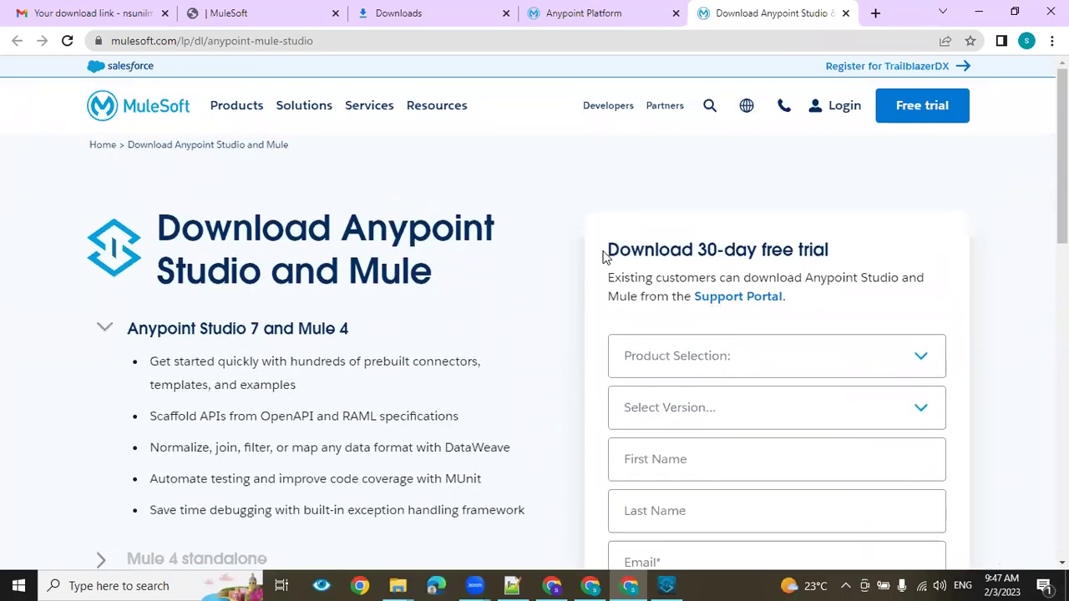
pyautogui.moveTo(607, 250); pyautogui.dragTo(833, 252)
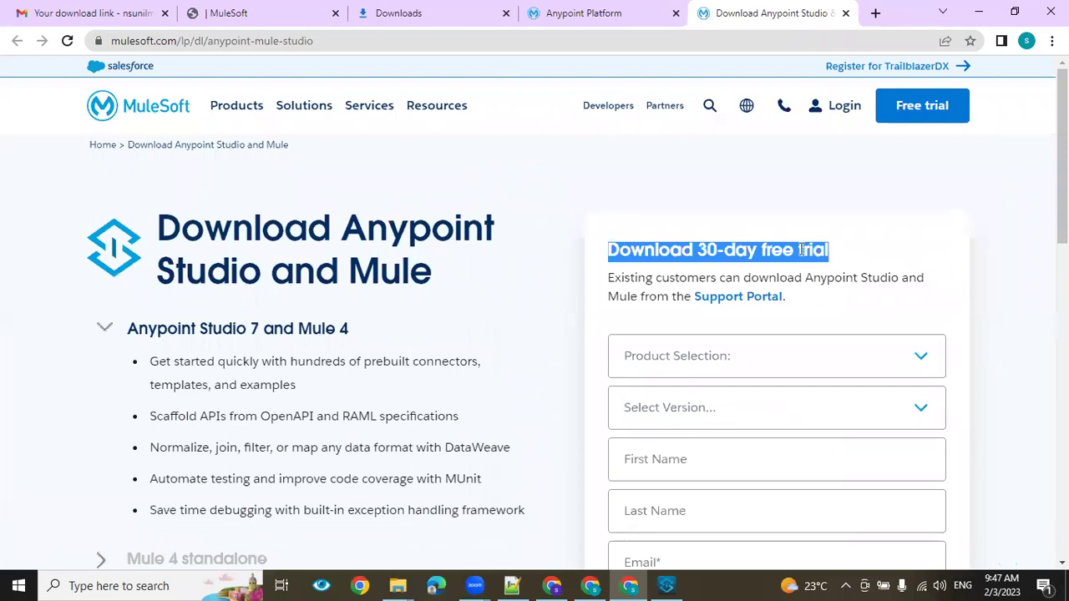
pyautogui.click(573, 289)
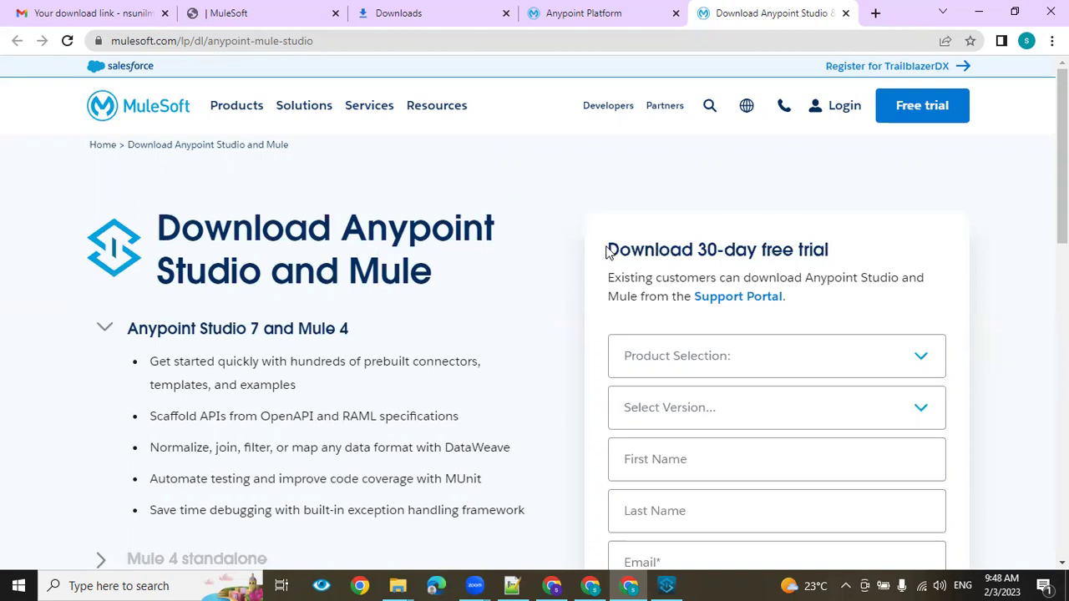
pyautogui.moveTo(608, 248); pyautogui.dragTo(838, 274)
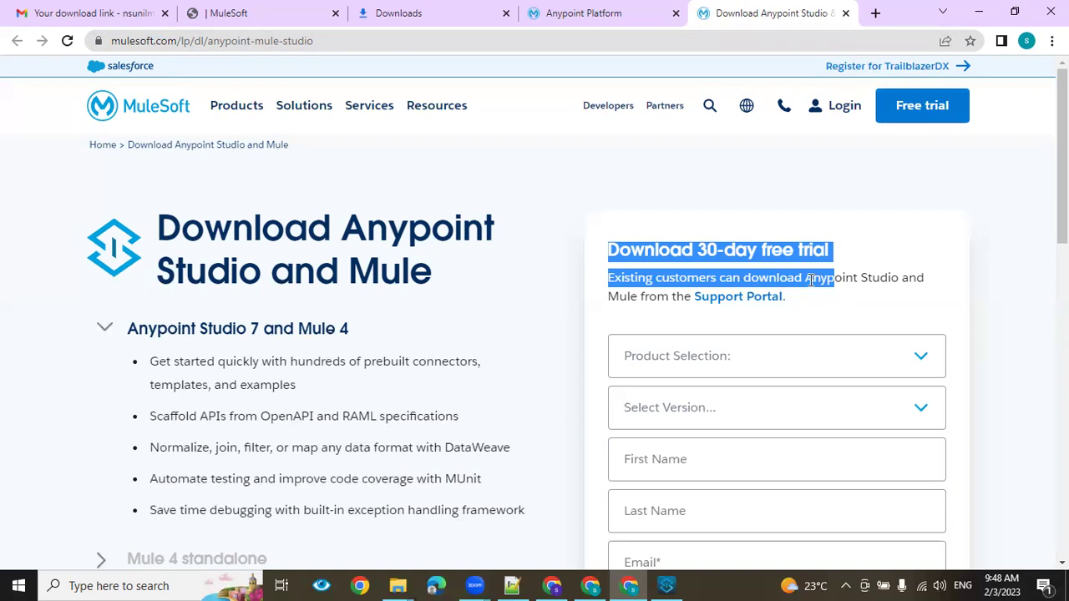
# Switch to the Anypoint Platform home page tab and return to its top
pyautogui.click(603, 12)
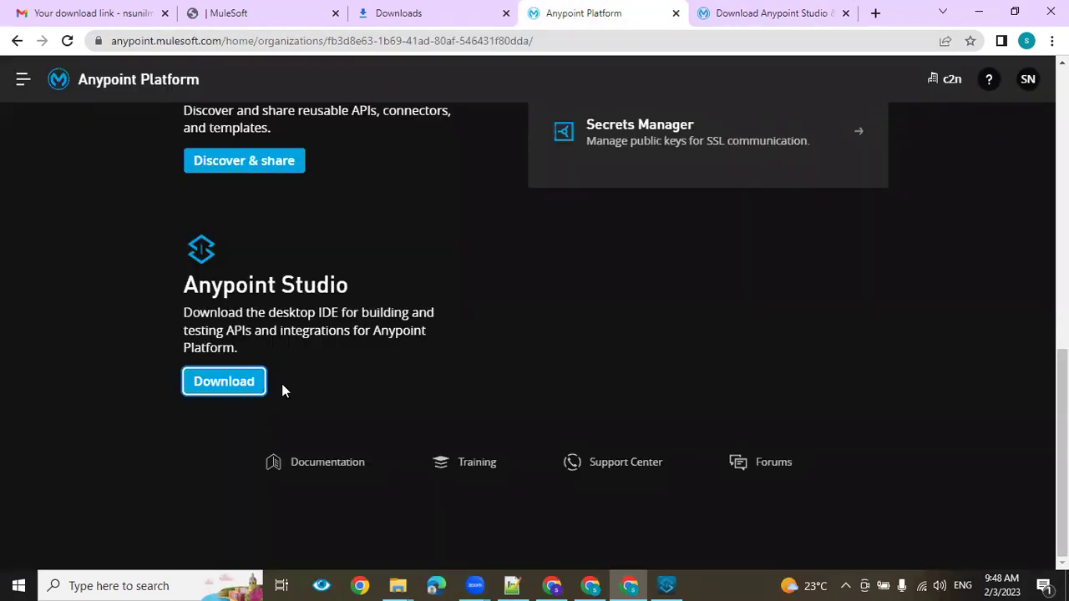
pyautogui.scroll(3, 292, 382)
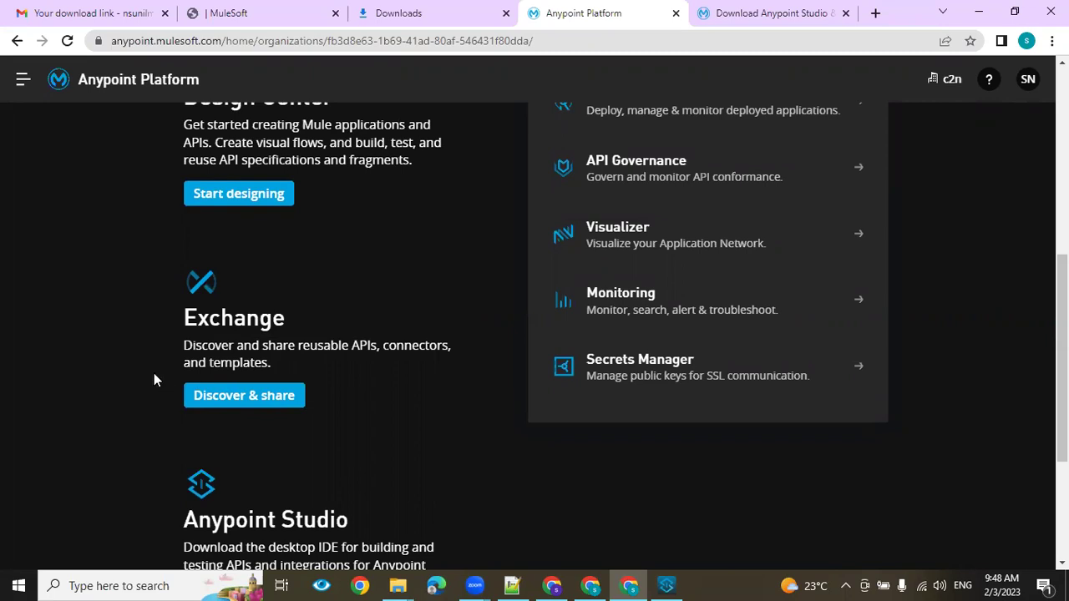
pyautogui.scroll(4, 156, 370)
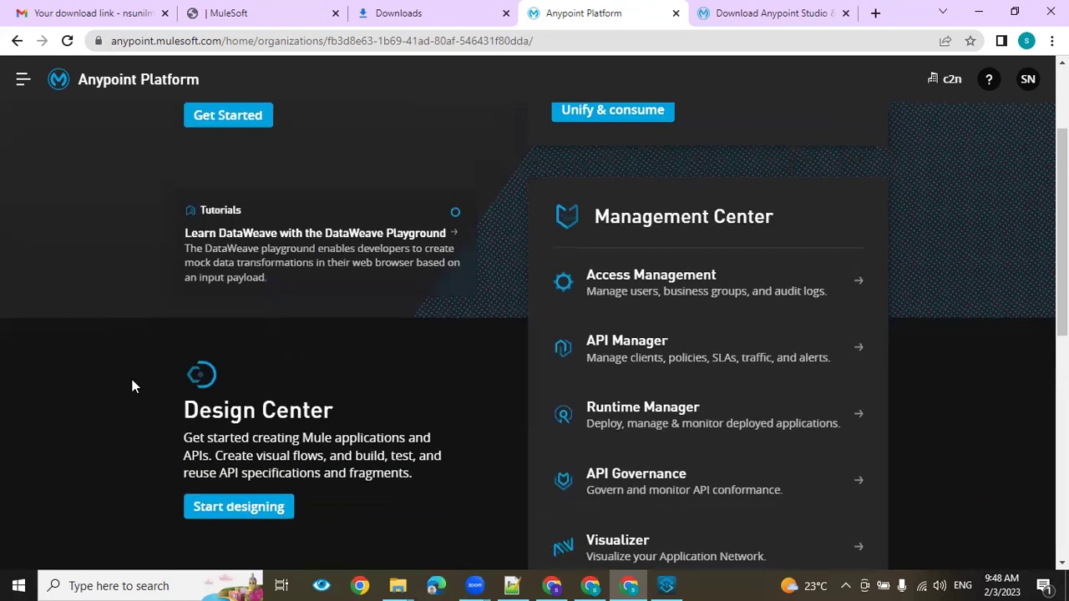
pyautogui.scroll(2, 132, 386)
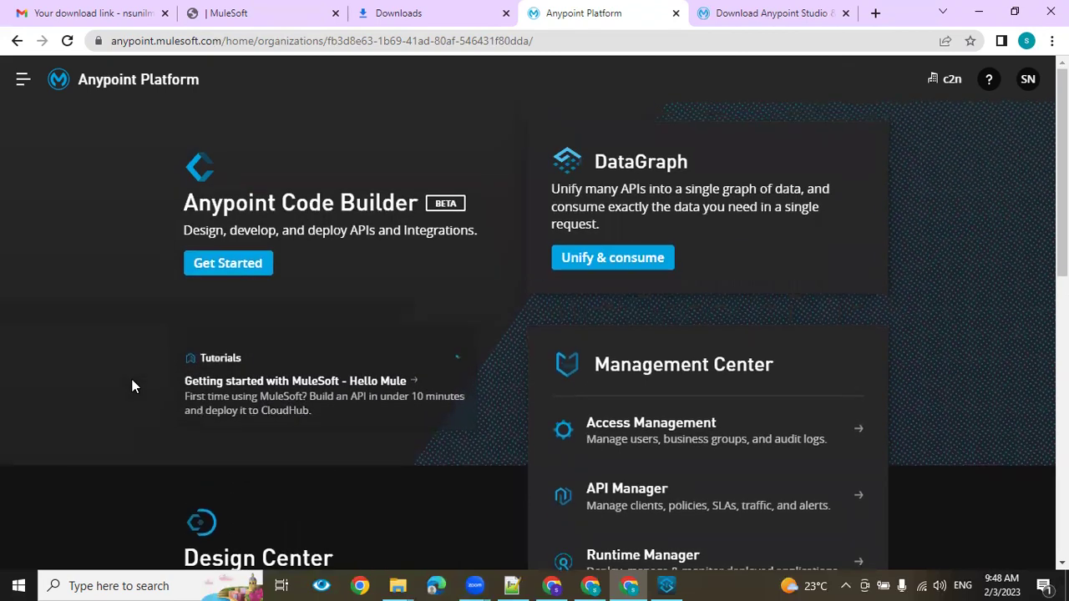
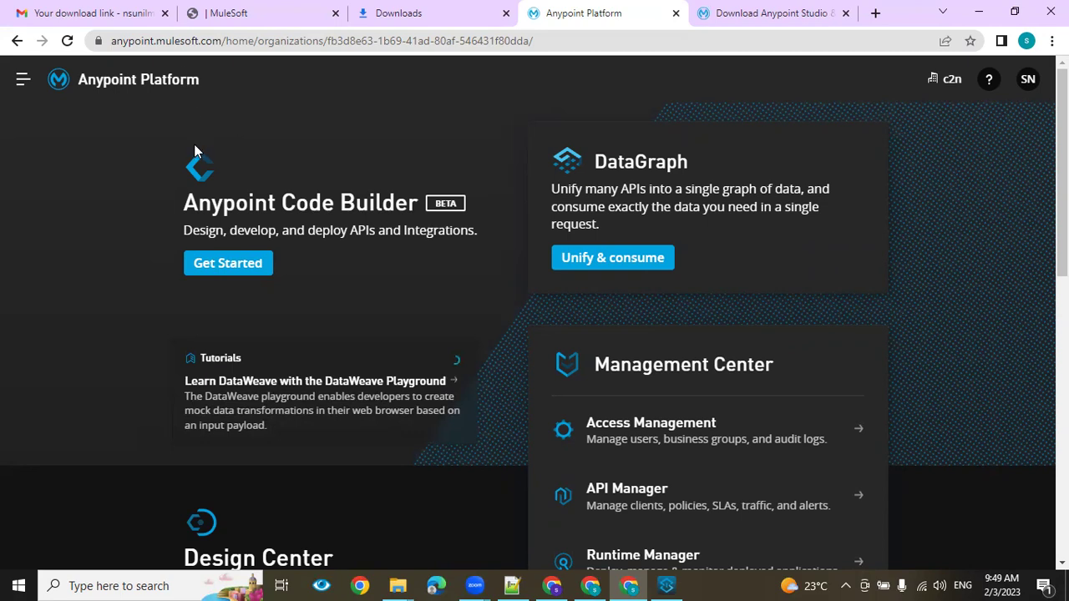
# Open the MuleSoft documentation resources from the Anypoint Platform home page footer in a new tab
pyautogui.scroll(-3, 463, 263)
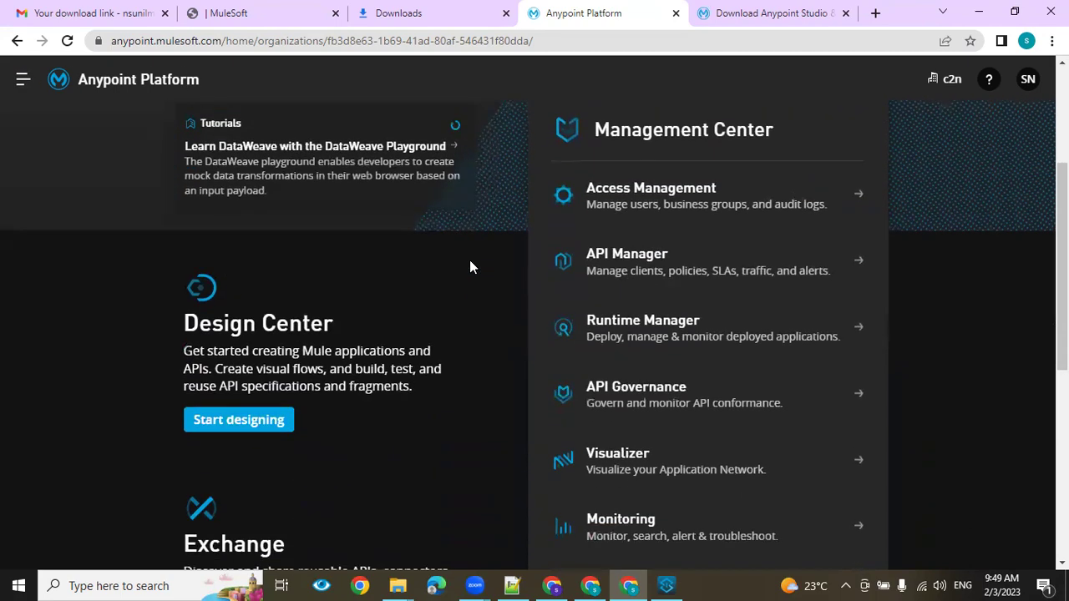
pyautogui.scroll(-5, 471, 259)
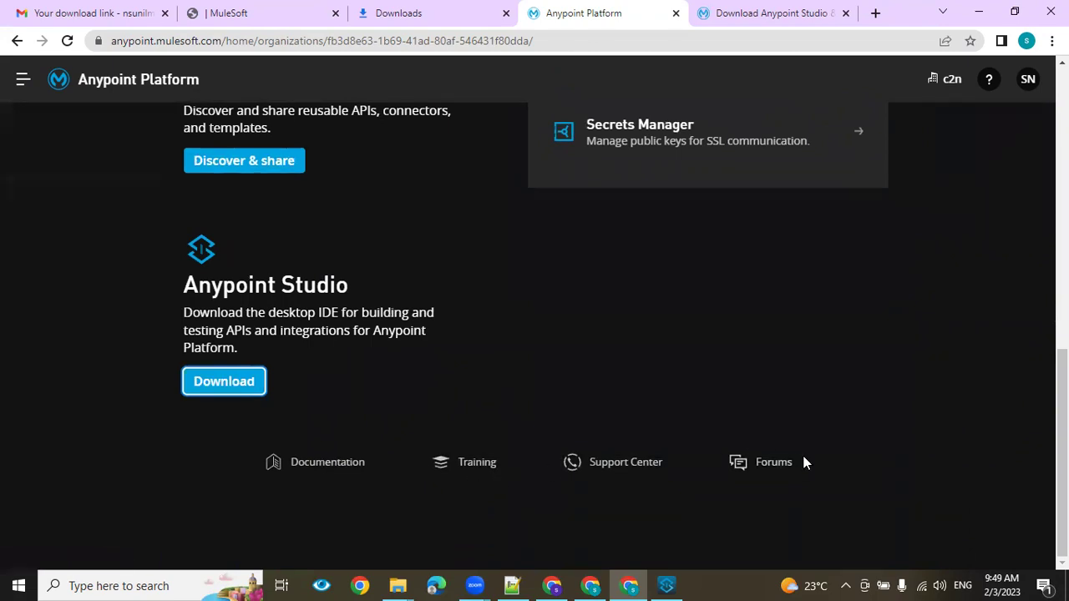
pyautogui.click(308, 468)
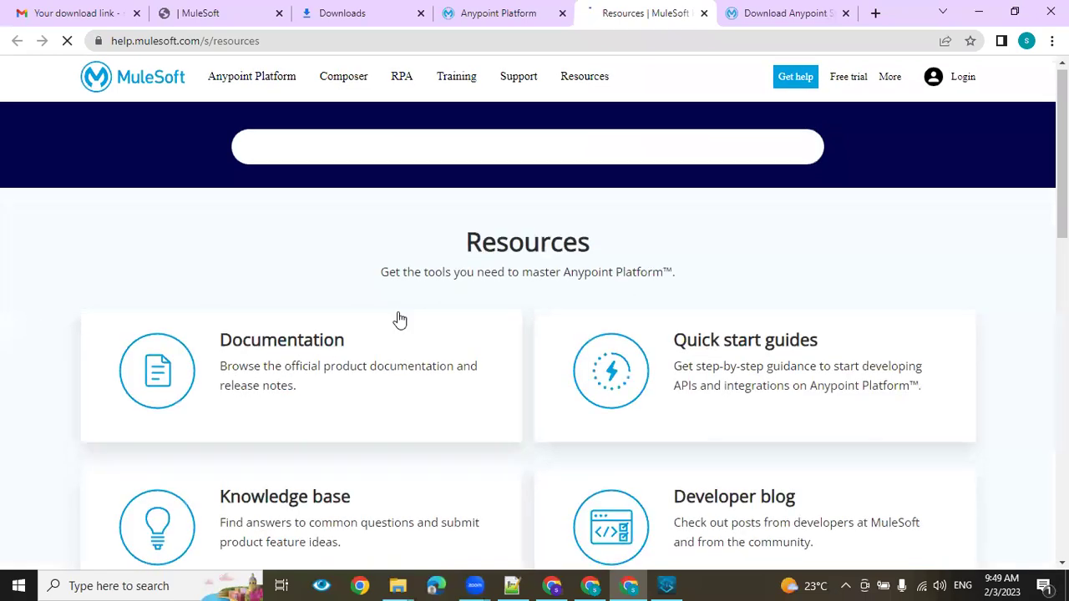
# Open the Documentation card and go to Release Notes > Release Notes by Month
pyautogui.scroll(-2, 334, 292)
pyautogui.click(281, 203)
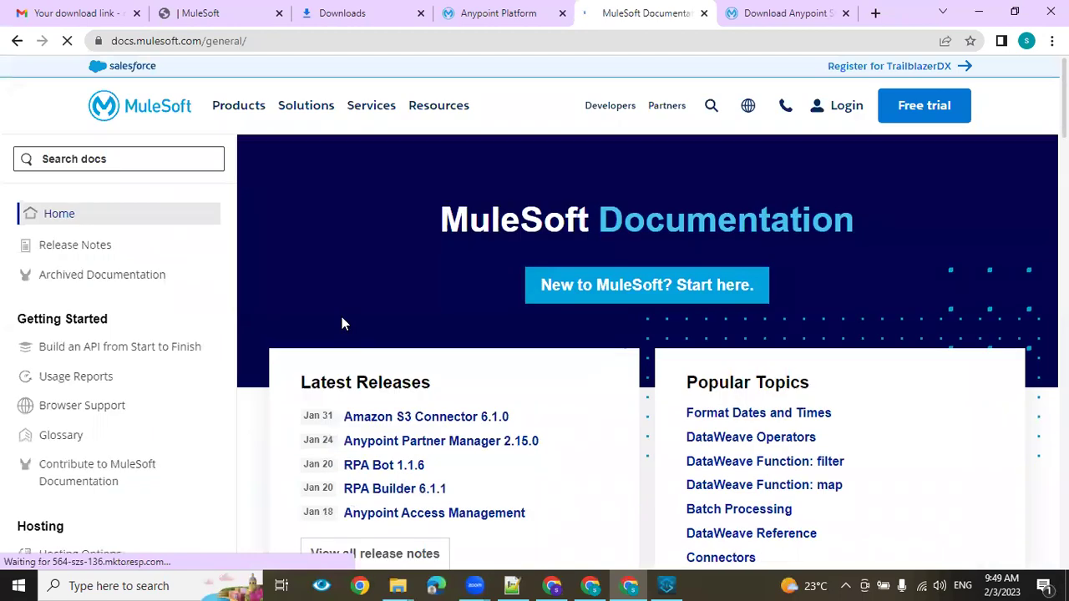
pyautogui.scroll(-3, 344, 334)
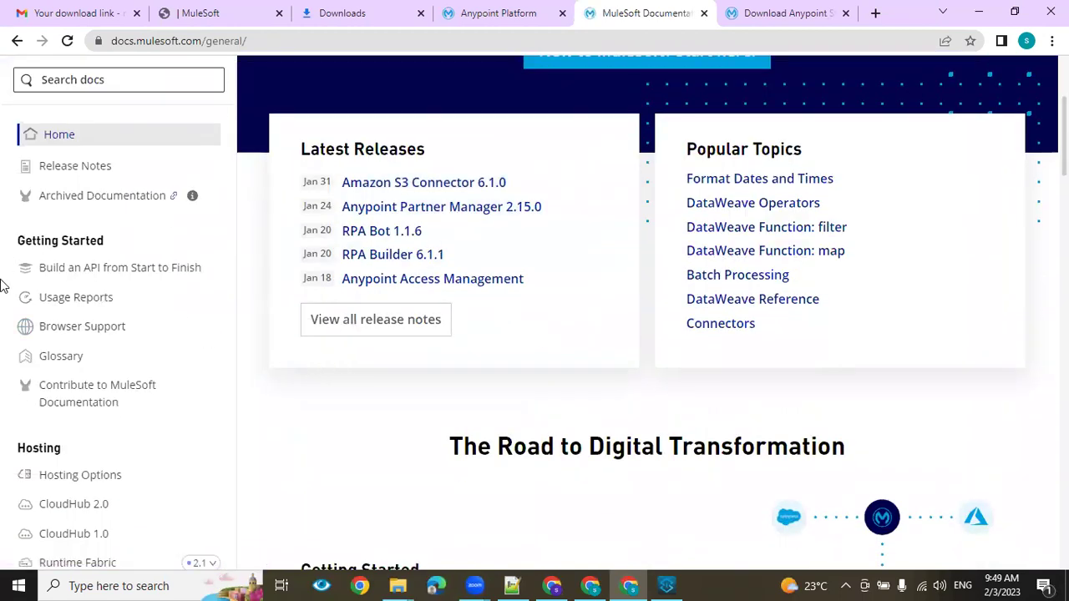
pyautogui.scroll(-2, 383, 378)
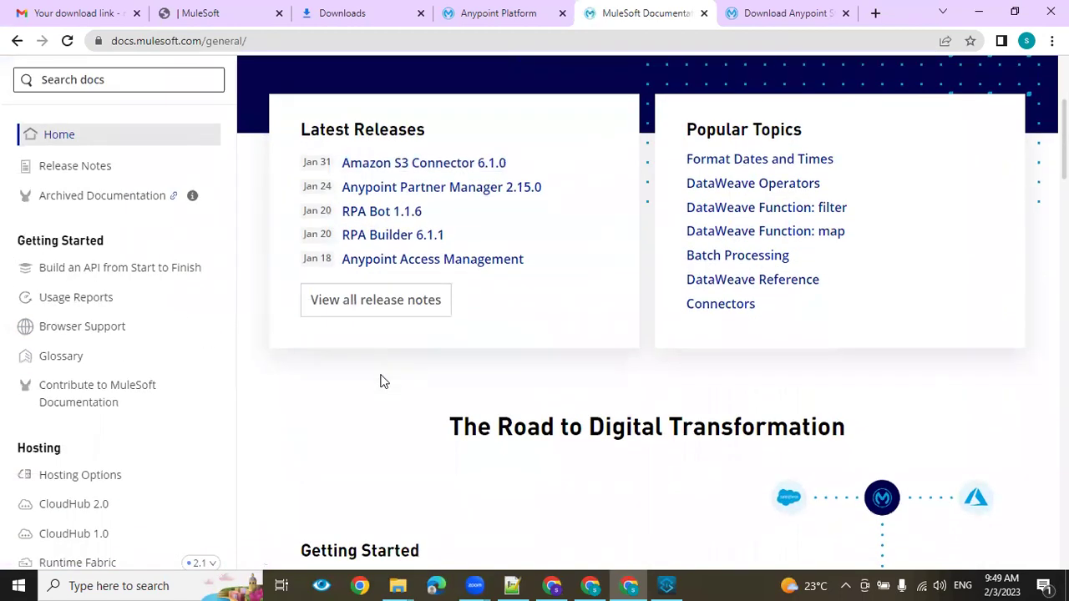
pyautogui.scroll(-4, 383, 376)
pyautogui.scroll(8, 384, 375)
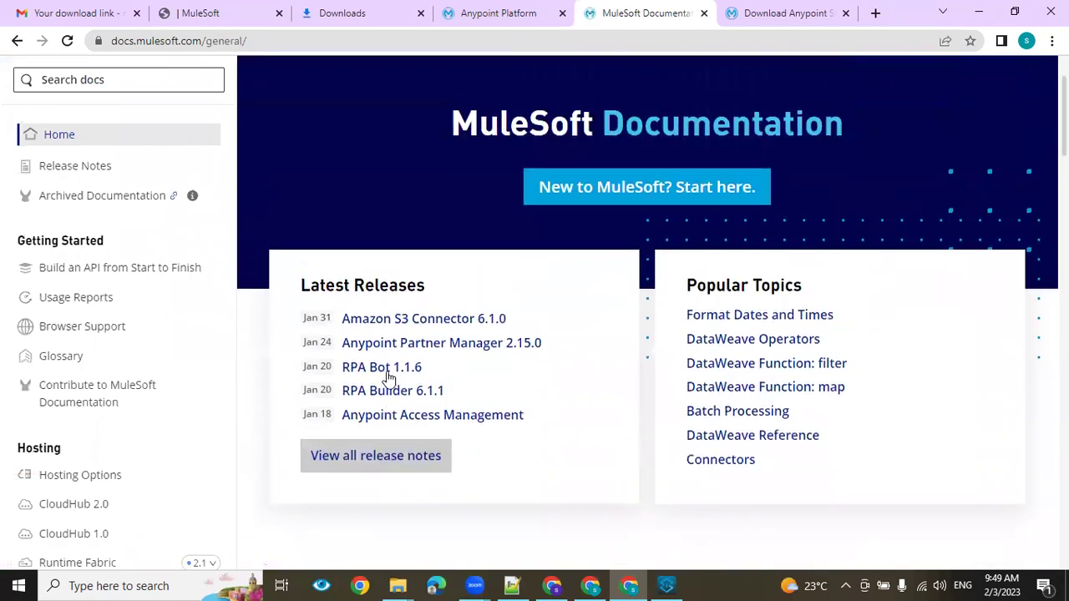
pyautogui.click(89, 174)
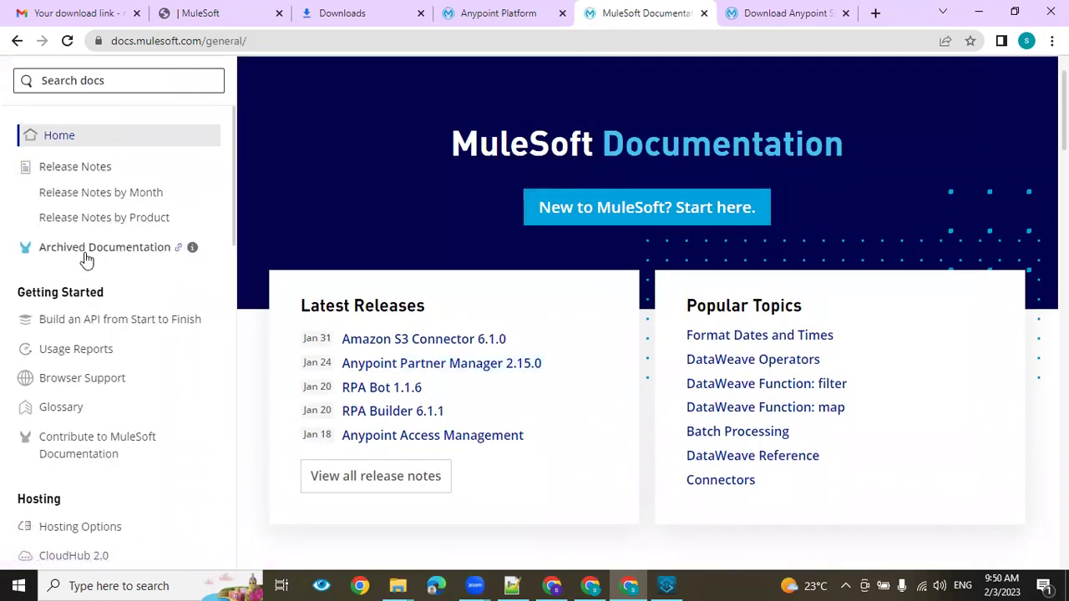
pyautogui.click(87, 197)
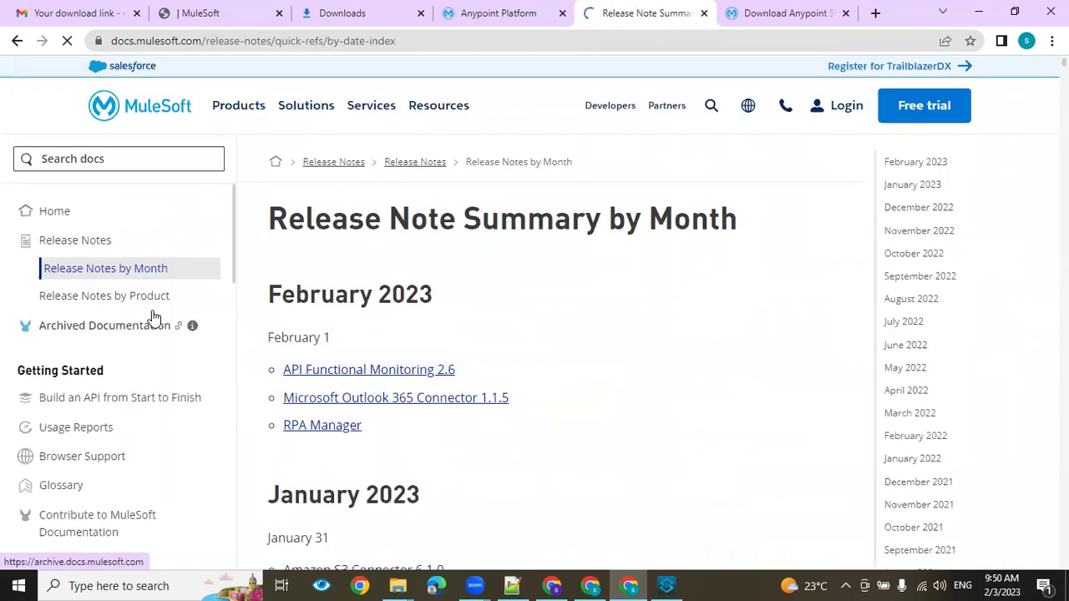
# Expand the Hosting Options and CloudHub 2.0 topics in the sidebar, then open Search docs
pyautogui.scroll(-3, 548, 309)
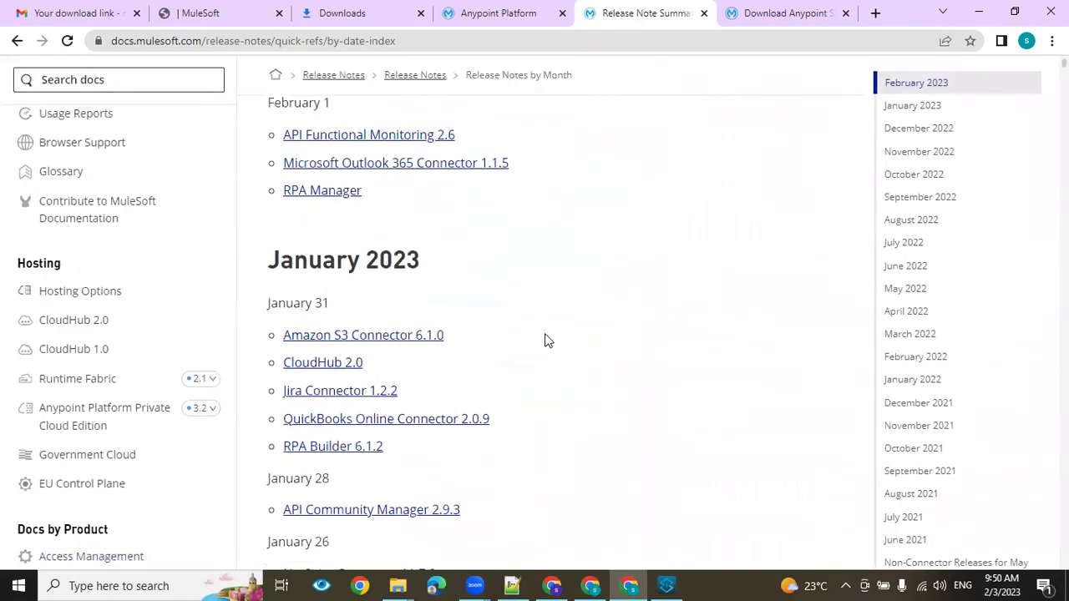
pyautogui.scroll(-1, 544, 341)
pyautogui.click(65, 298)
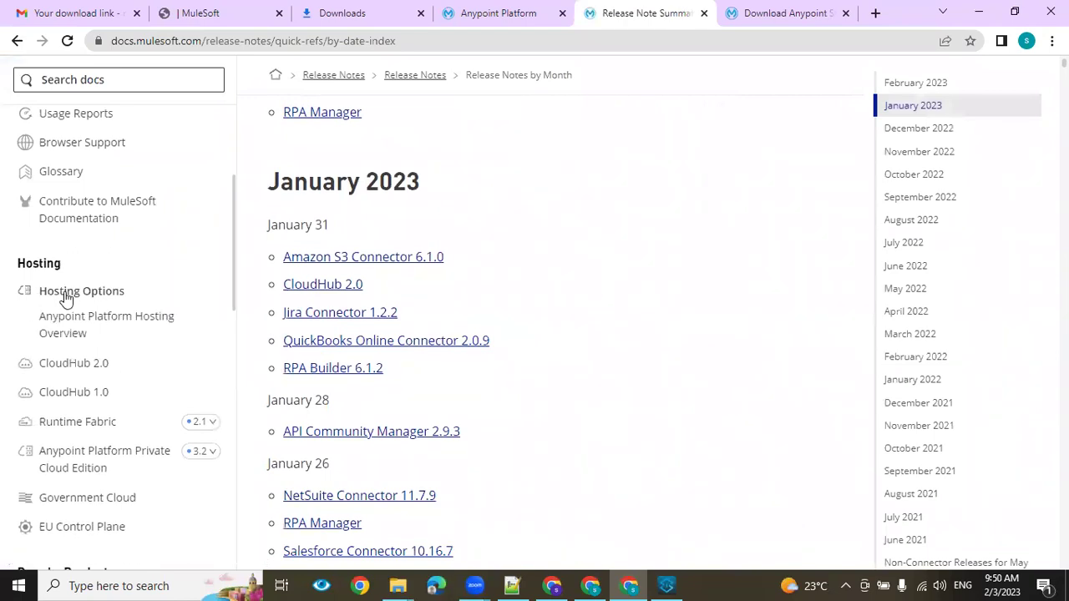
pyautogui.click(58, 365)
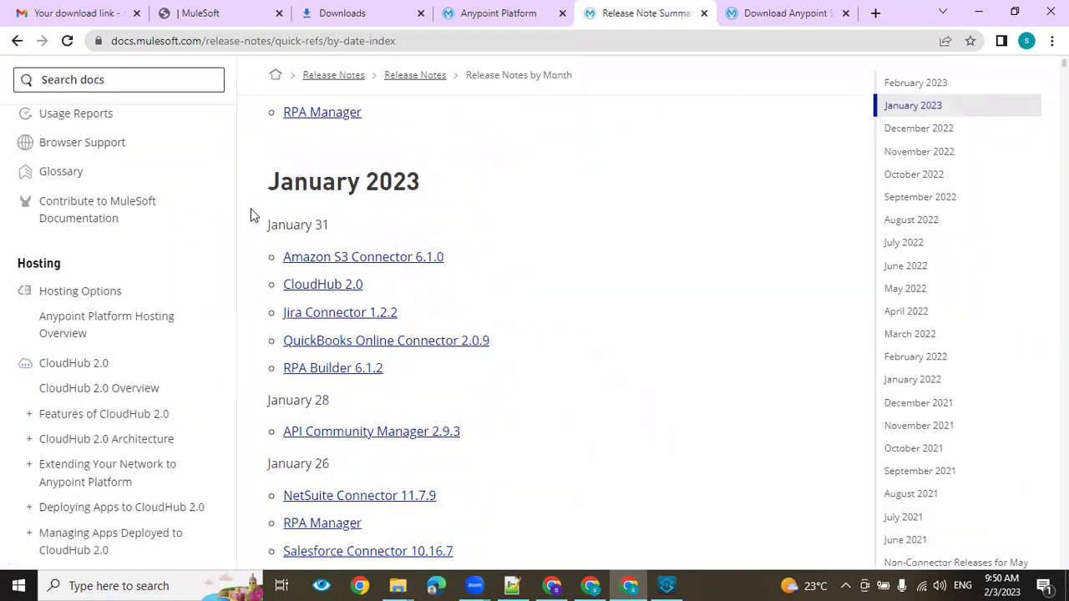
pyautogui.scroll(3, 286, 262)
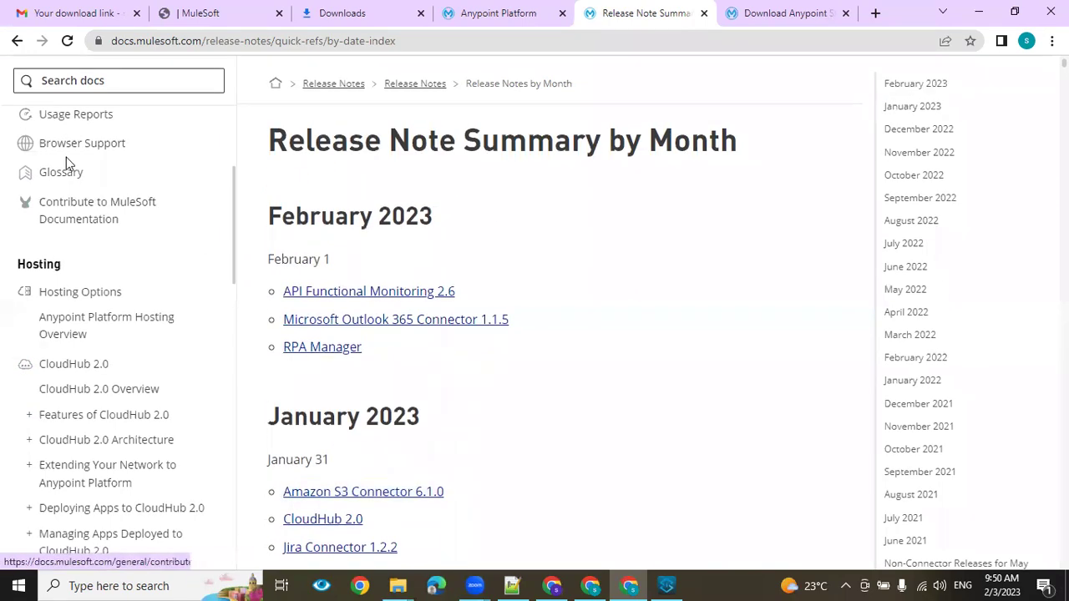
pyautogui.click(114, 84)
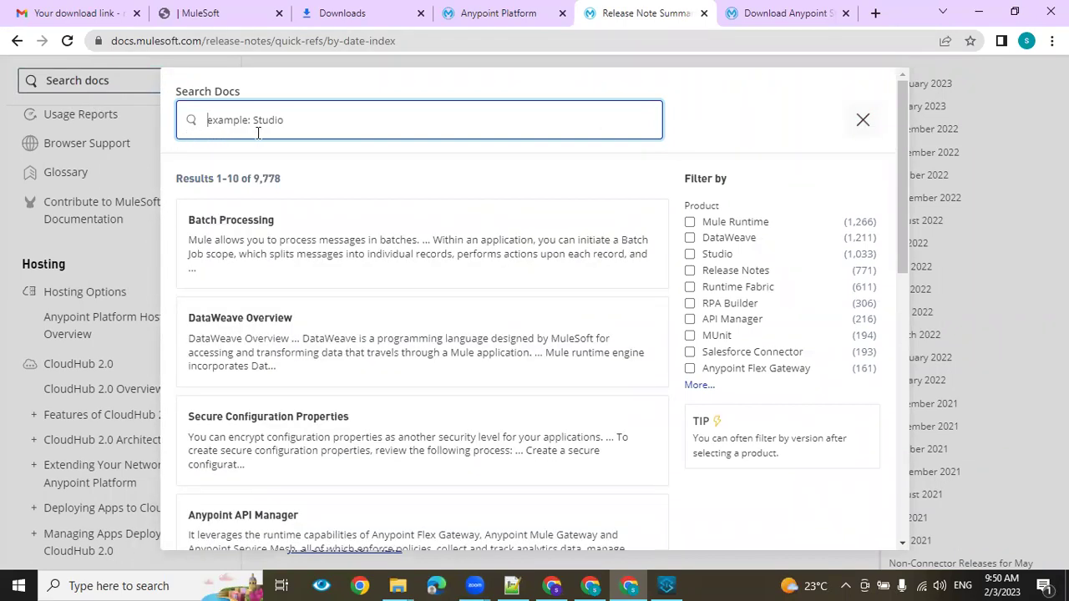
# Search the docs for 'http request' and open the HTTP Request Connector article
pyautogui.write('http')
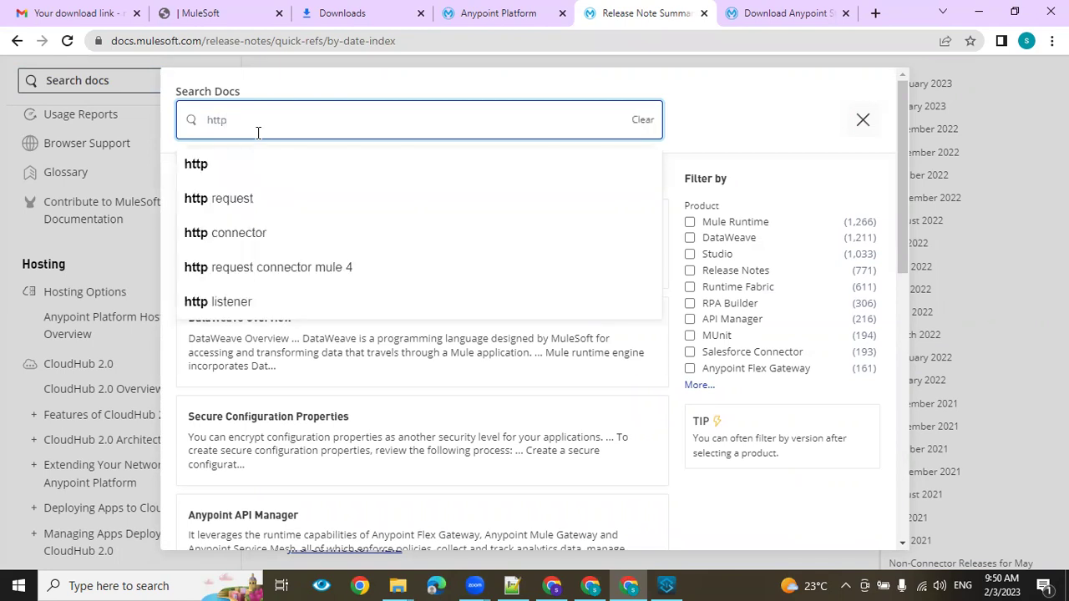
pyautogui.click(215, 200)
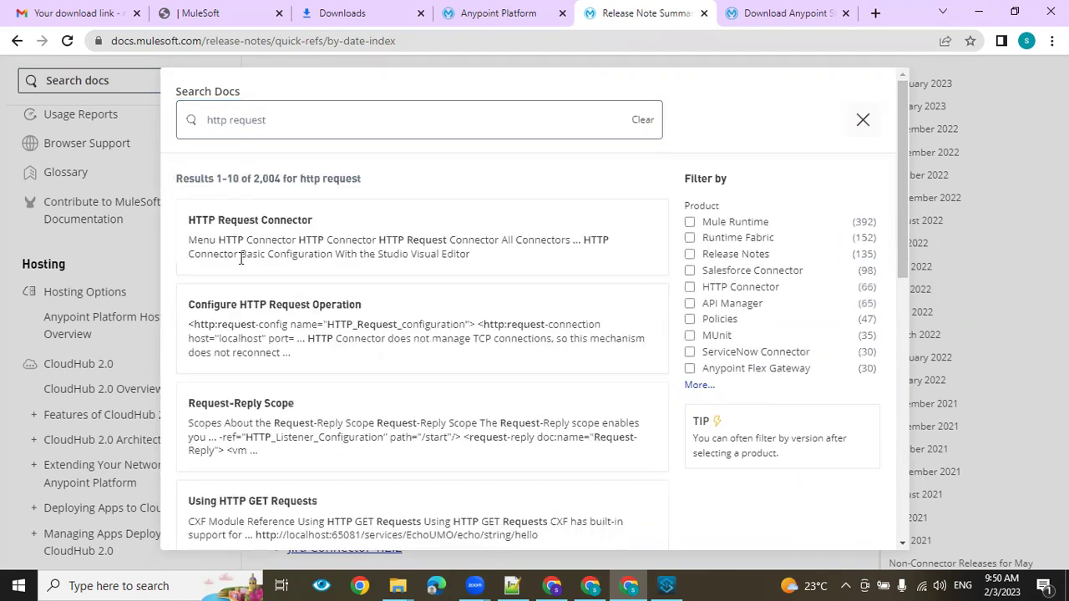
pyautogui.click(269, 227)
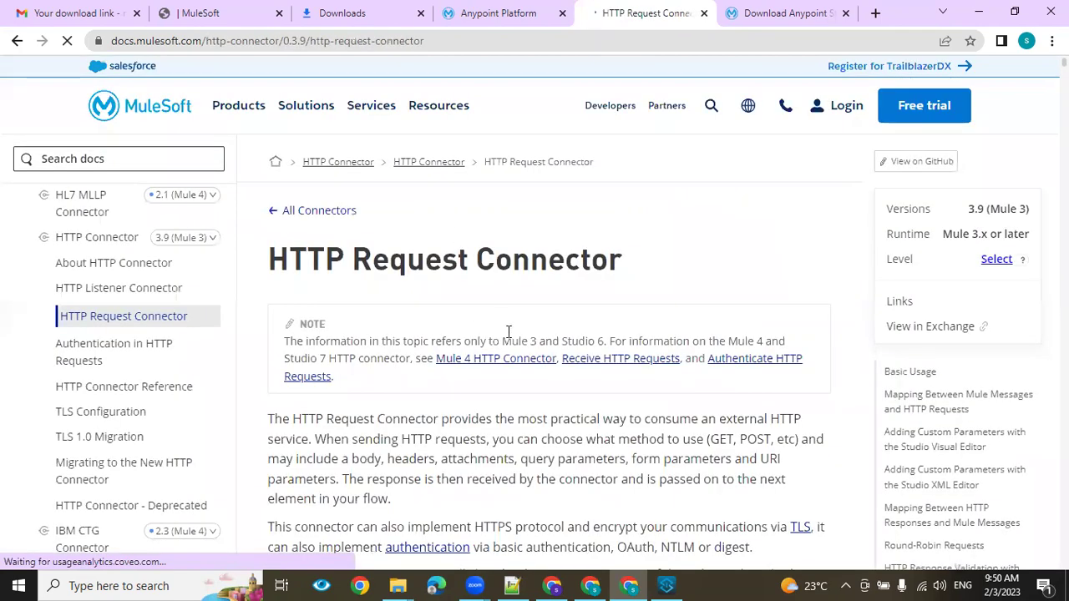
# Read through the HTTP Request Connector page, then return to the Anypoint Platform tab
pyautogui.scroll(-5, 508, 334)
pyautogui.scroll(-6, 549, 401)
pyautogui.scroll(-5, 501, 376)
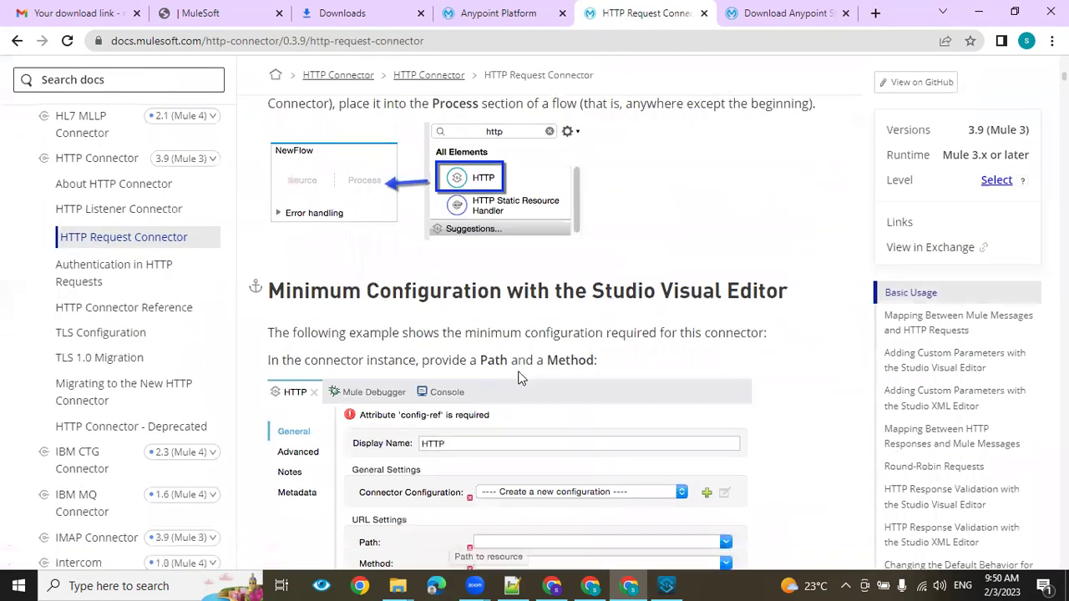
pyautogui.scroll(8, 443, 375)
pyautogui.scroll(5, 448, 375)
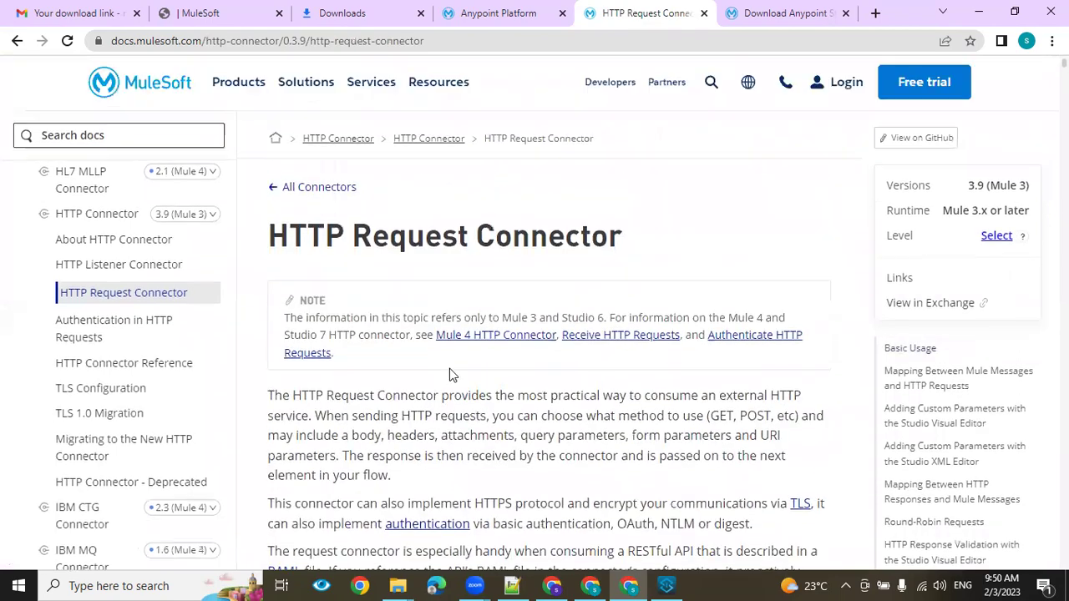
pyautogui.click(480, 12)
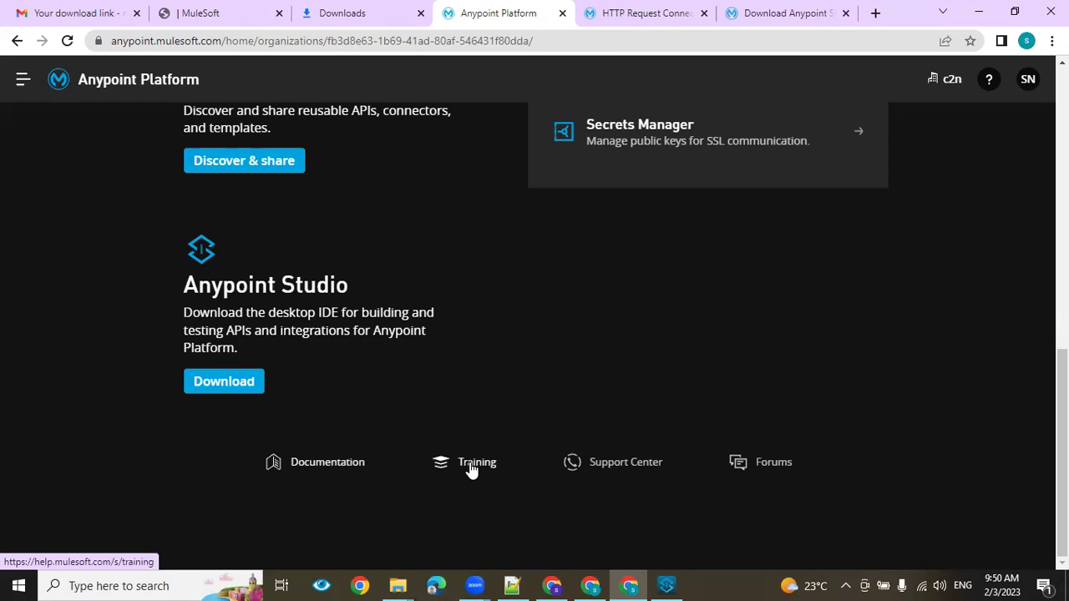
# Go from MuleSoft Training's Course registration to the Training Platform sign-in via Login > Training
pyautogui.click(472, 470)
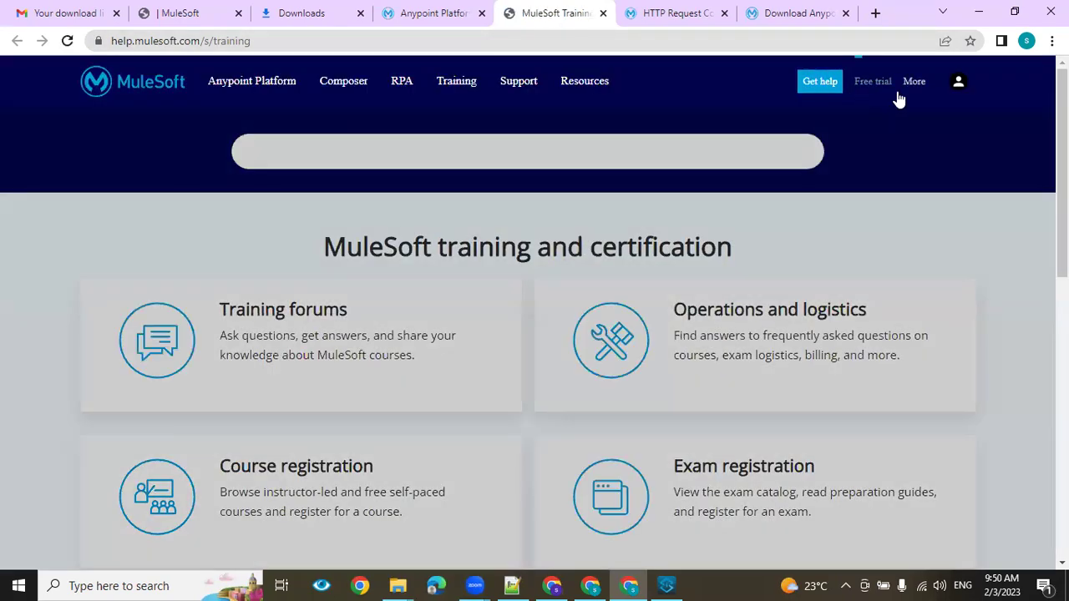
pyautogui.scroll(-2, 180, 353)
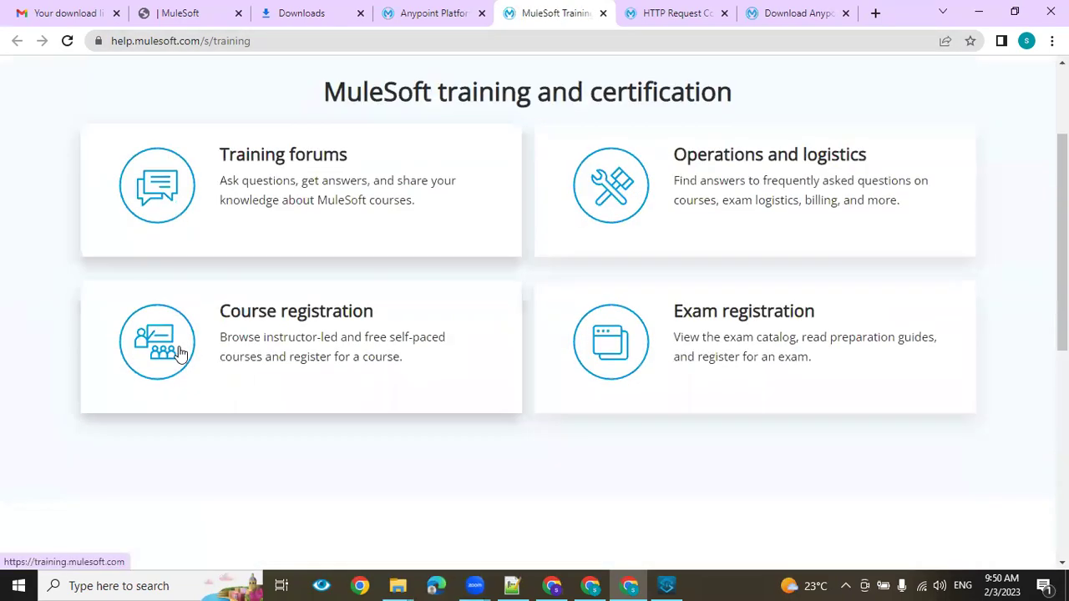
pyautogui.click(160, 332)
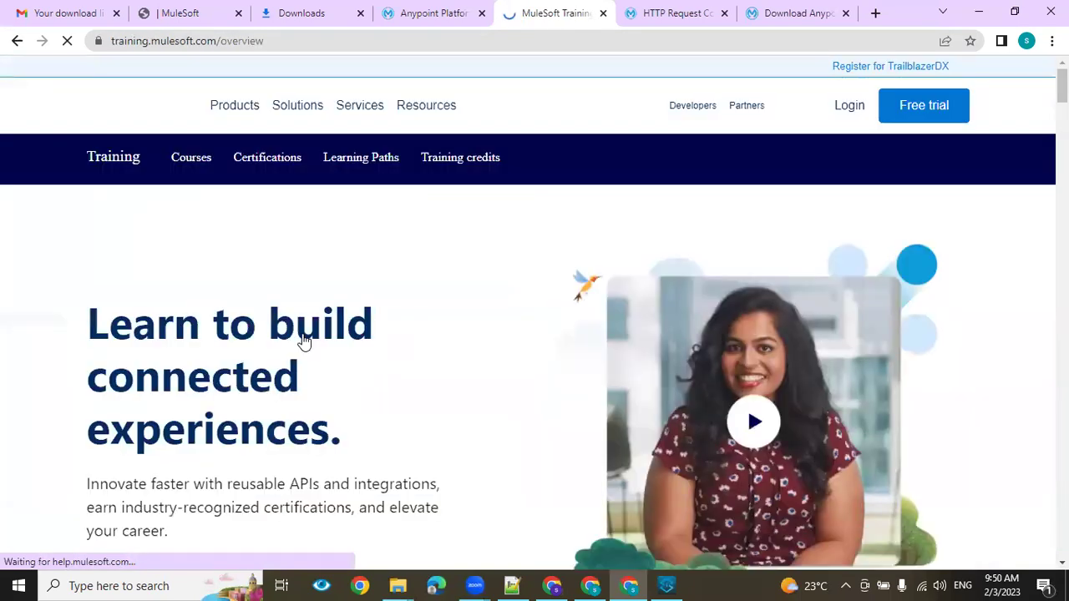
pyautogui.moveTo(842, 117)
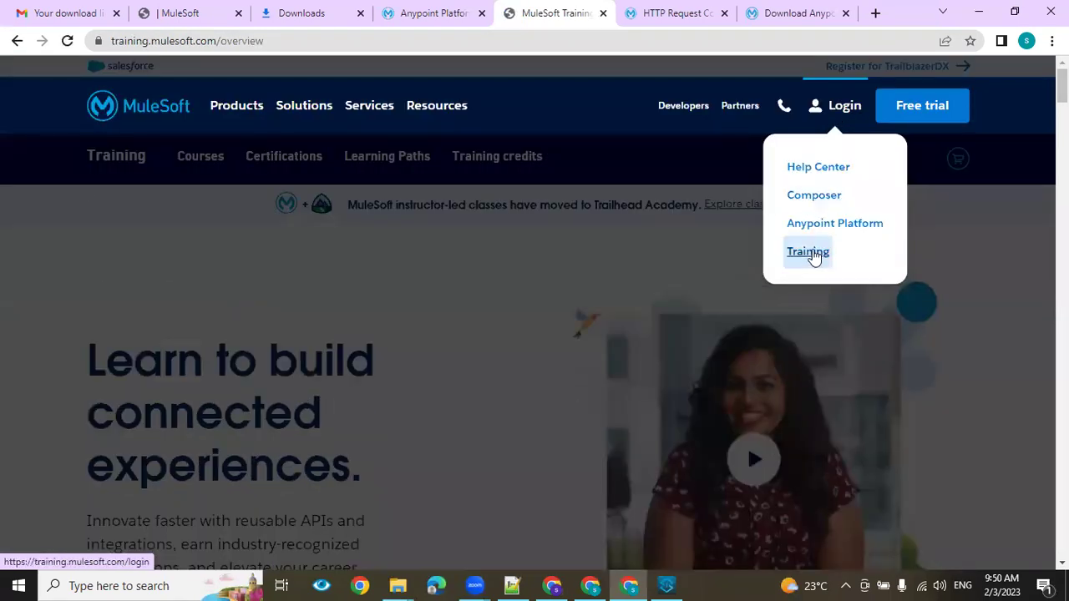
pyautogui.click(810, 253)
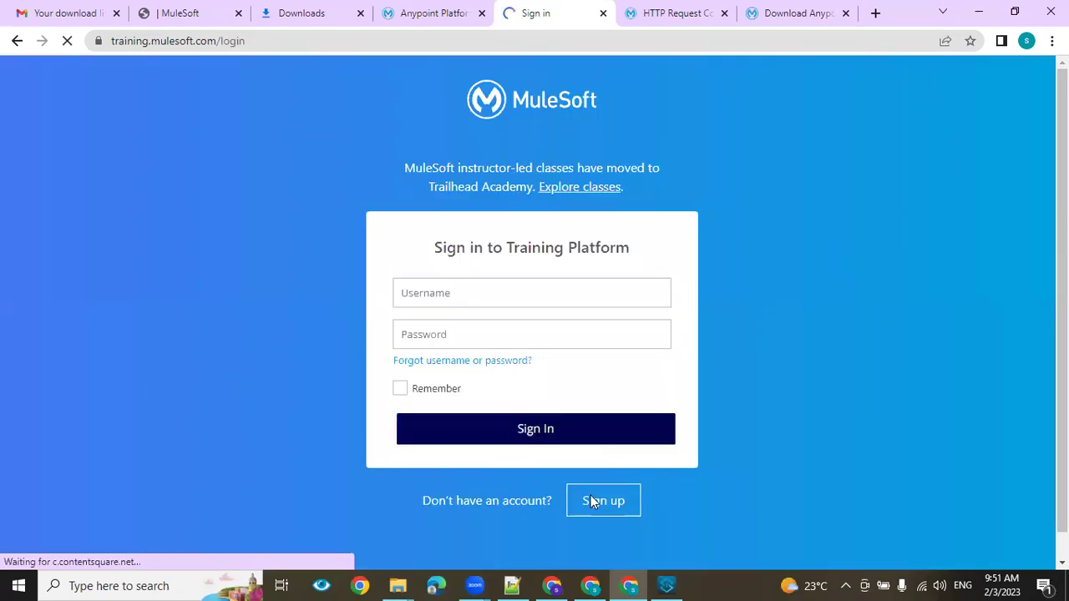
# Open the Sign Up form and look over its Company, First Name and Phone fields
pyautogui.scroll(-1, 544, 480)
pyautogui.click(598, 481)
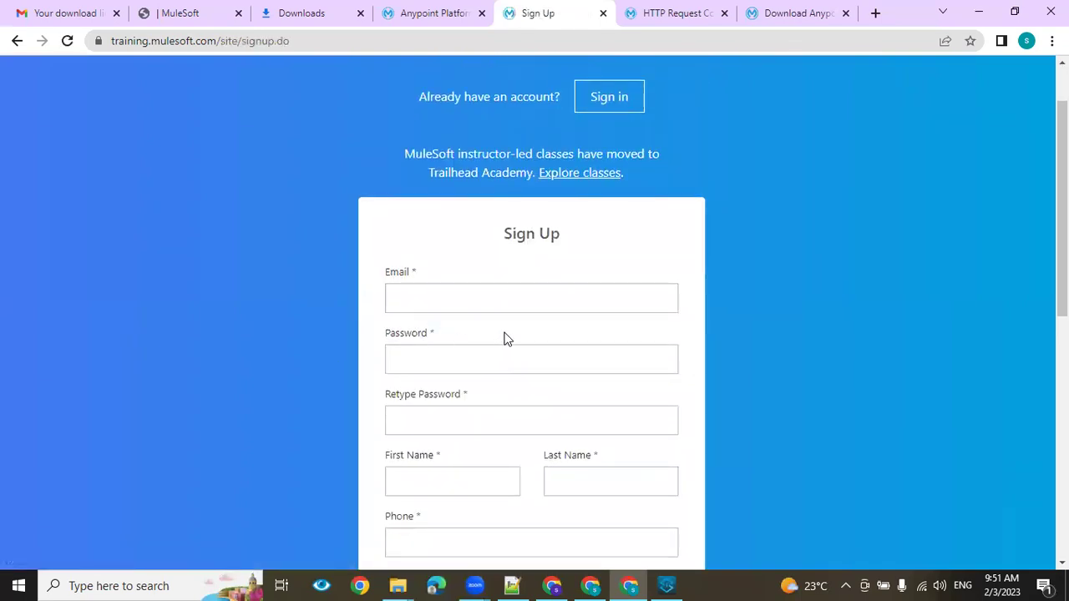
pyautogui.scroll(-3, 501, 338)
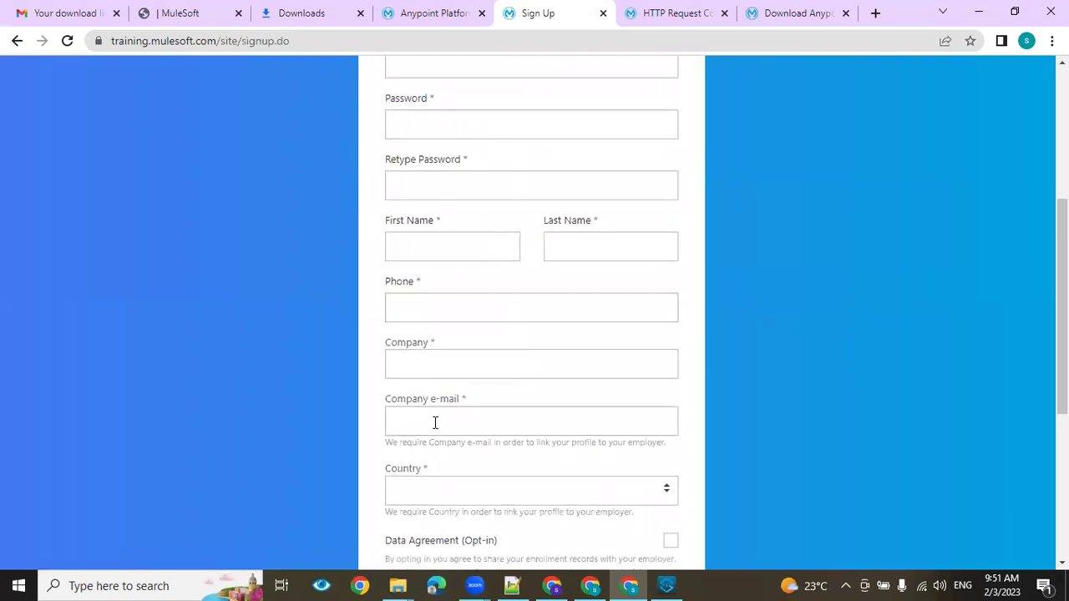
pyautogui.click(497, 369)
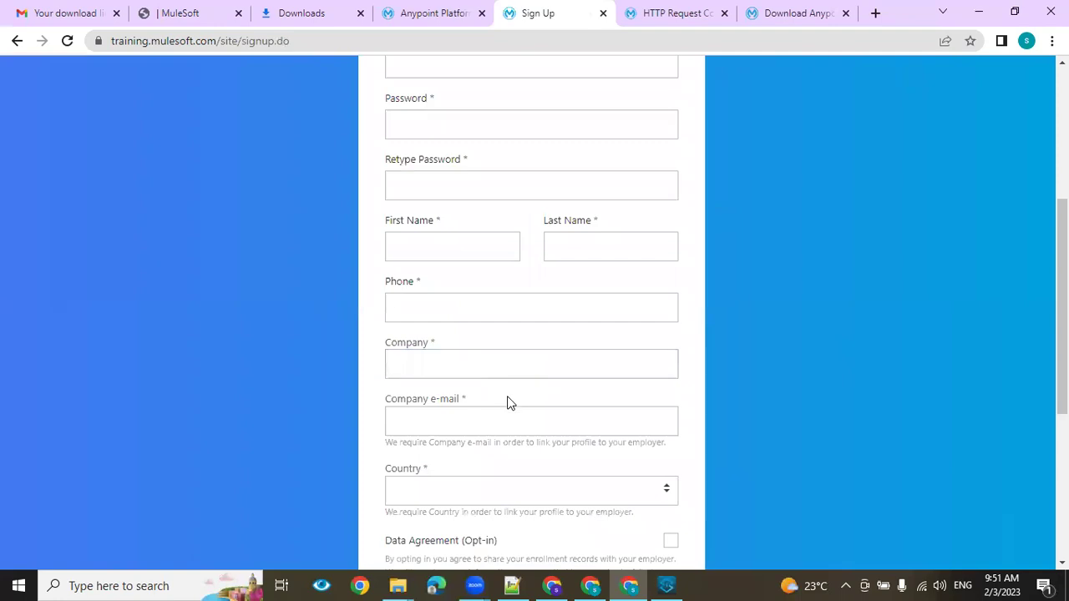
pyautogui.scroll(4, 508, 401)
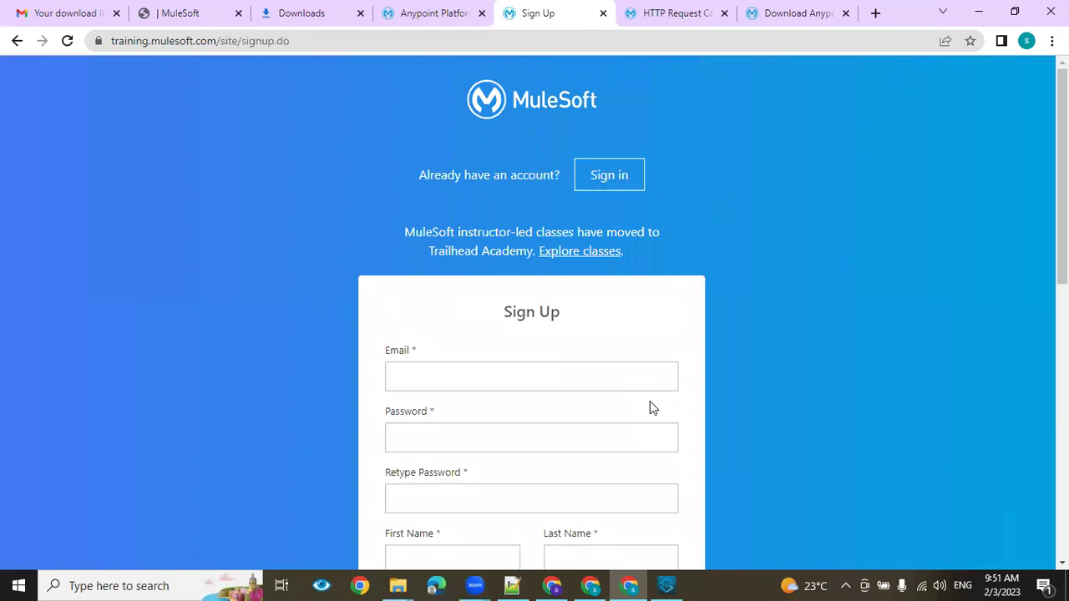
pyautogui.scroll(-1, 495, 331)
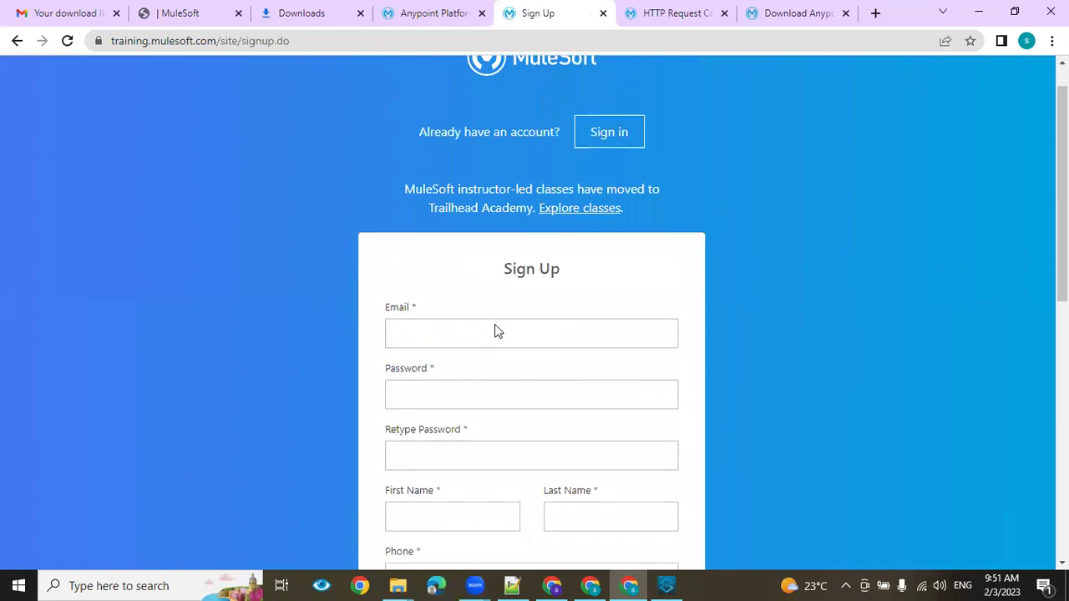
pyautogui.scroll(-1, 495, 331)
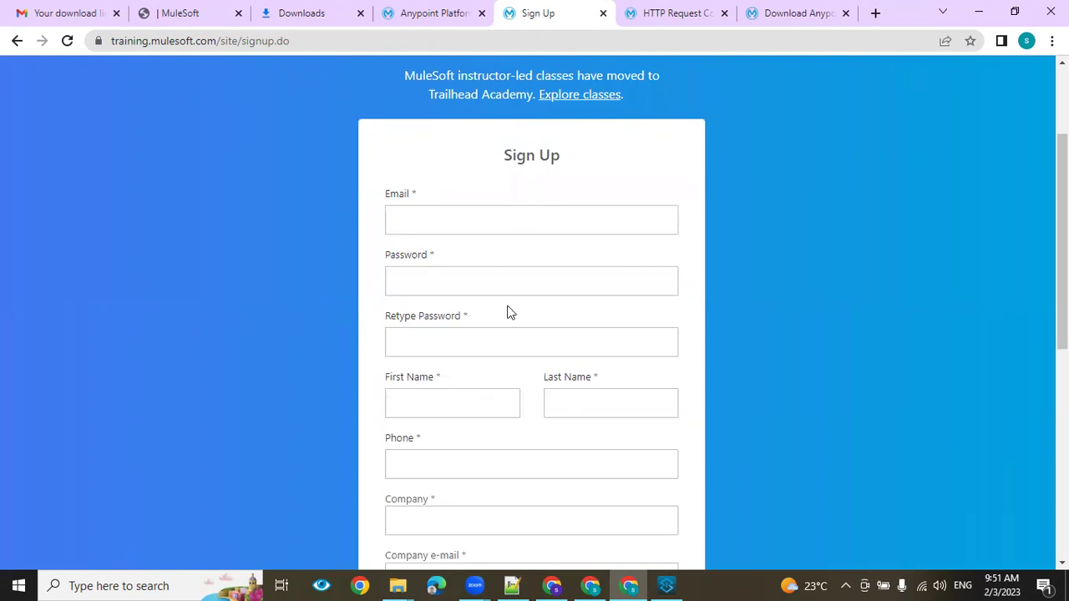
pyautogui.click(393, 398)
pyautogui.click(555, 196)
pyautogui.click(425, 453)
# Return to the Anypoint Platform tab and open Support Center in a new tab
pyautogui.click(425, 13)
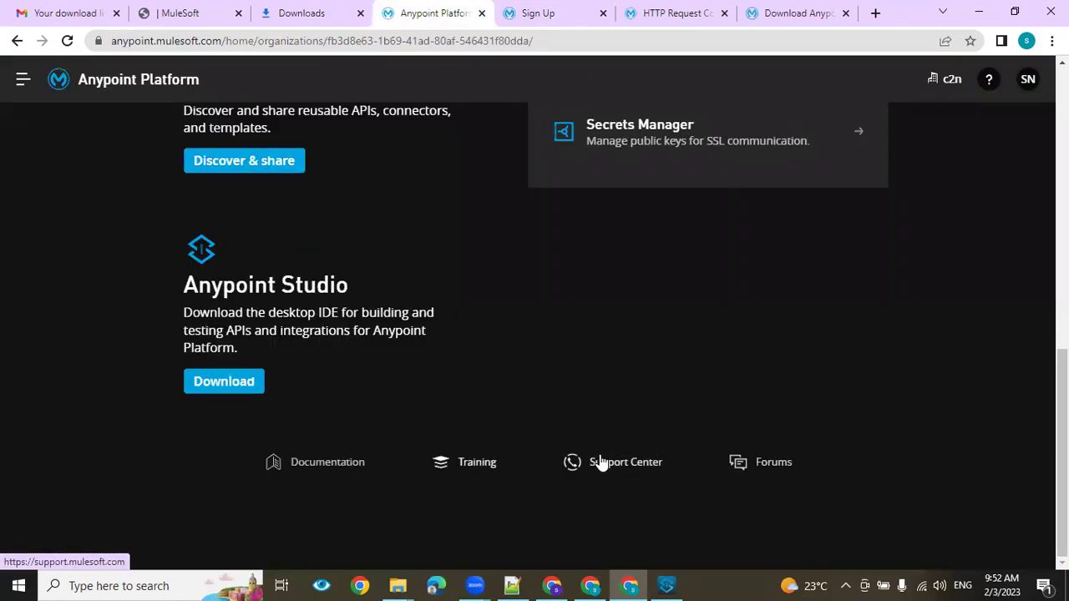
pyautogui.click(603, 462)
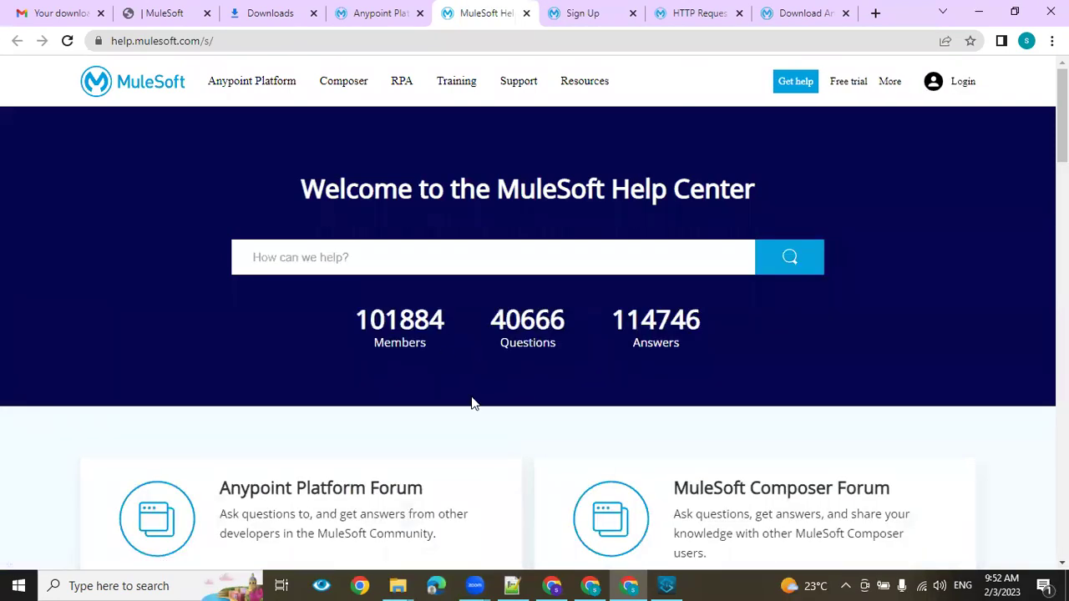
# Open the Anypoint Platform Forum, browse its latest questions and contributors, then bring Anypoint Studio forward
pyautogui.scroll(-3, 473, 400)
pyautogui.click(271, 283)
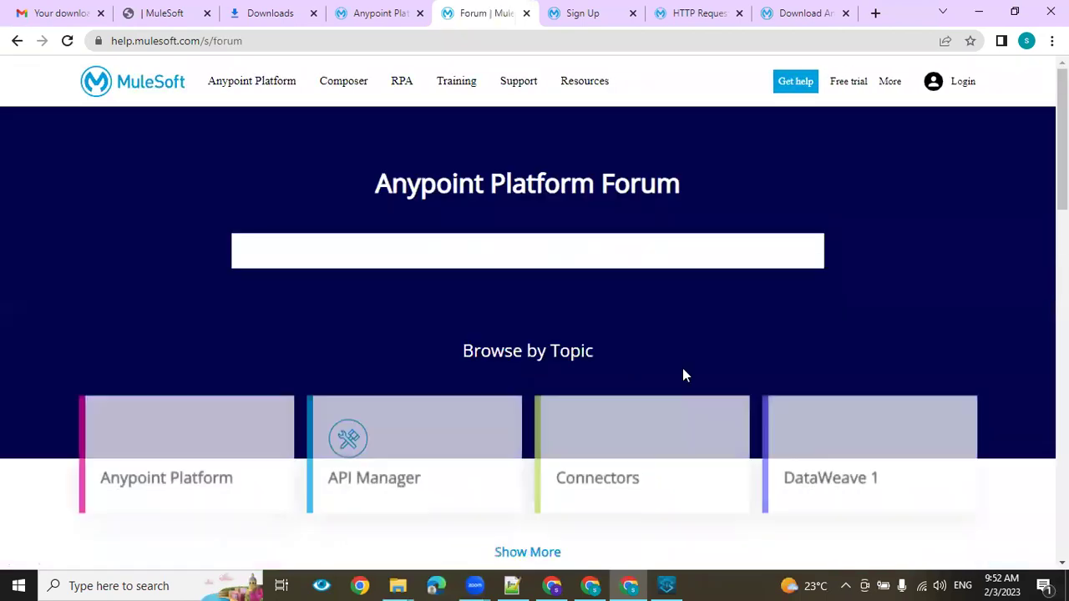
pyautogui.scroll(-3, 256, 298)
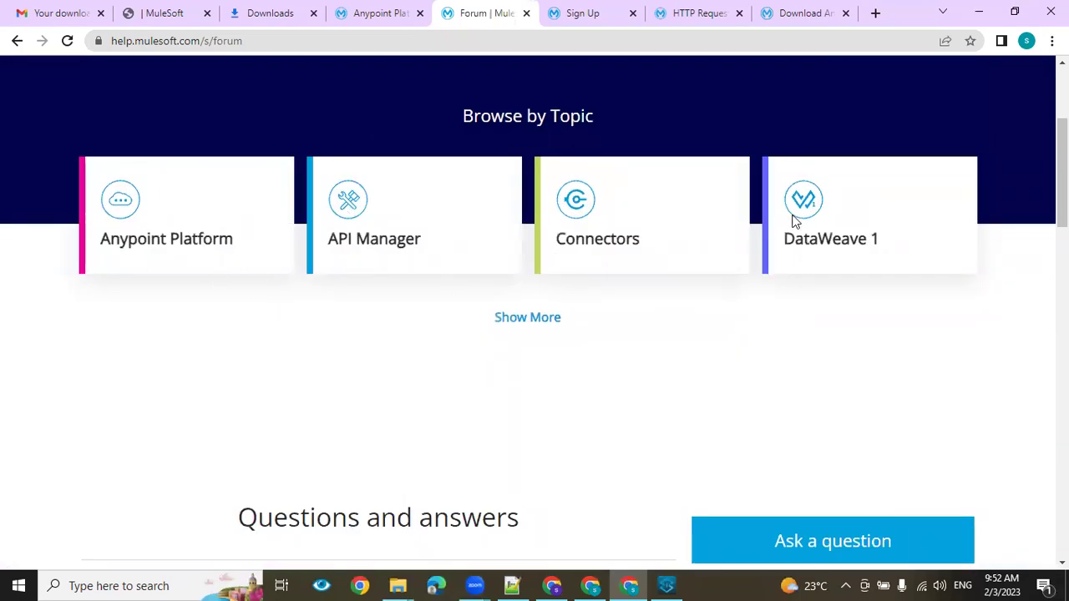
pyautogui.scroll(-4, 427, 392)
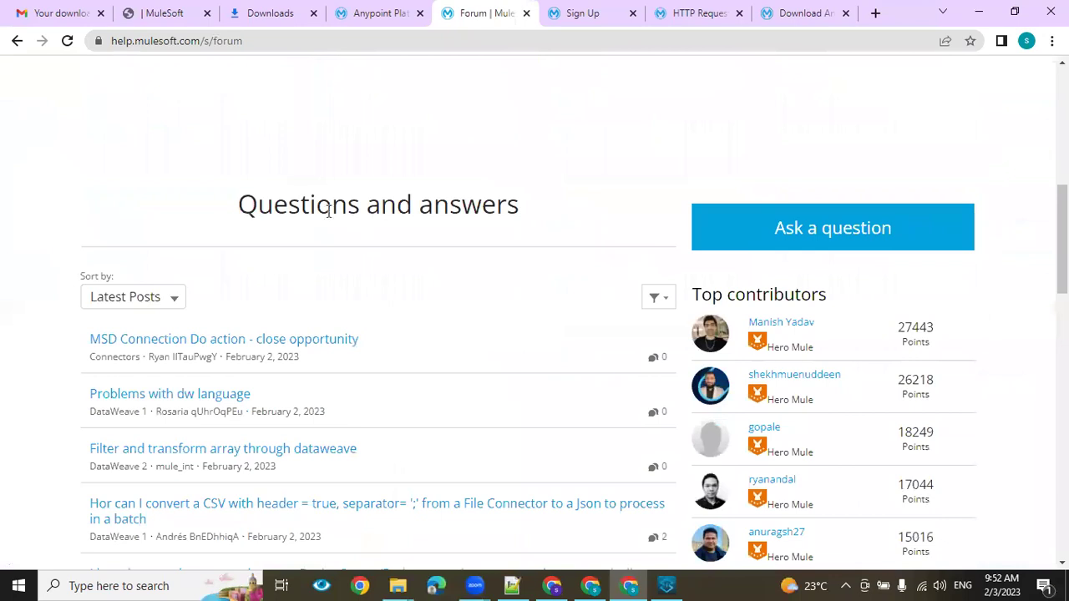
pyautogui.scroll(-2, 231, 370)
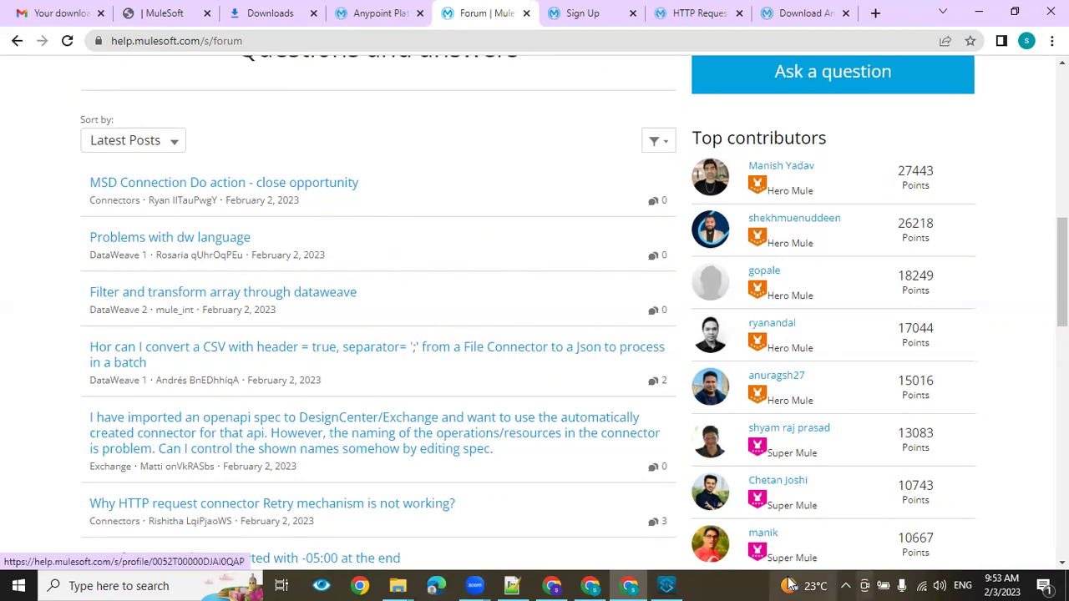
pyautogui.click(666, 583)
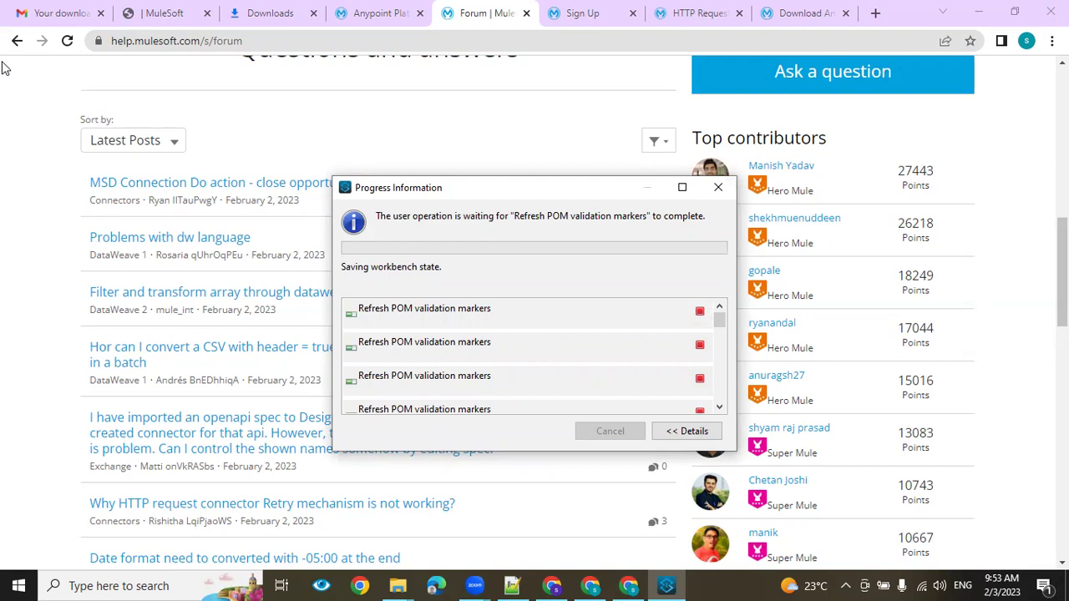
# Attempt to close Anypoint Studio's Progress Information dialog and minimize Chrome to reveal File Explorer
pyautogui.click(473, 582)
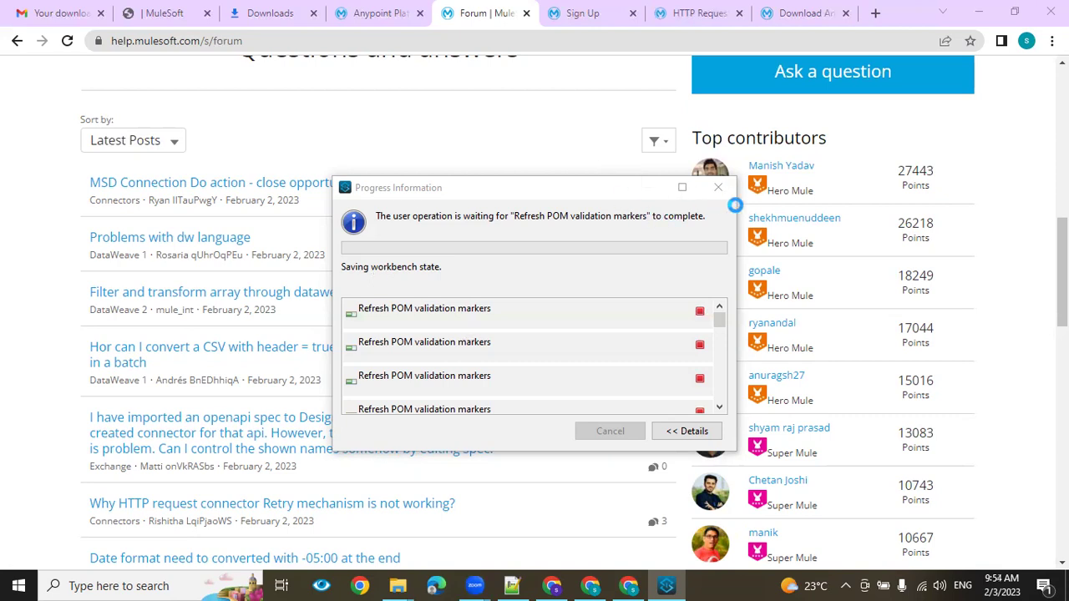
pyautogui.click(718, 188)
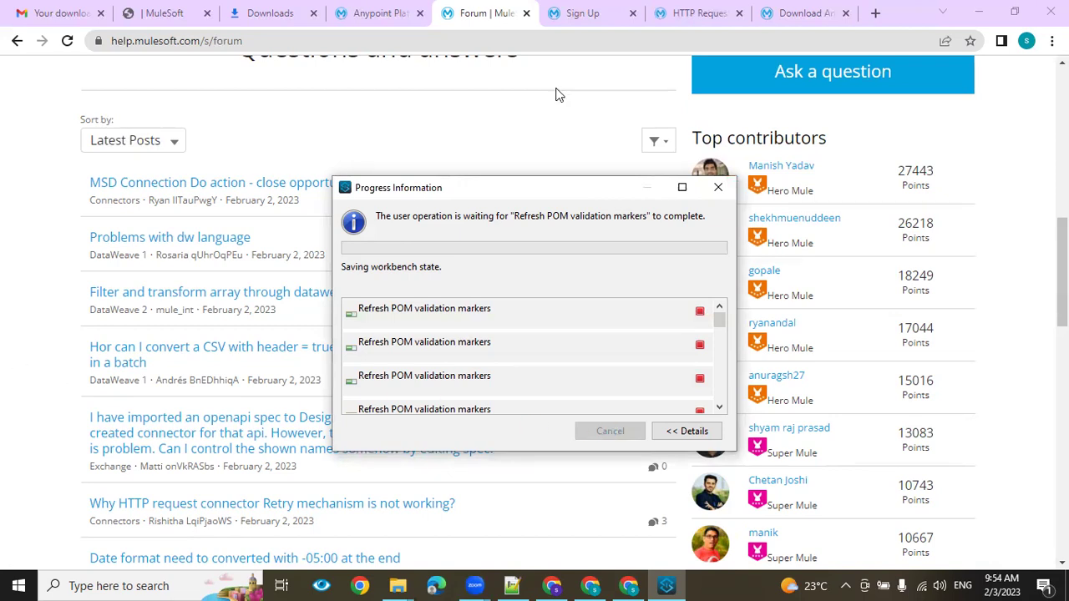
pyautogui.click(979, 11)
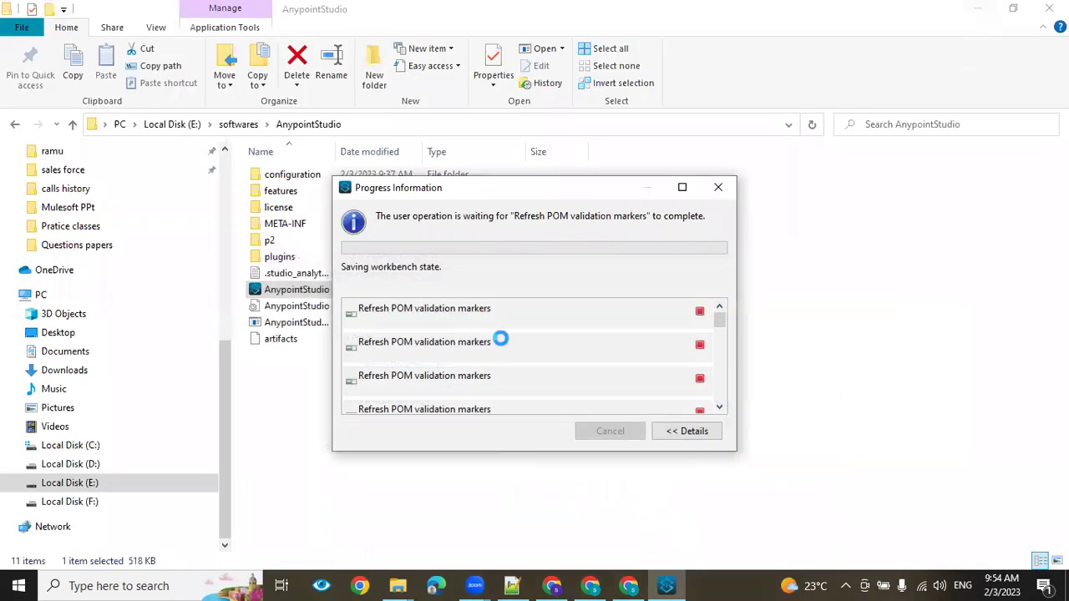
# Retry dismissing the progress dialog and launch Anypoint Studio from its AnypointStudio install folder
pyautogui.click(725, 190)
pyautogui.click(728, 192)
pyautogui.doubleClick(291, 294)
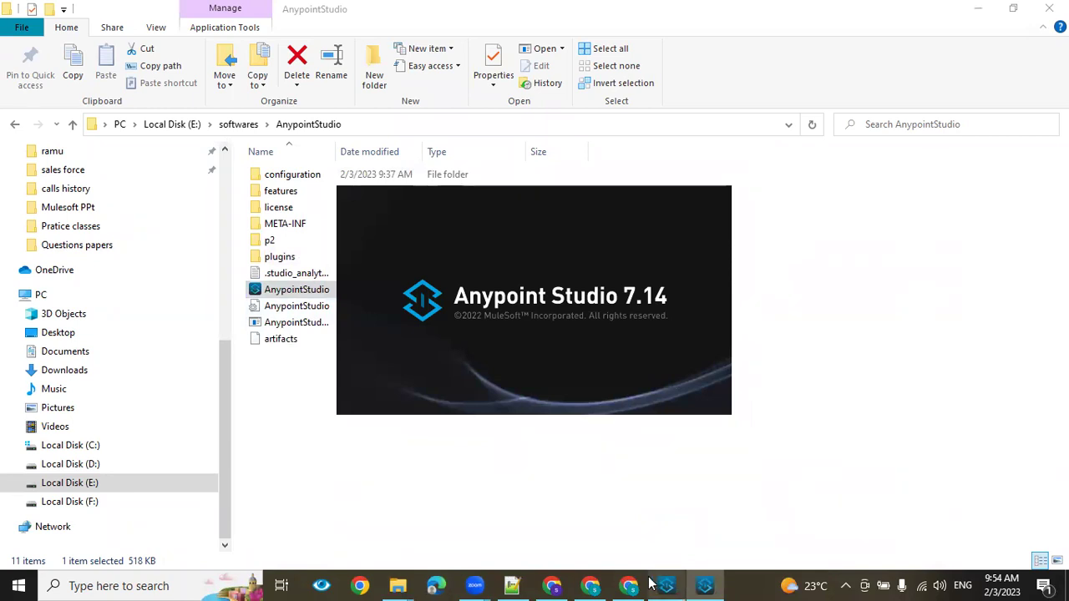
# Toggle Details to view the pending Refresh POM validation markers jobs, then return to the MuleSoft forum
pyautogui.click(692, 433)
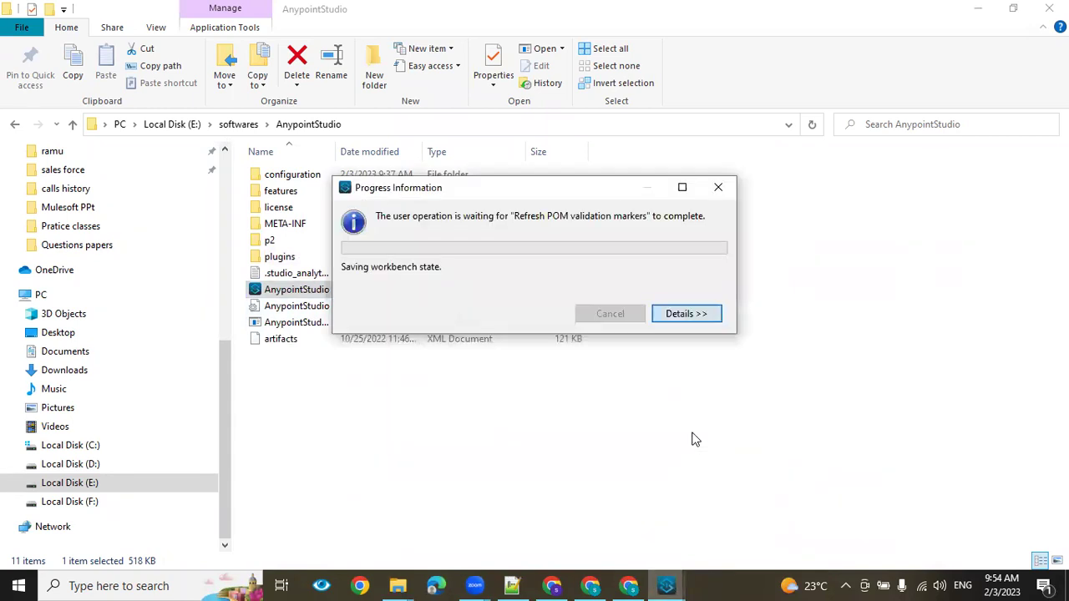
pyautogui.click(684, 317)
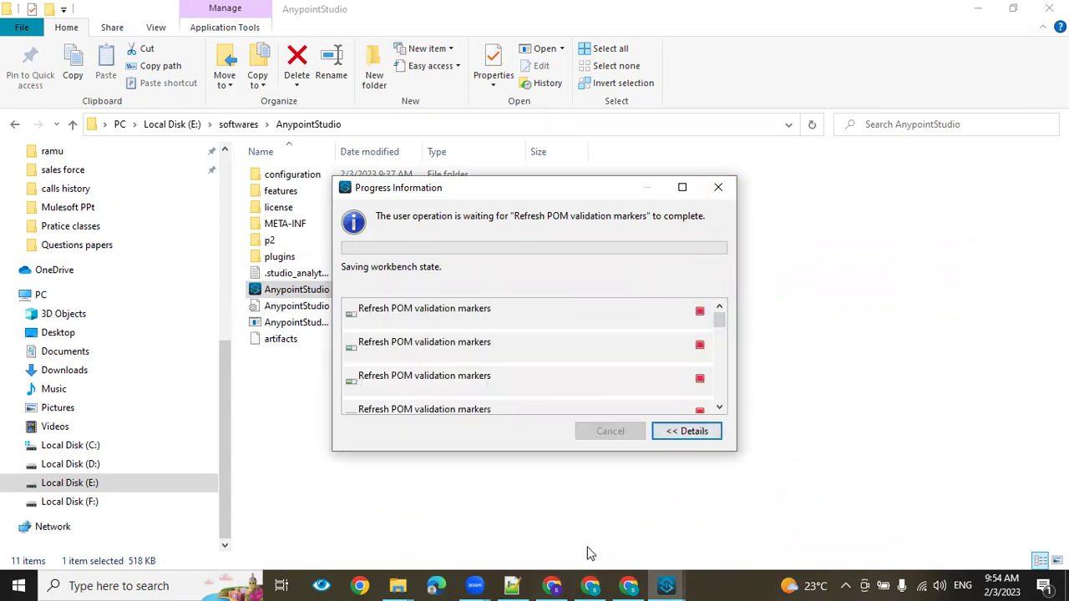
pyautogui.click(523, 583)
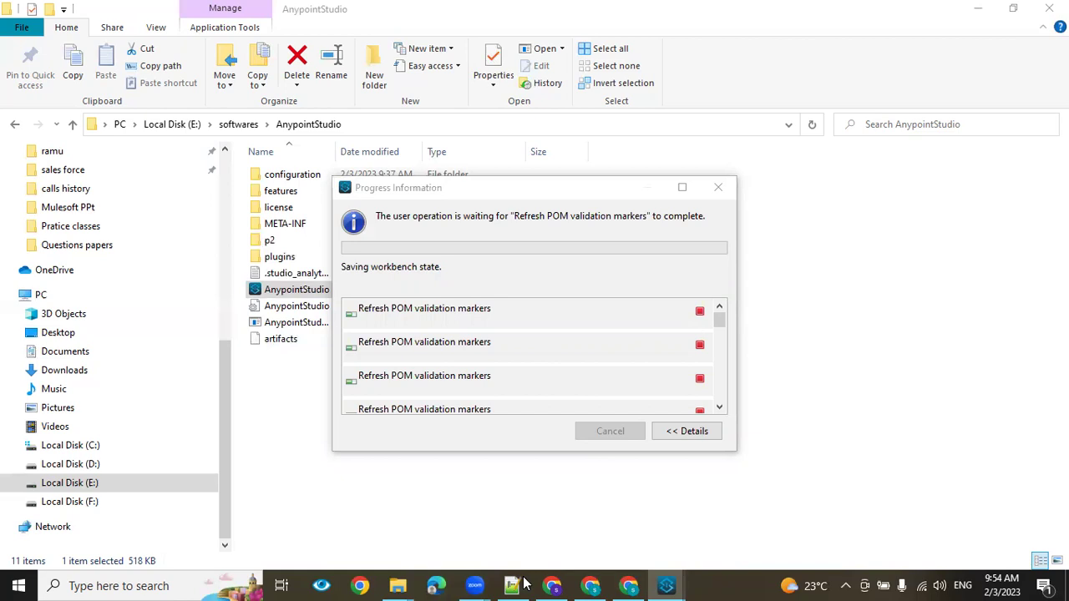
pyautogui.click(656, 190)
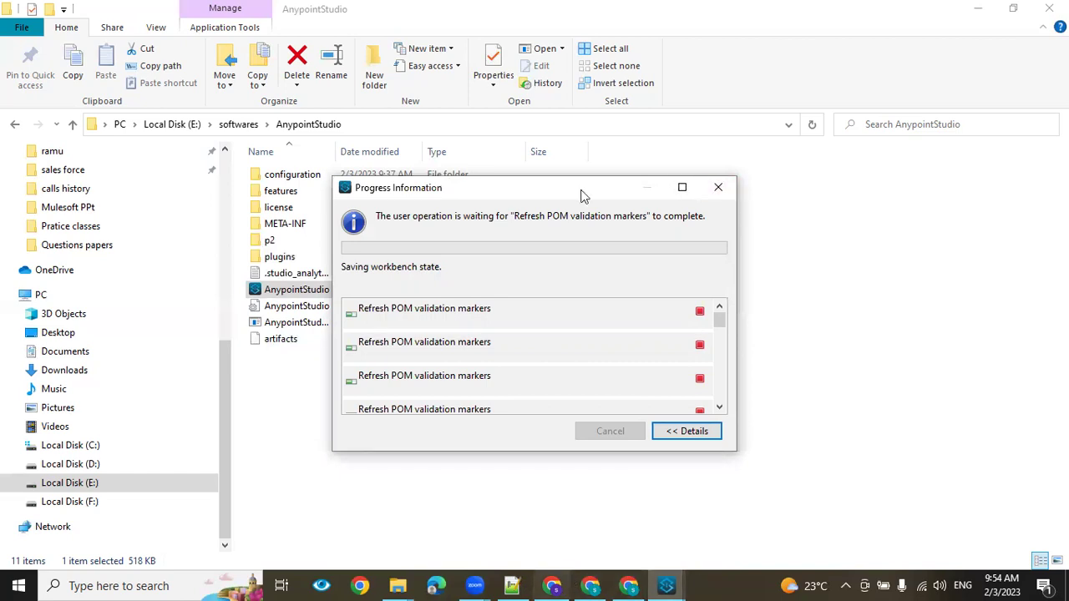
pyautogui.click(580, 584)
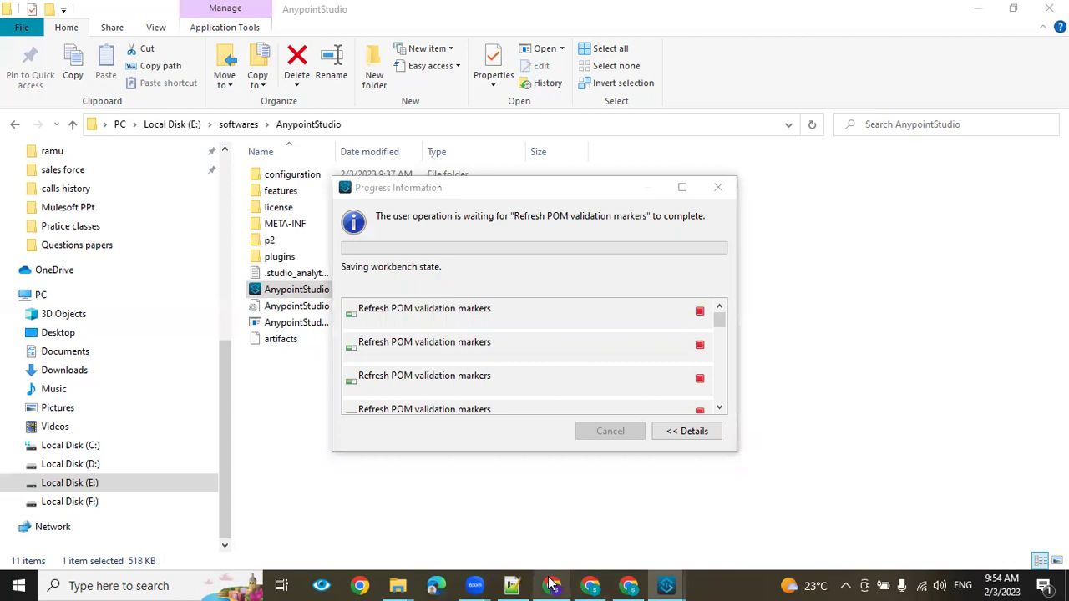
pyautogui.click(640, 585)
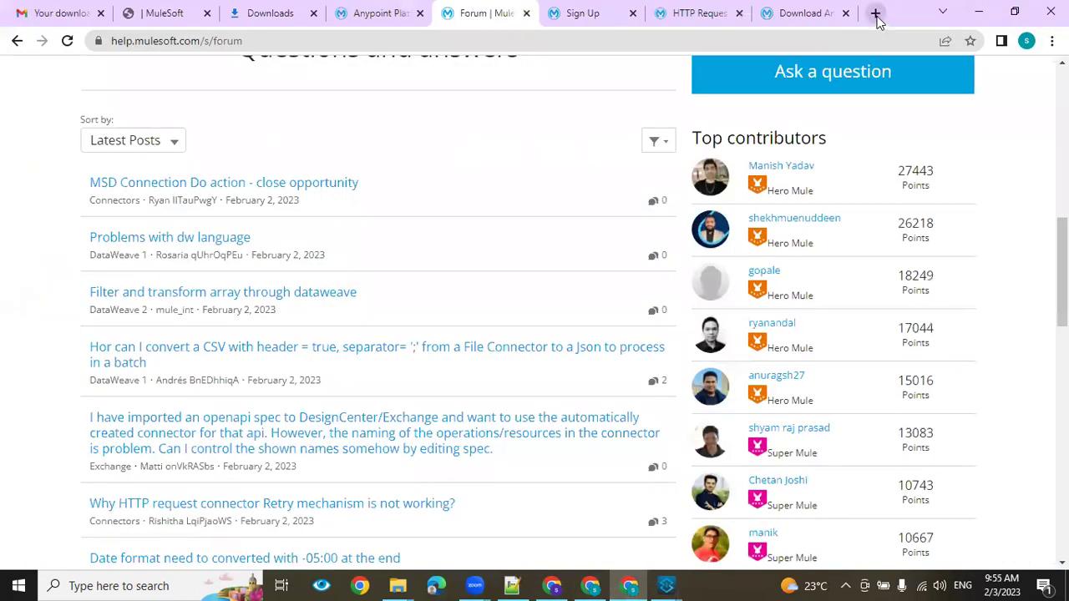
# Search 'postman download' in a new tab and open the Postman downloads page
pyautogui.click(876, 15)
pyautogui.write('post')
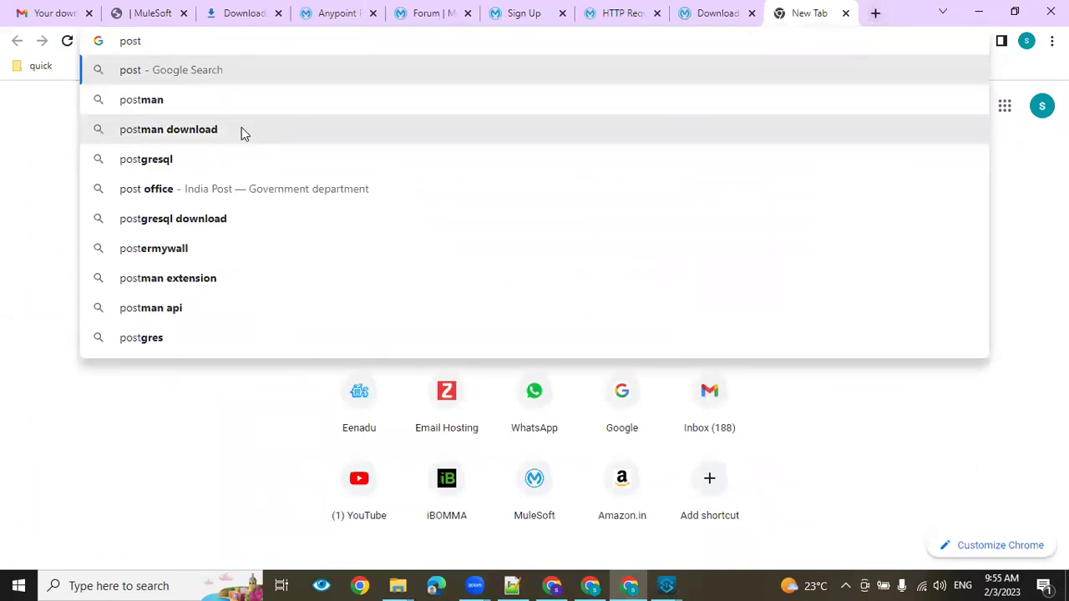
pyautogui.click(241, 132)
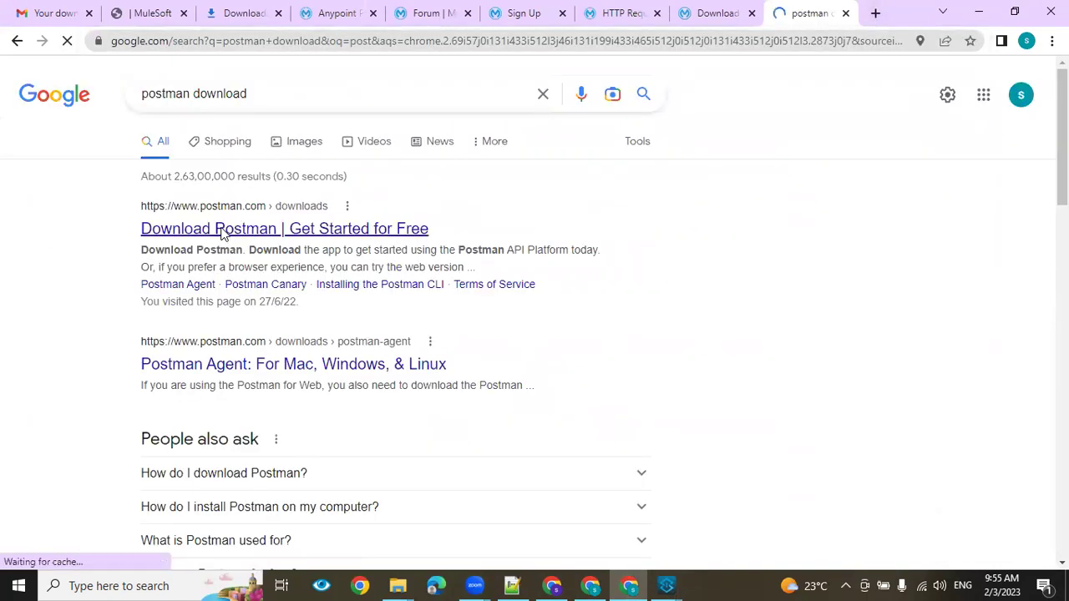
pyautogui.click(221, 230)
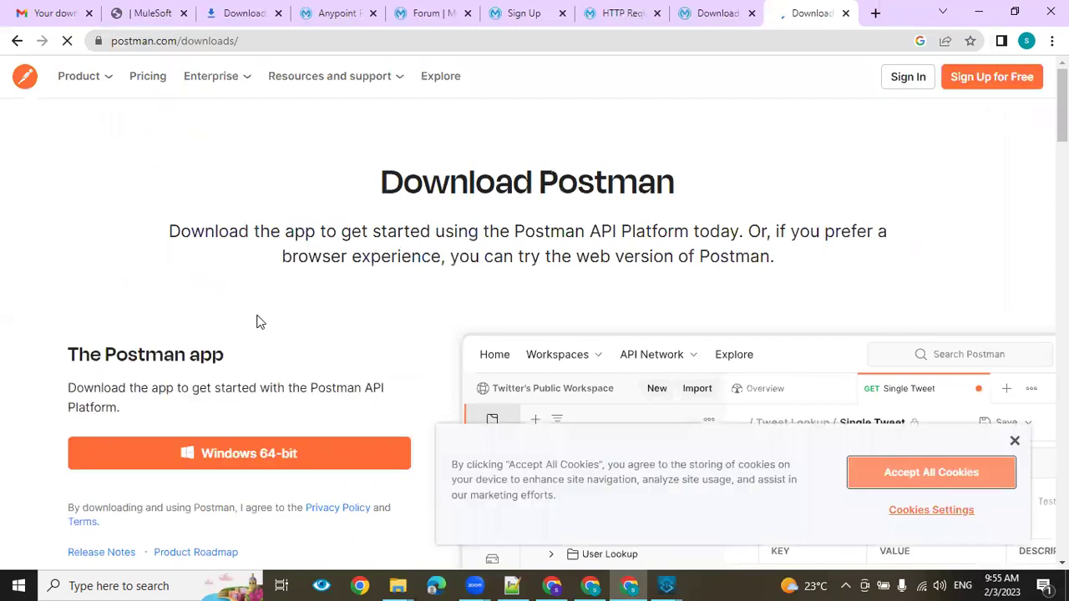
# Download the Postman Windows 64-bit installer, then minimize Chrome
pyautogui.scroll(-2, 257, 321)
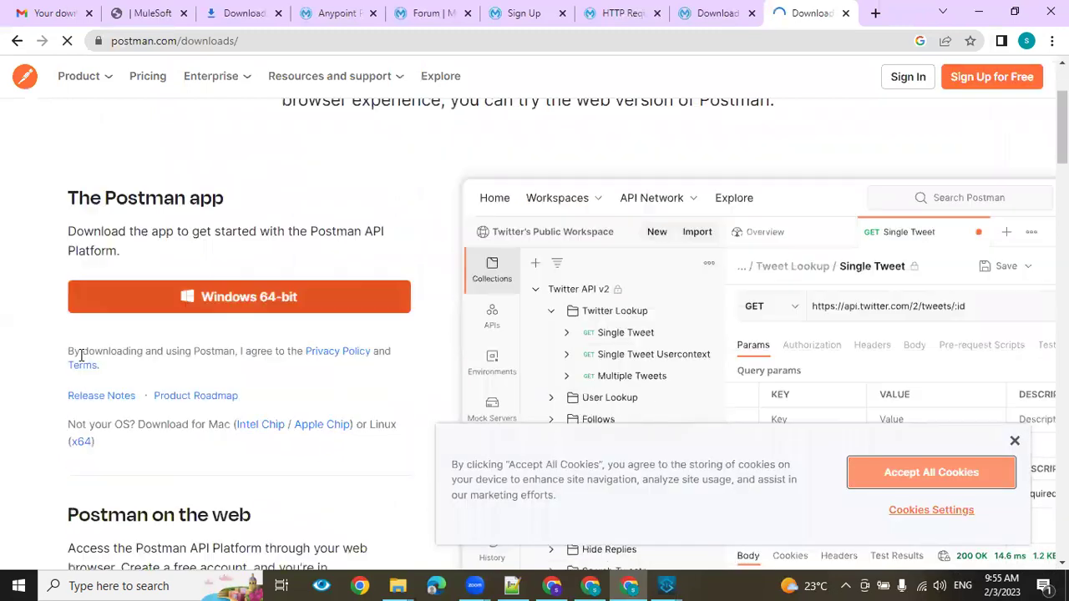
pyautogui.click(279, 303)
pyautogui.scroll(-1, 341, 381)
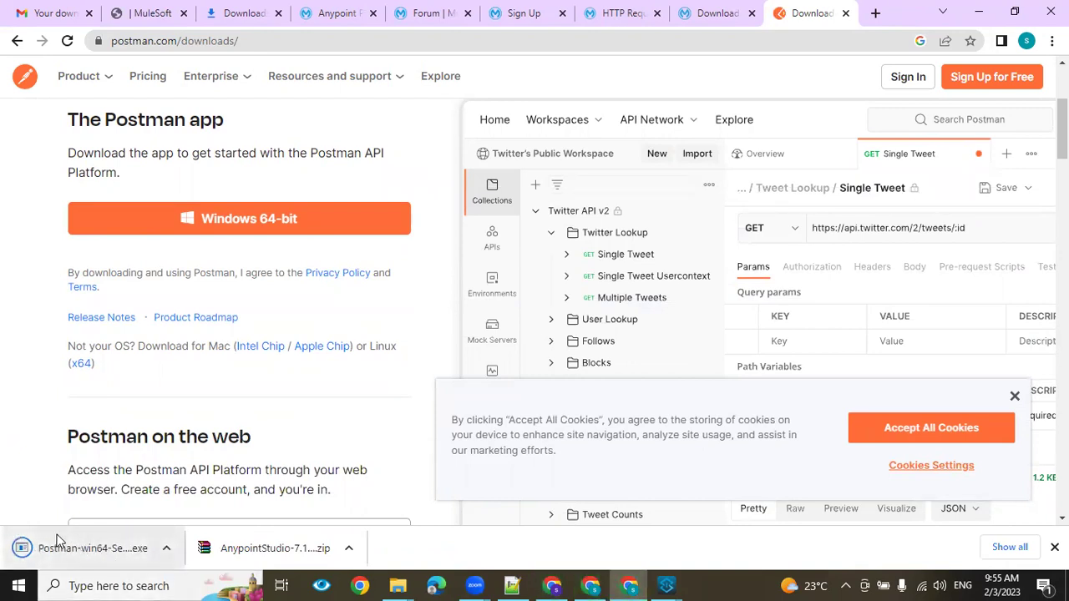
pyautogui.click(974, 12)
# Point the Studio launcher's workspace to a new personal folder under AnypointStudio14 and launch
pyautogui.click(975, 10)
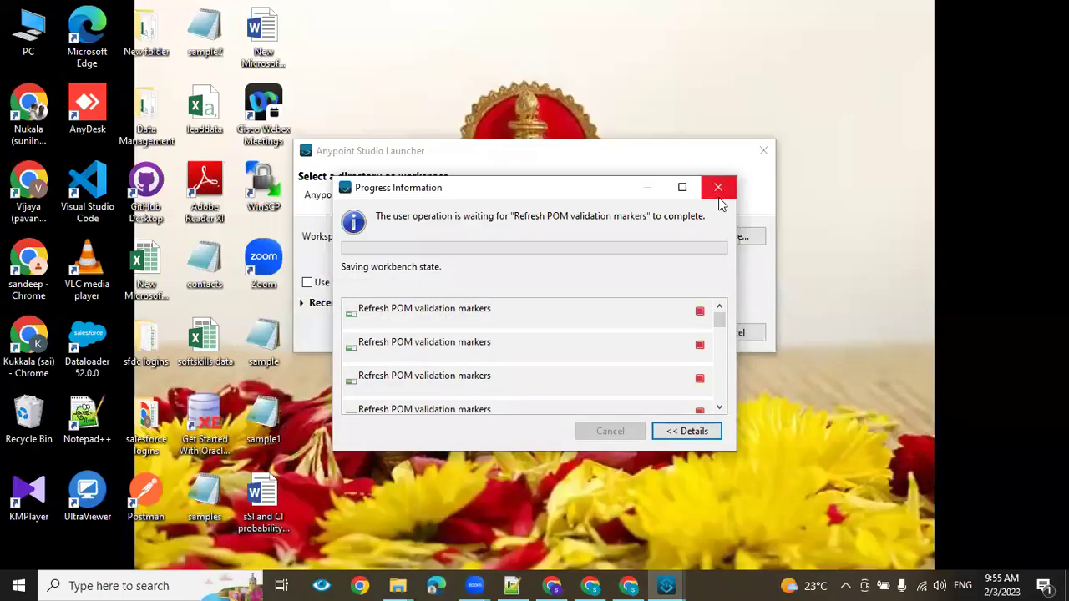
pyautogui.click(506, 162)
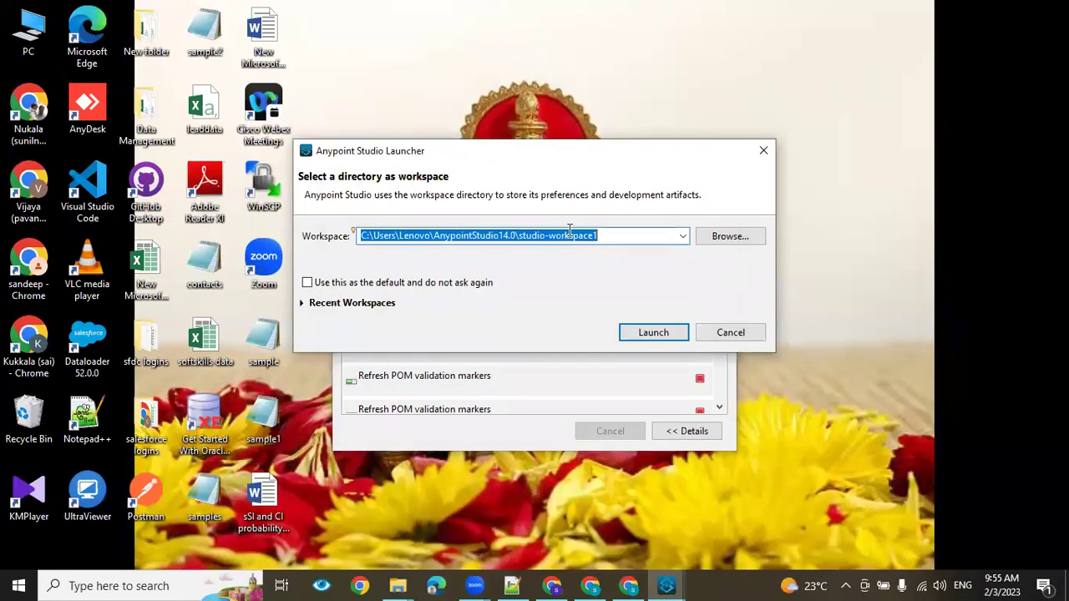
pyautogui.click(629, 235)
pyautogui.click(515, 236)
pyautogui.press('BackSpace')
pyautogui.press('BackSpace')
pyautogui.press('BackSpace')
pyautogui.press('BackSpace')
pyautogui.write('14')
pyautogui.press('BackSpace')
pyautogui.press('BackSpace')
pyautogui.press('BackSpace')
pyautogui.press('BackSpace')
pyautogui.press('BackSpace')
pyautogui.press('BackSpace')
pyautogui.press('BackSpace')
pyautogui.press('BackSpace')
pyautogui.press('BackSpace')
pyautogui.press('BackSpace')
pyautogui.press('BackSpace')
pyautogui.press('BackSpace')
pyautogui.press('BackSpace')
pyautogui.press('BackSpace')
pyautogui.press('BackSpace')
pyautogui.press('BackSpace')
pyautogui.write('sunilworkspace')
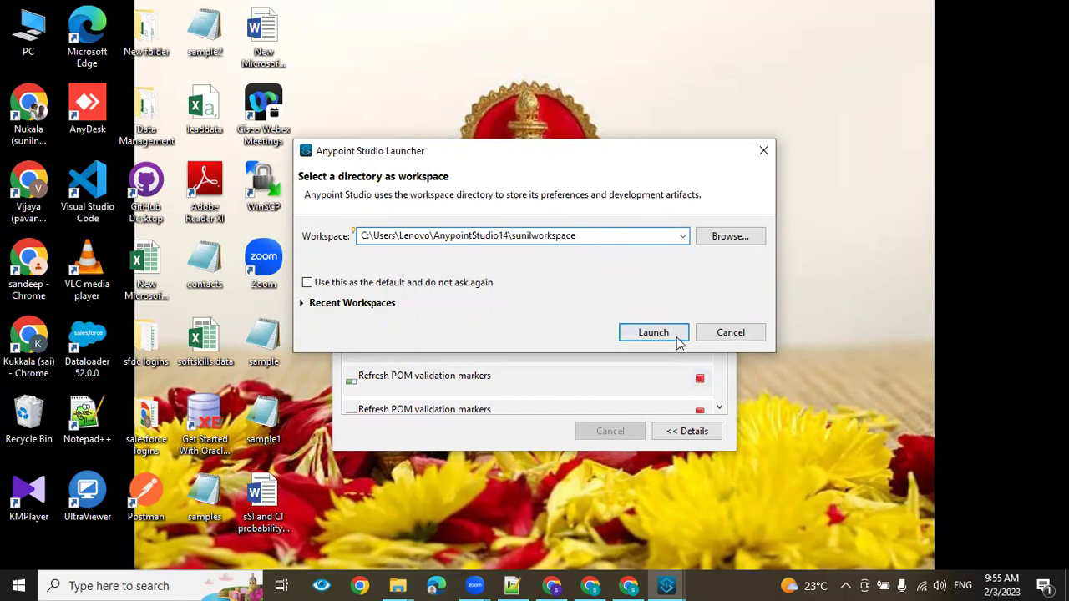
pyautogui.click(677, 339)
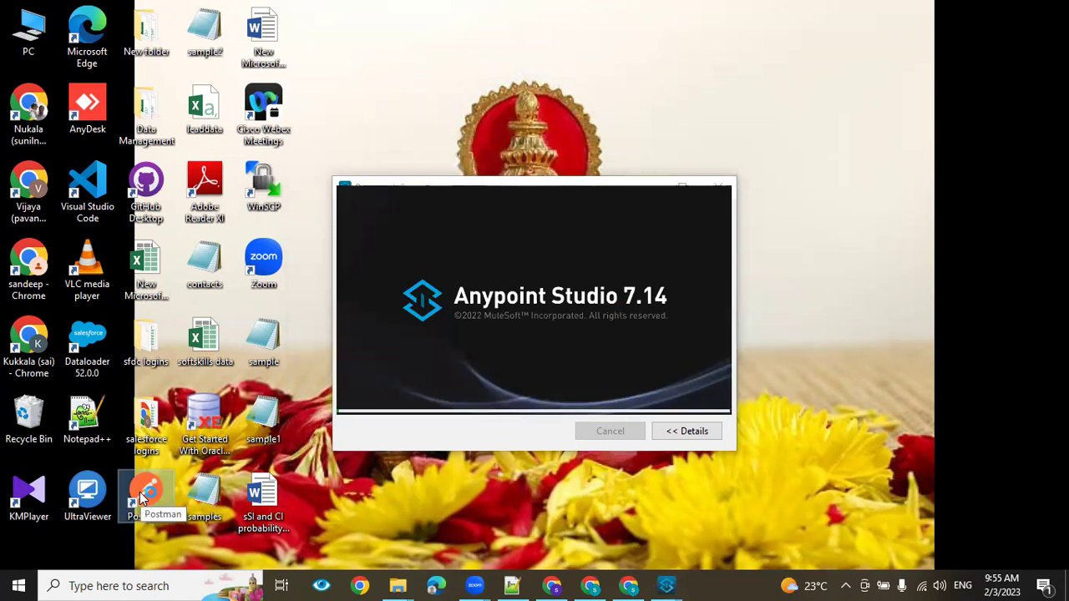
# Launch Postman, restore its window and dismiss the Update Available notice
pyautogui.doubleClick(142, 498)
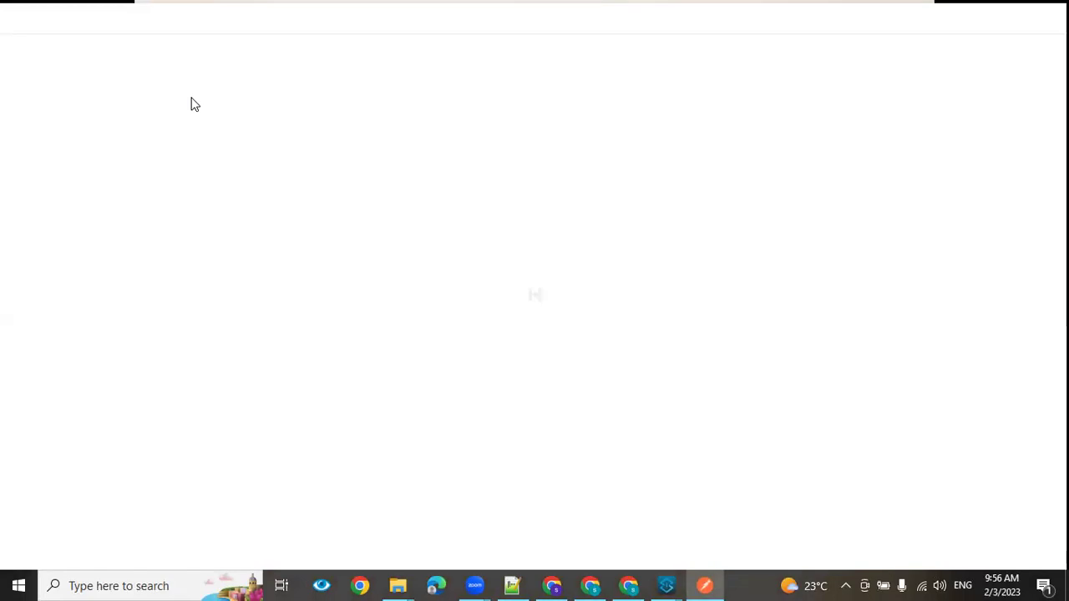
pyautogui.click(693, 585)
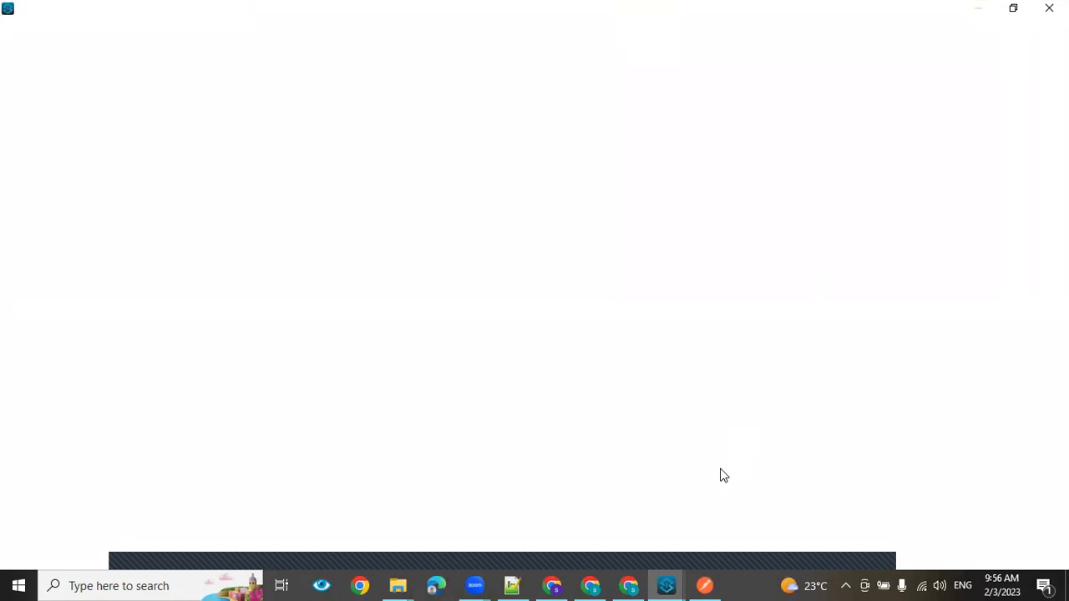
pyautogui.moveTo(706, 584)
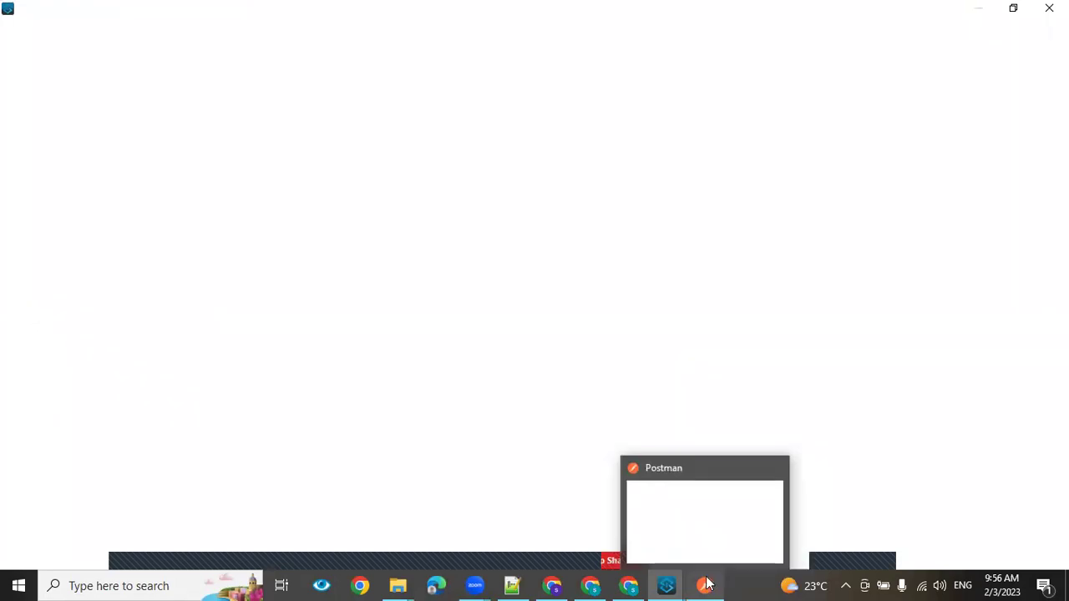
pyautogui.click(706, 585)
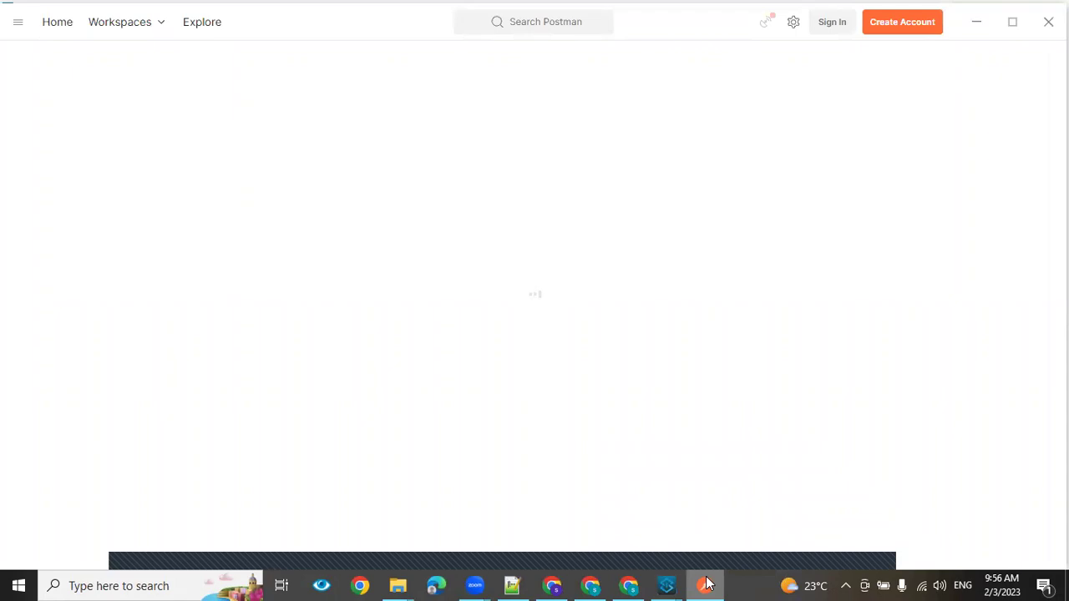
pyautogui.click(705, 585)
pyautogui.click(705, 585)
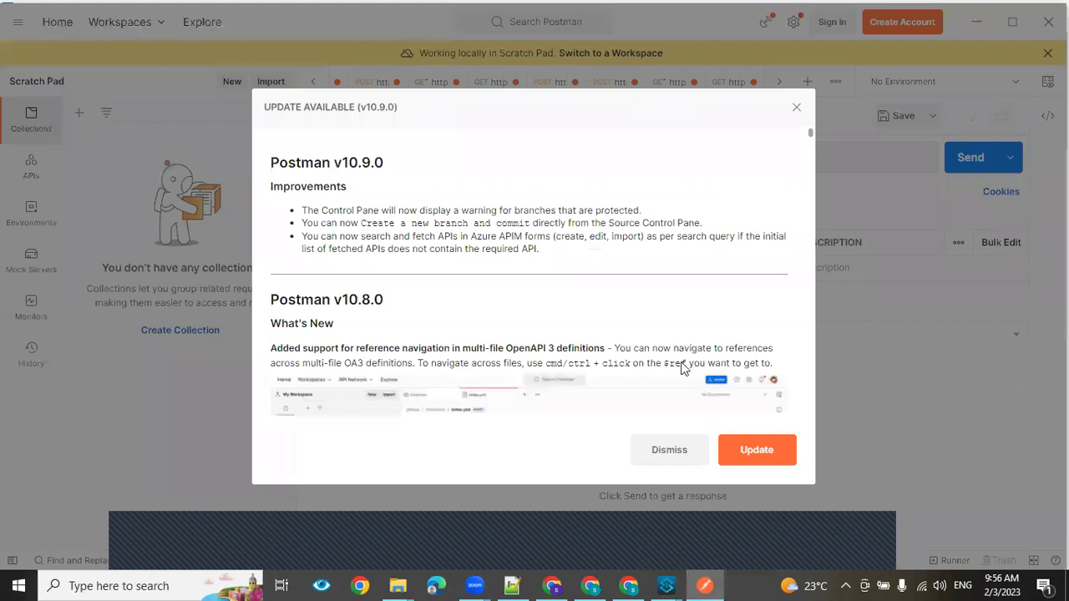
pyautogui.click(795, 106)
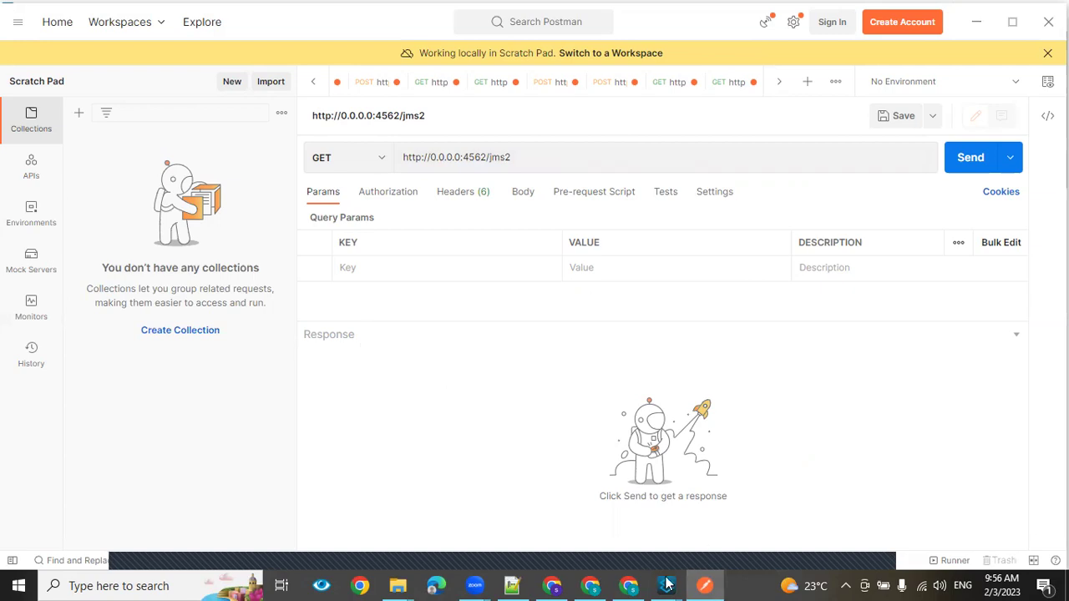
pyautogui.moveTo(666, 585)
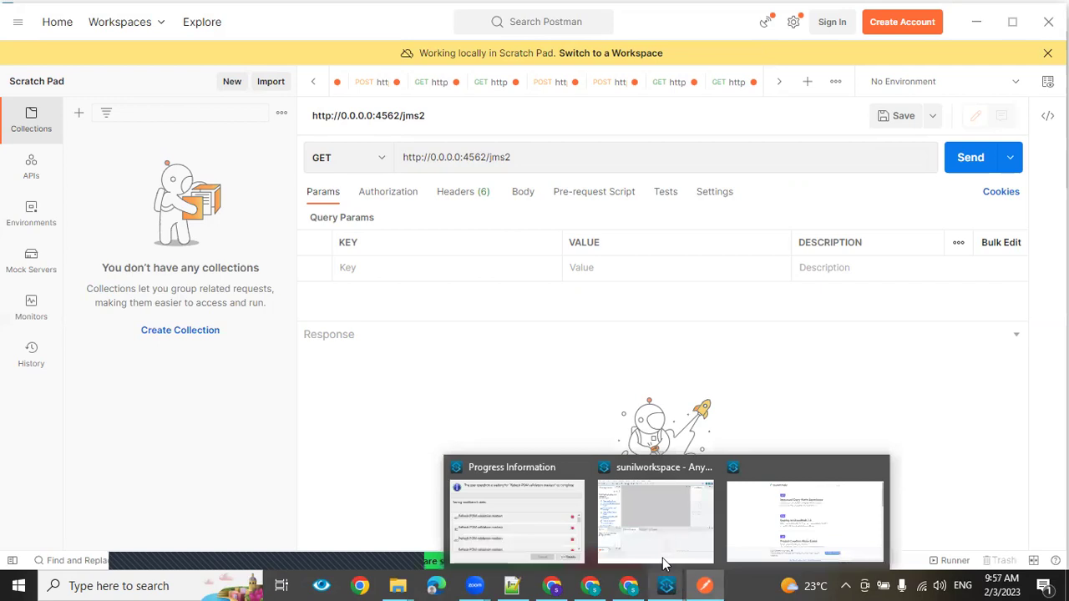